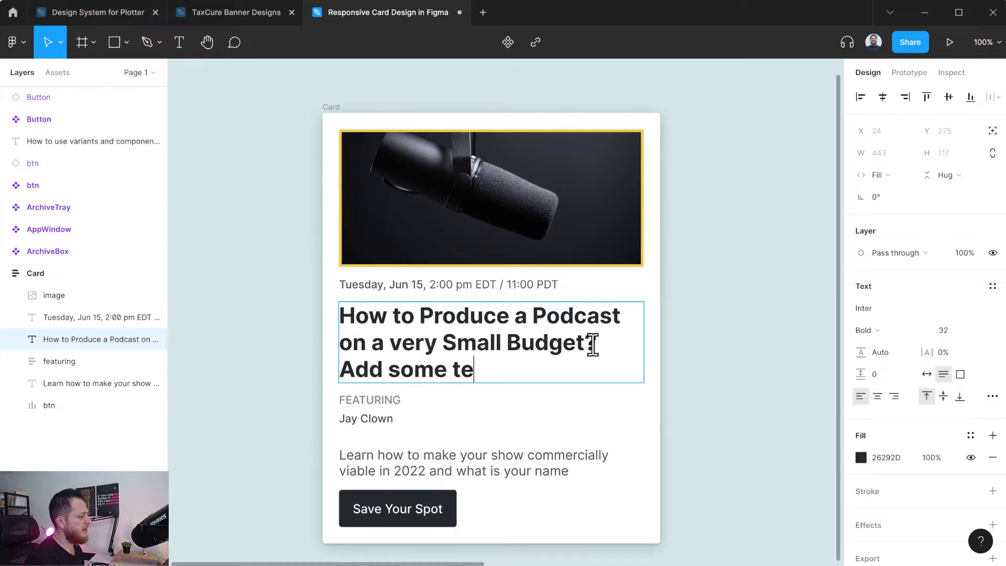
# Finish the heading with 'text here and it will grow taller' so it wraps to four lines, then recentre the view
pyautogui.write('its wil')
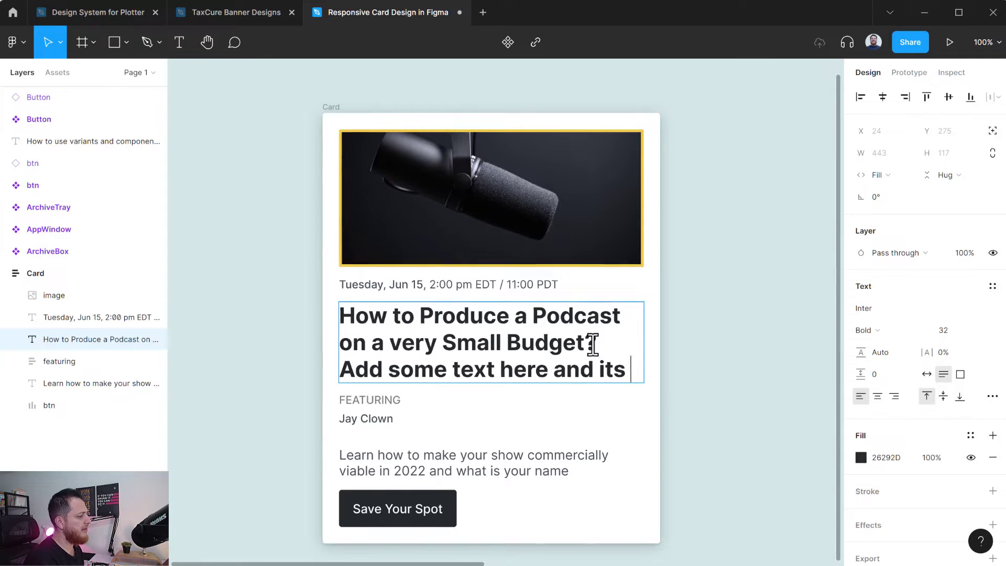
pyautogui.press('BackSpace')
pyautogui.press('BackSpace')
pyautogui.press('BackSpace')
pyautogui.press('BackSpace')
pyautogui.press('BackSpace')
pyautogui.write('w')
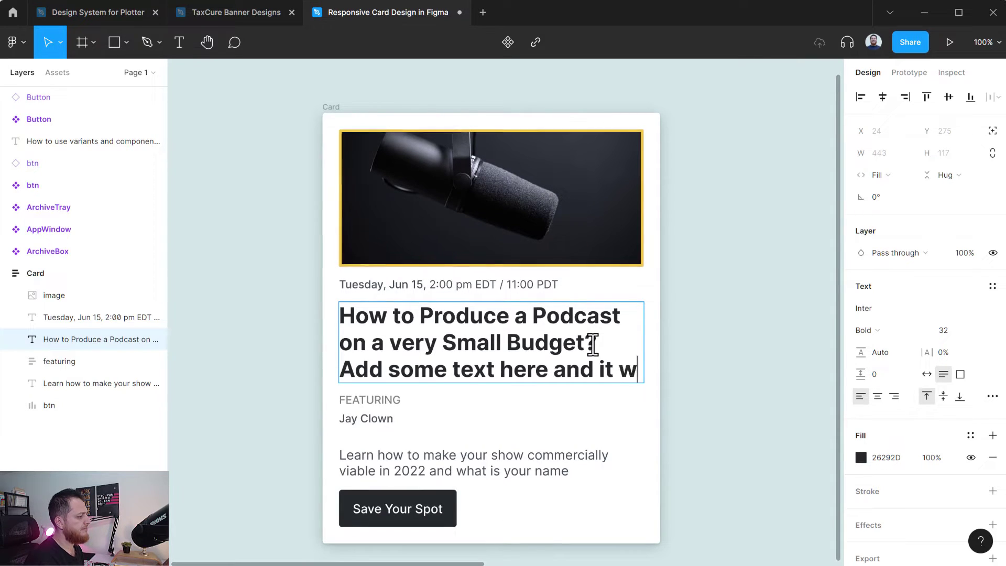
pyautogui.write('ill grow taller')
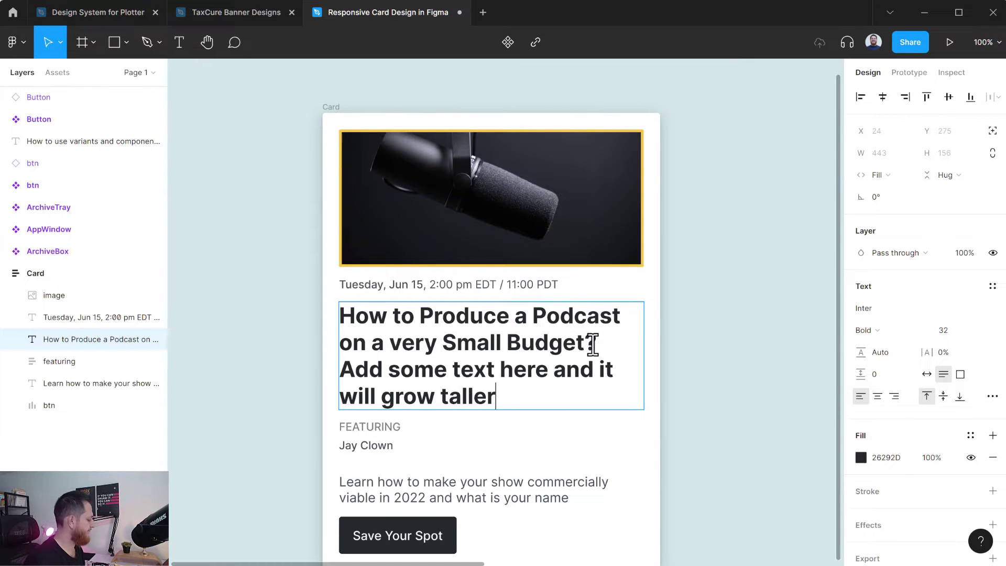
pyautogui.press('Escape')
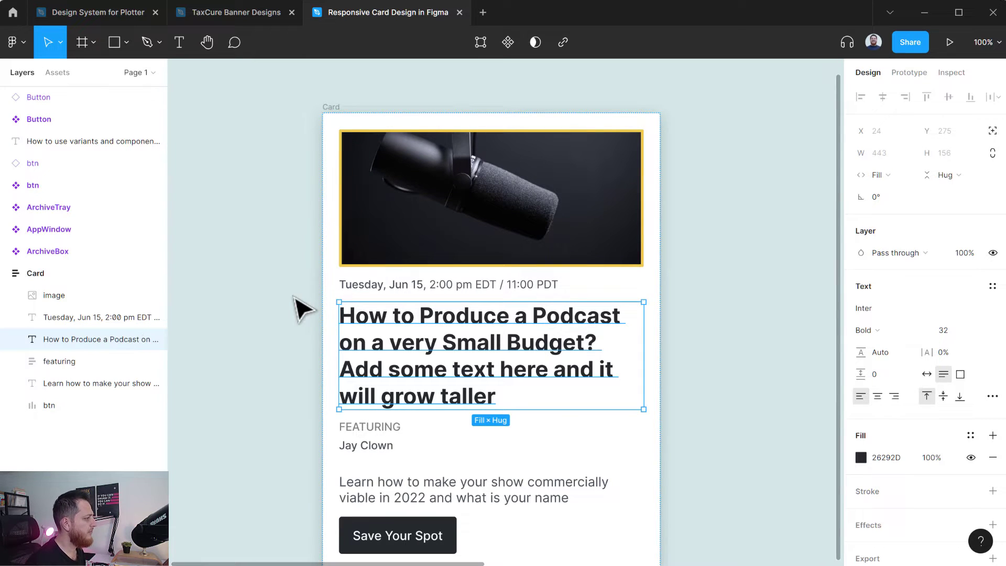
pyautogui.click(287, 325)
pyautogui.moveTo(313, 341); pyautogui.dragTo(297, 313)
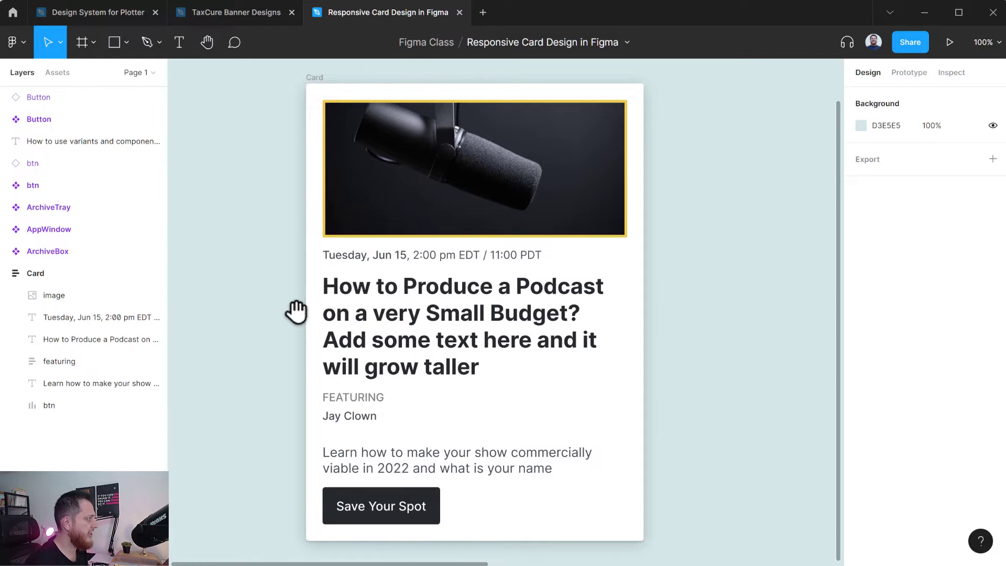
pyautogui.click(317, 79)
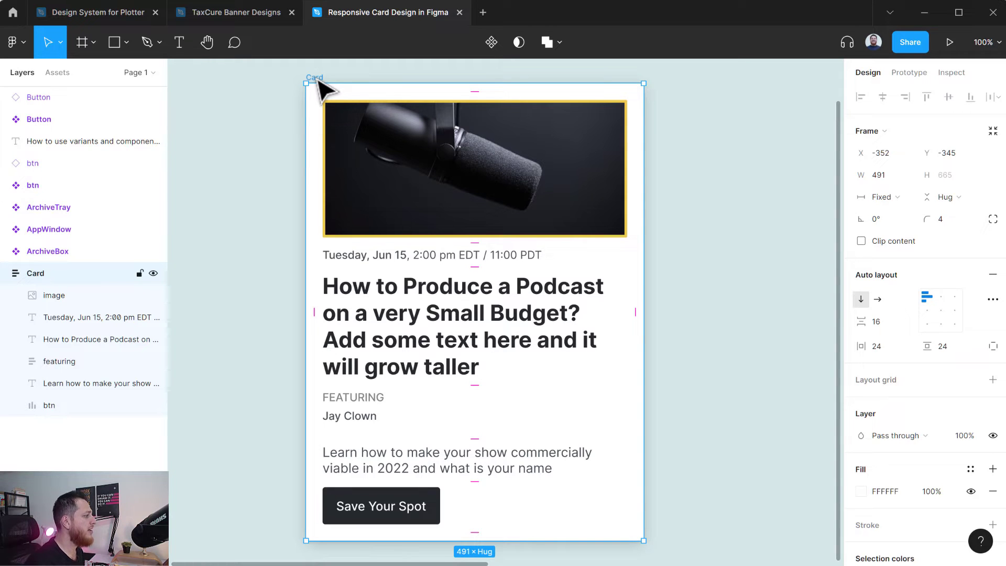
pyautogui.moveTo(555, 279); pyautogui.dragTo(444, 282)
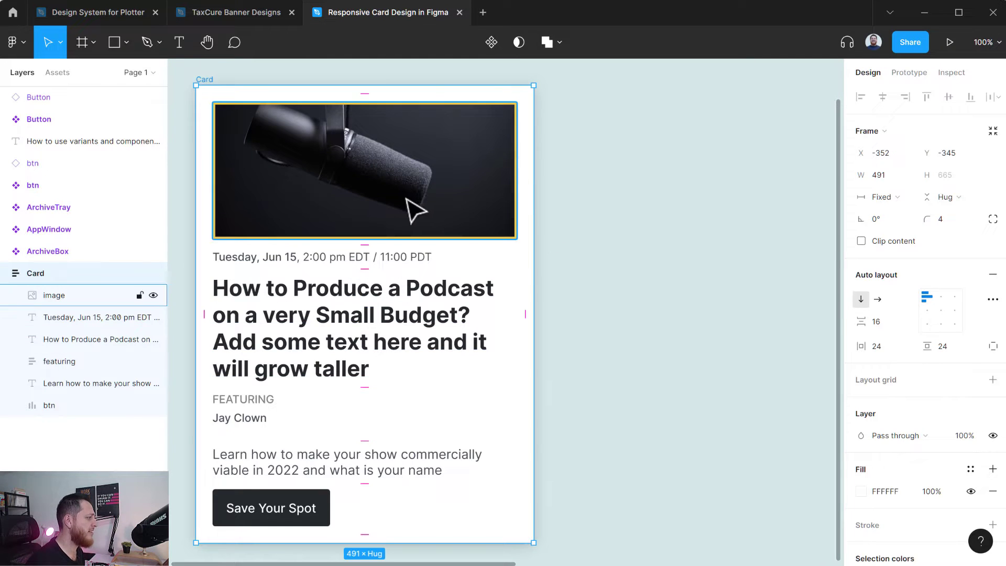
pyautogui.click(258, 414)
pyautogui.click(262, 458)
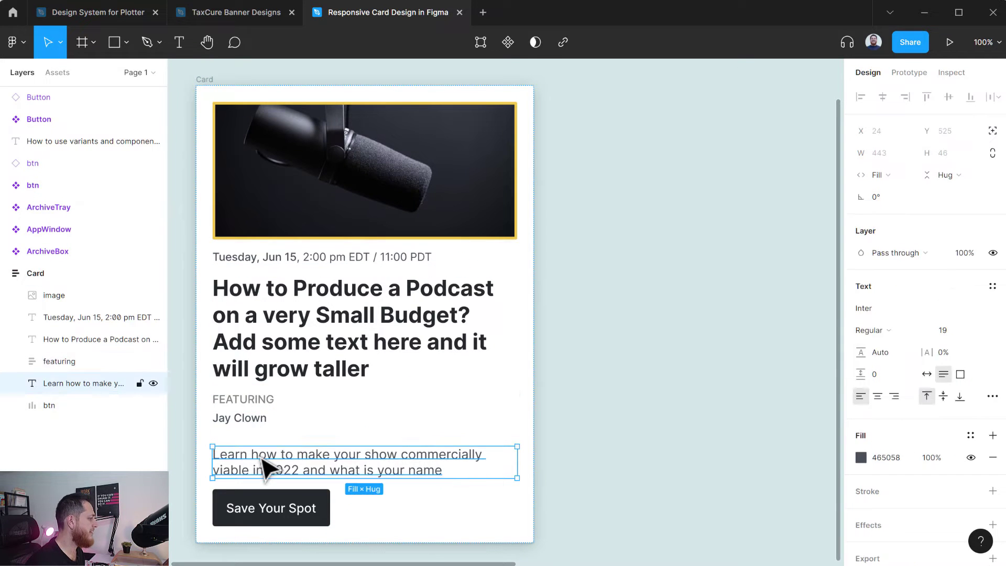
pyautogui.click(266, 507)
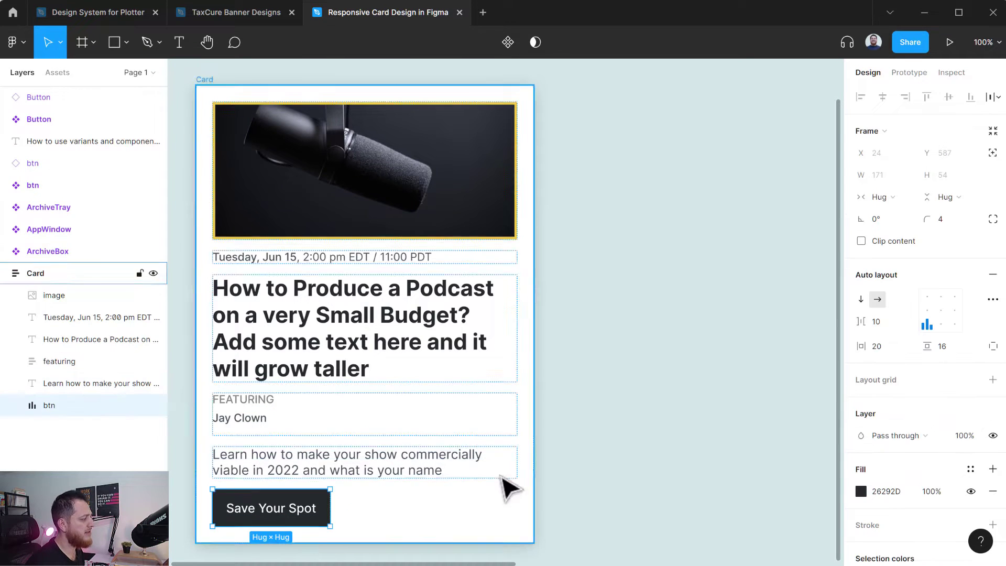
pyautogui.click(651, 422)
pyautogui.scroll(-1, 638, 411)
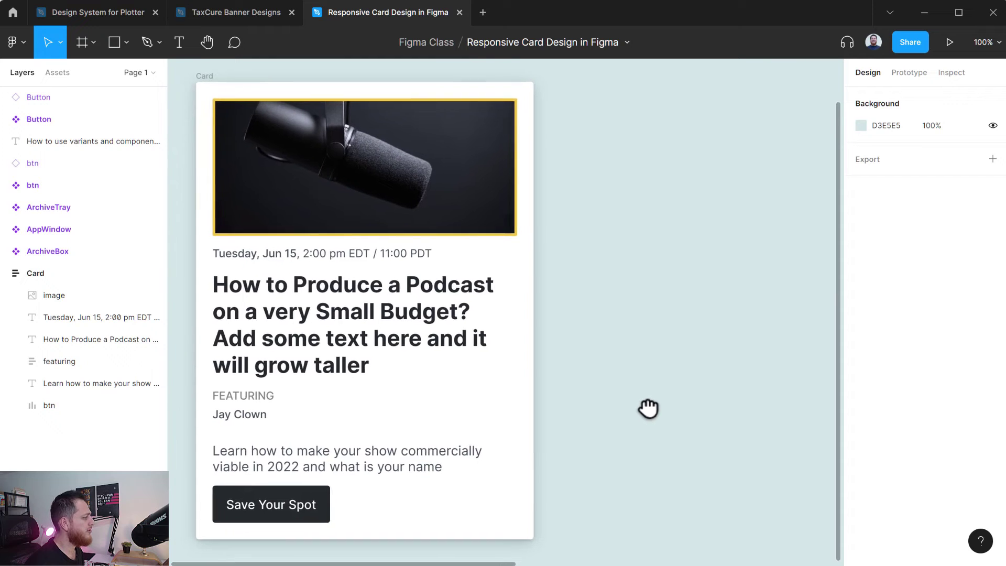
pyautogui.click(417, 336)
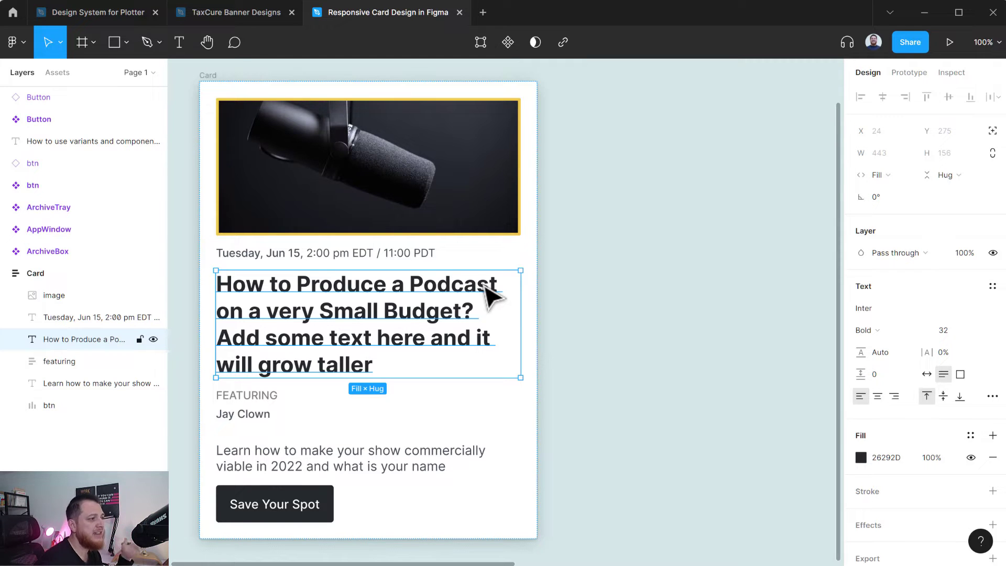
pyautogui.click(362, 263)
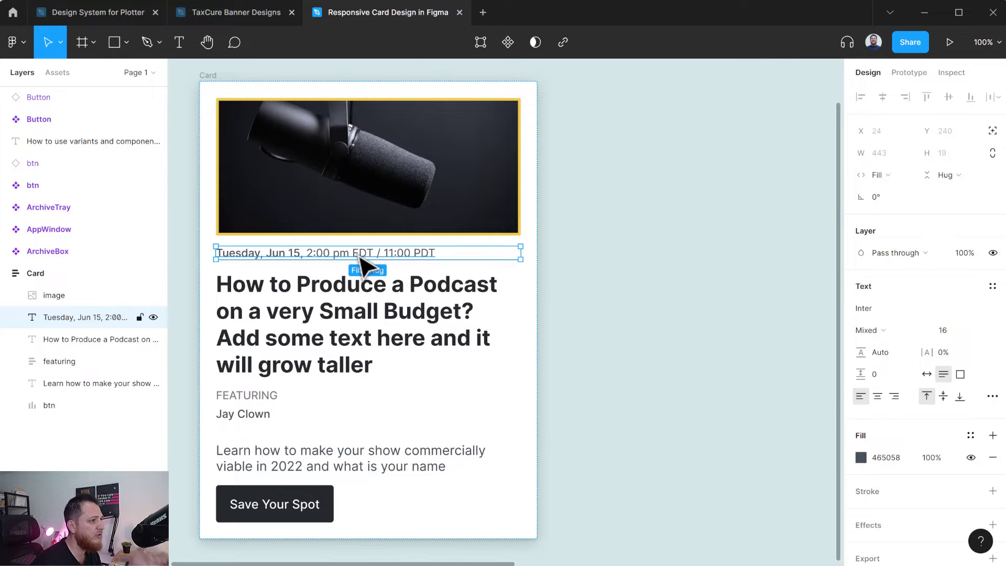
pyautogui.click(359, 292)
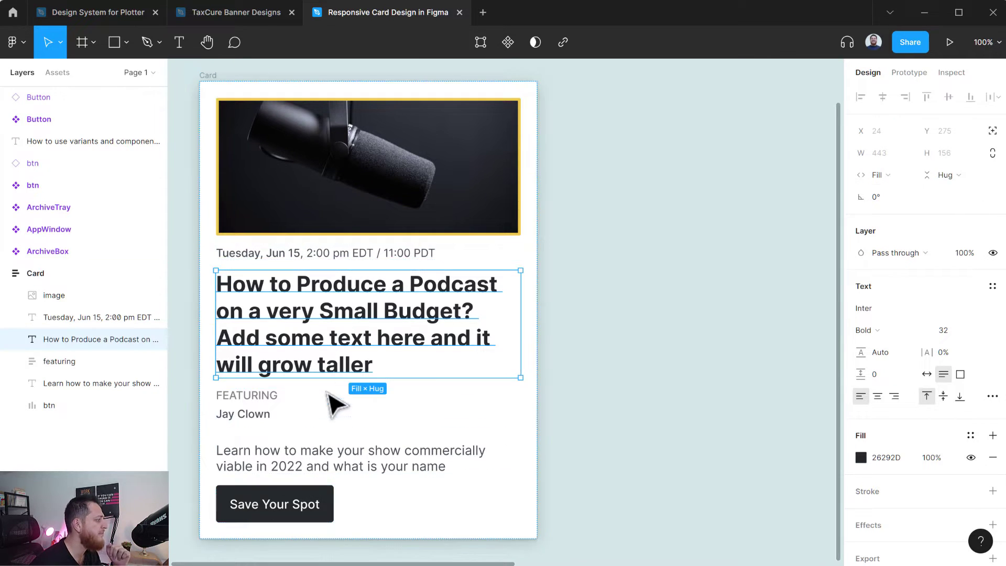
pyautogui.click(288, 459)
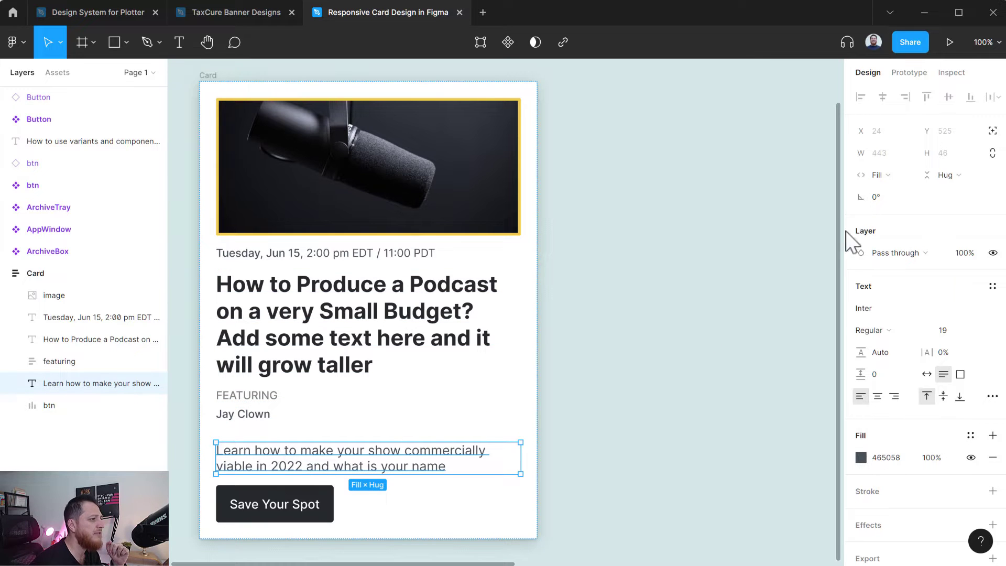
pyautogui.click(273, 502)
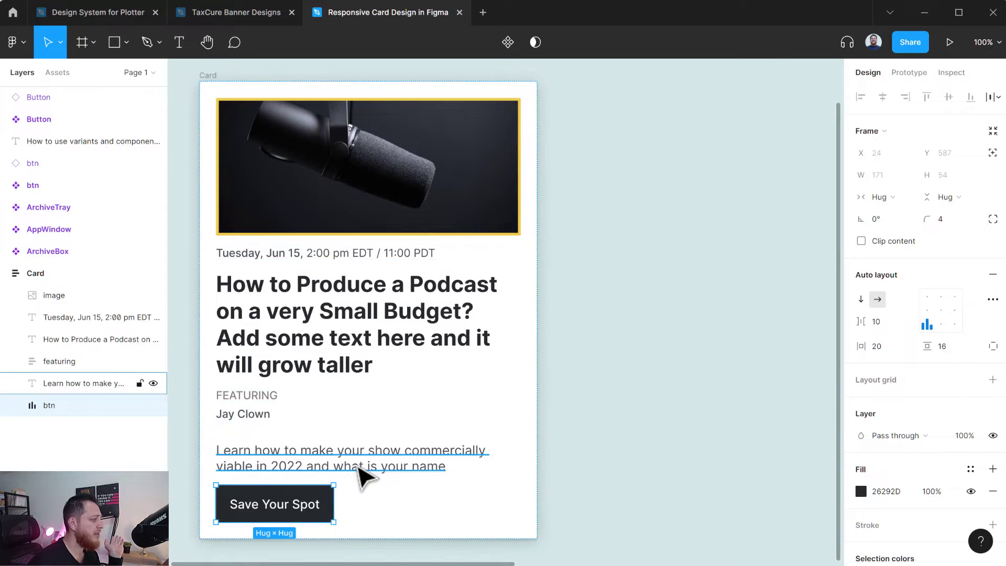
pyautogui.click(880, 198)
pyautogui.click(891, 212)
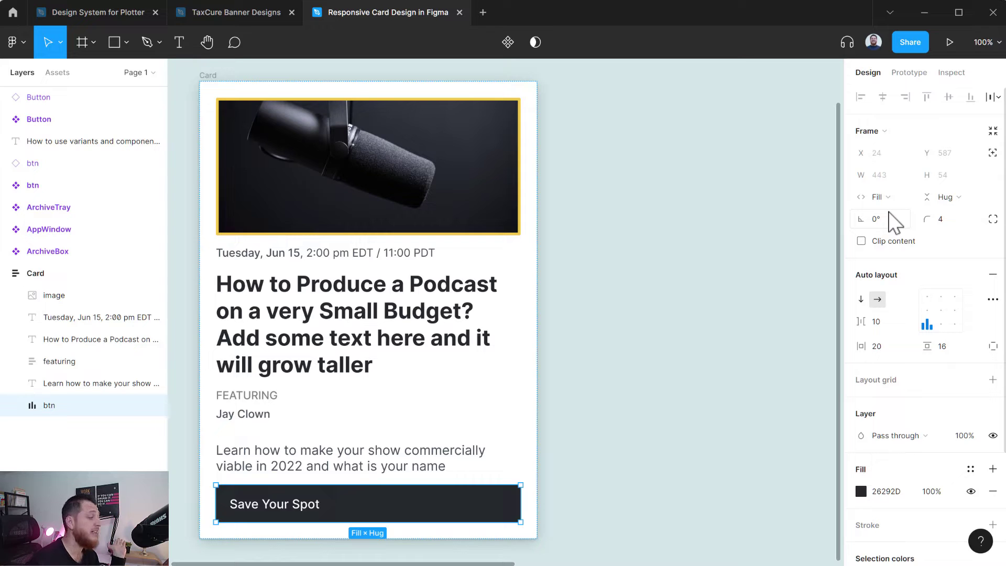
pyautogui.click(890, 198)
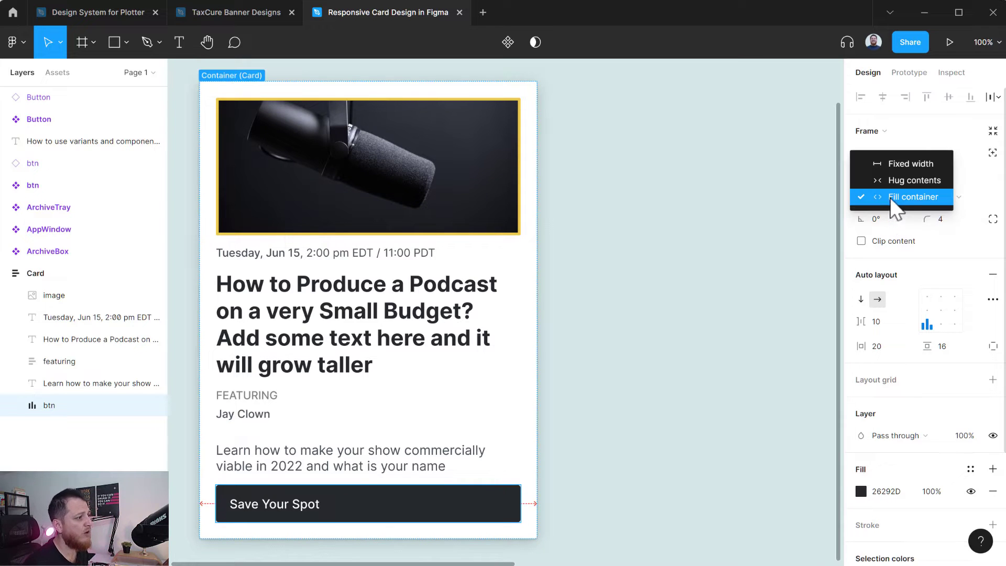
pyautogui.click(898, 180)
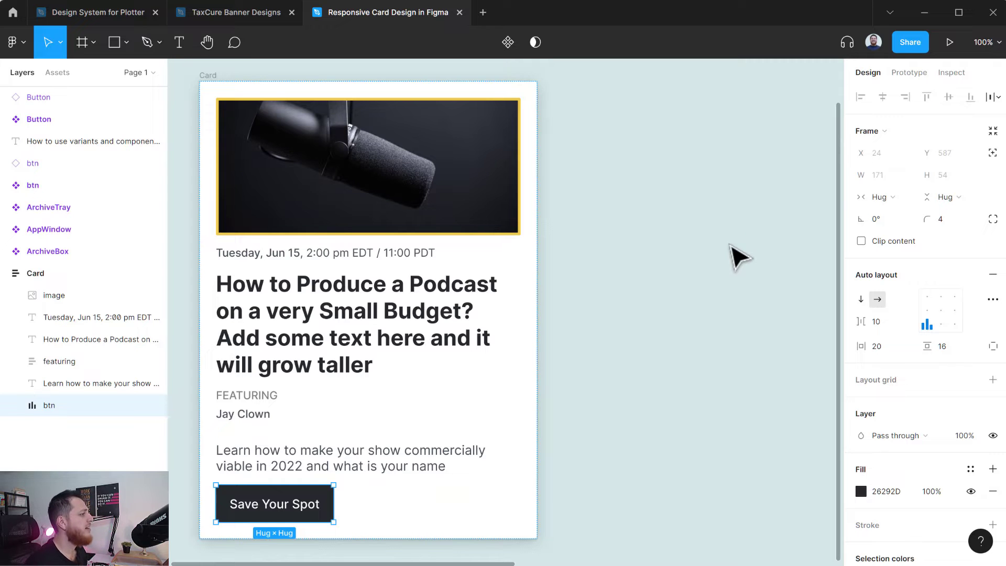
pyautogui.moveTo(667, 236); pyautogui.dragTo(636, 236)
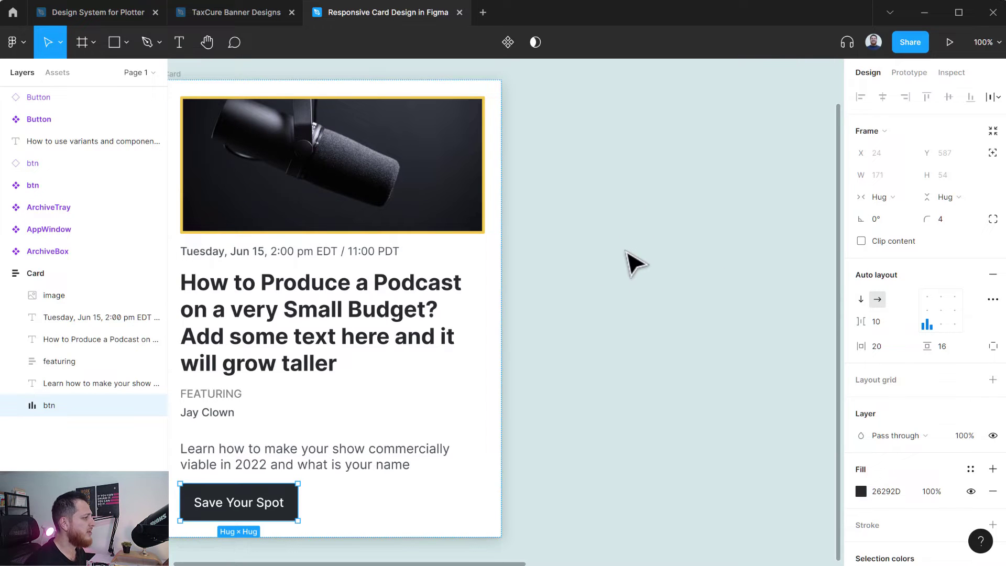
# Draw a rectangle on the empty canvas to the right of the card
pyautogui.click(114, 42)
pyautogui.moveTo(565, 107); pyautogui.dragTo(825, 225)
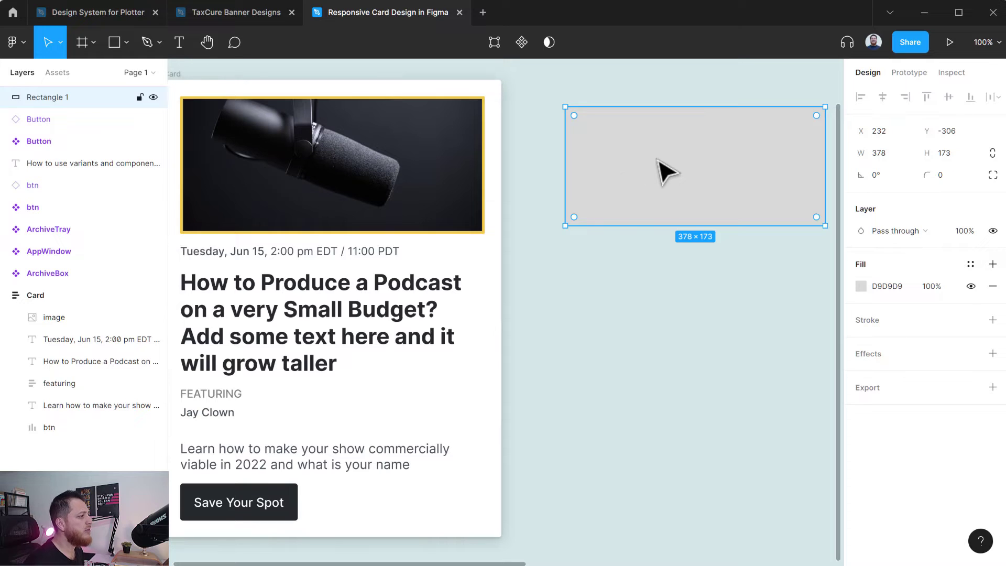
pyautogui.moveTo(661, 170); pyautogui.dragTo(643, 165)
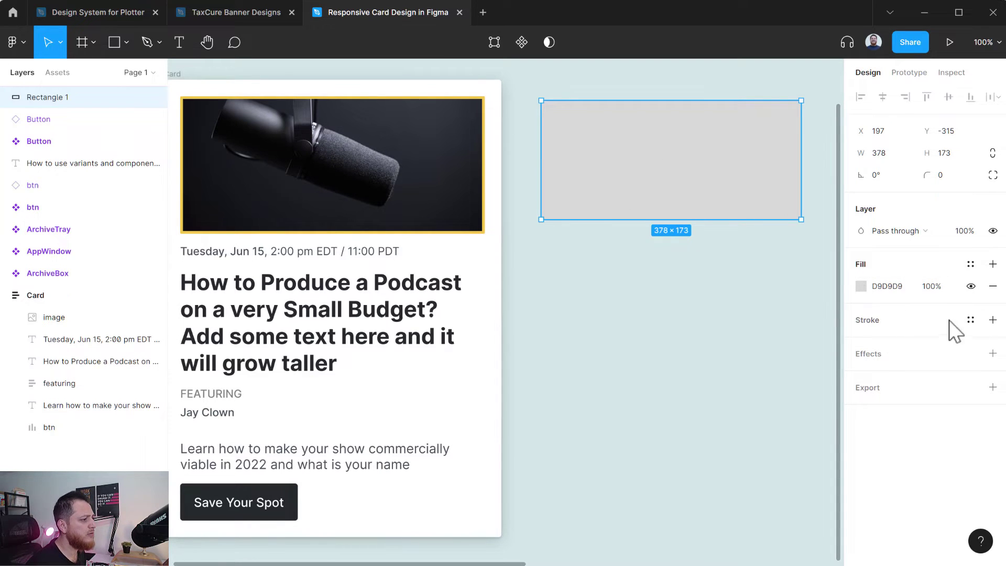
# Give the rectangle a purple 9747FF outline 4 px thick
pyautogui.click(993, 320)
pyautogui.click(861, 342)
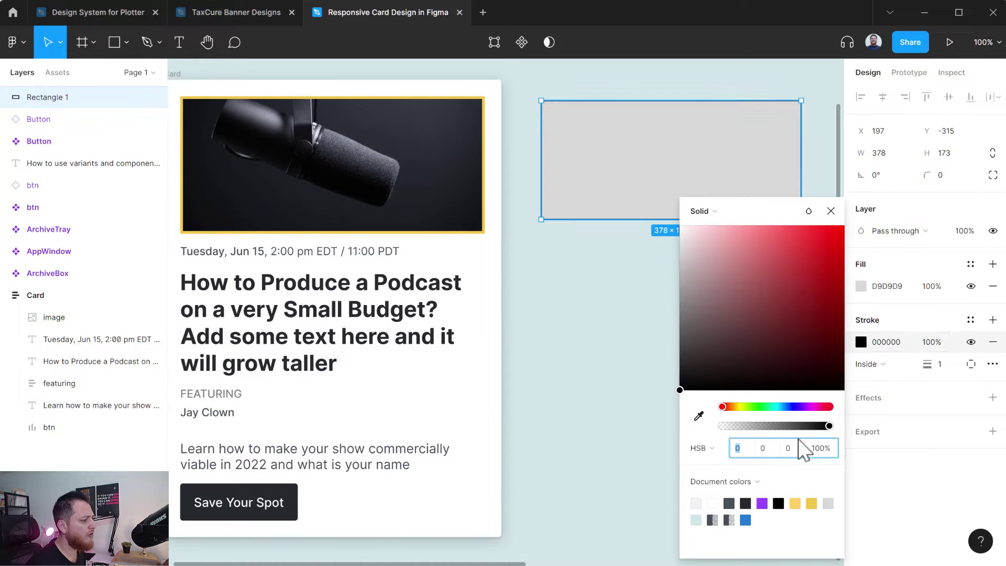
pyautogui.click(762, 503)
pyautogui.click(928, 477)
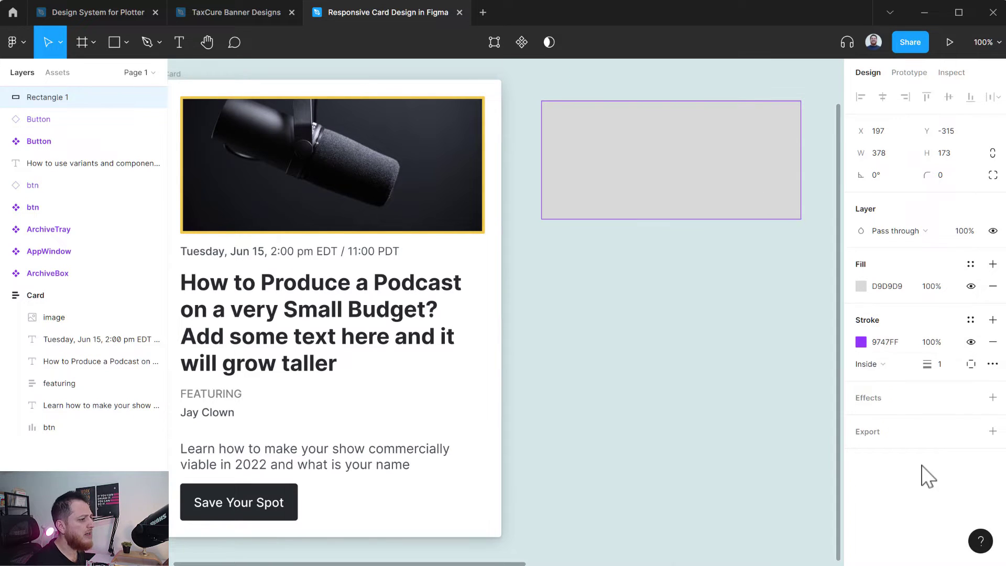
pyautogui.click(940, 365)
pyautogui.write('4')
pyautogui.press('Return')
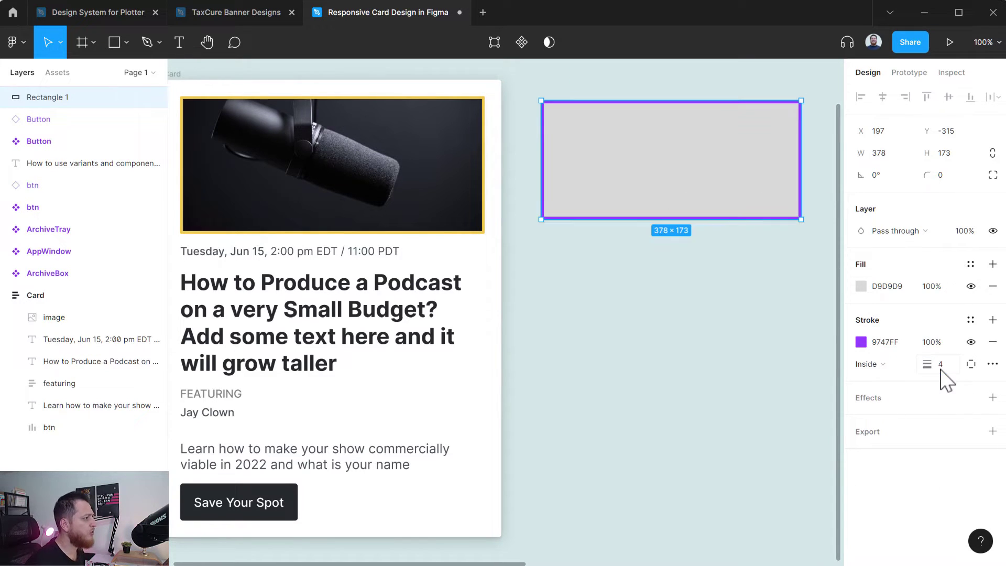
# Round the rectangle's corners to 2 and nudge it into place beside the card
pyautogui.click(945, 177)
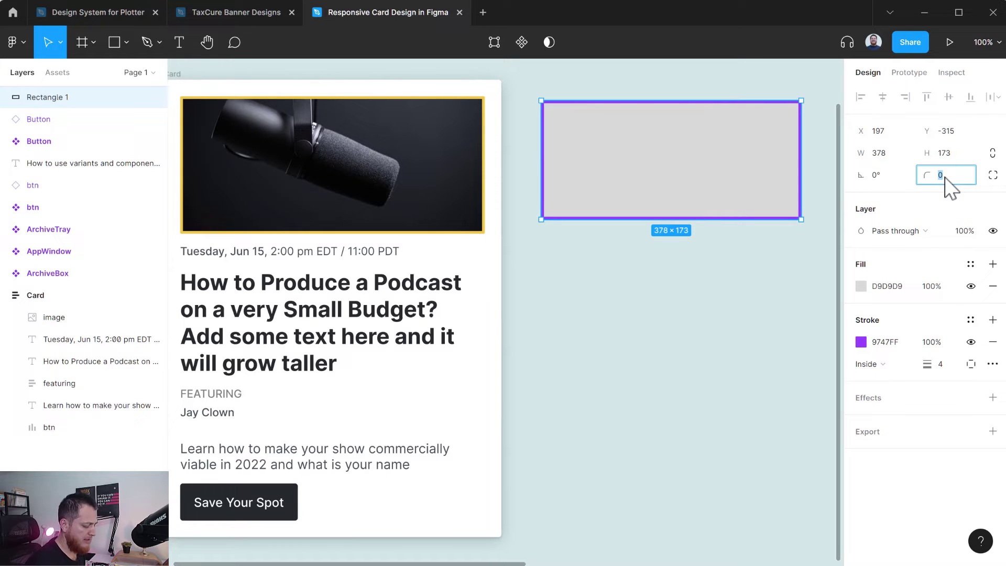
pyautogui.write('2')
pyautogui.press('Return')
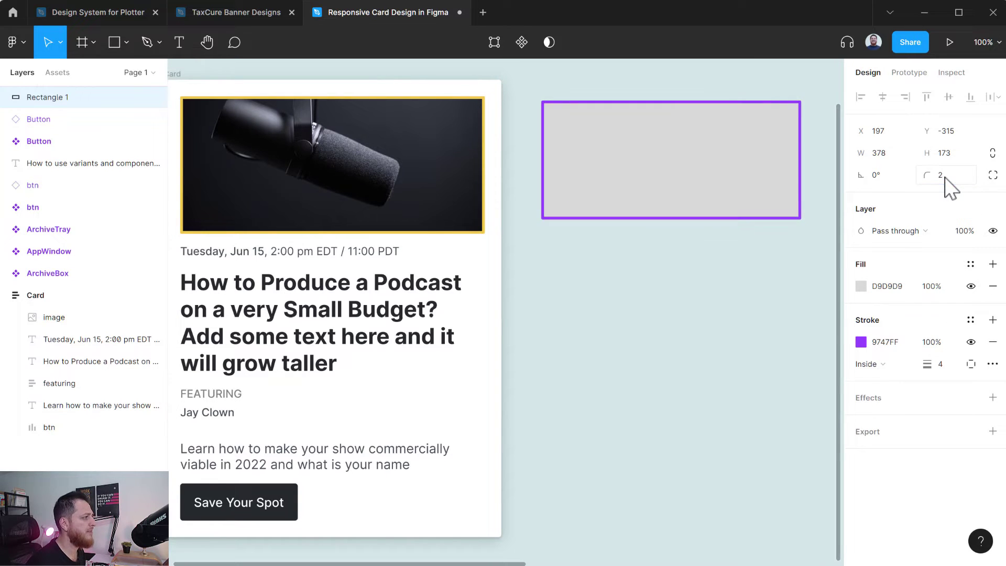
pyautogui.moveTo(720, 289); pyautogui.dragTo(691, 286)
pyautogui.moveTo(665, 206); pyautogui.dragTo(658, 187)
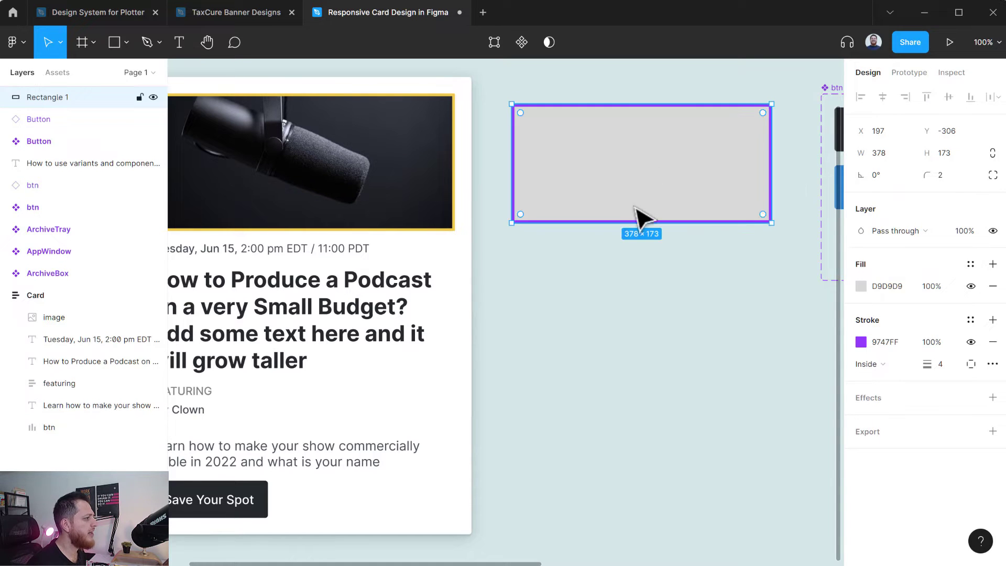
# Create a text layer reading 'Tuesday, 11PM PDT 16th June 2022'
pyautogui.press('t')
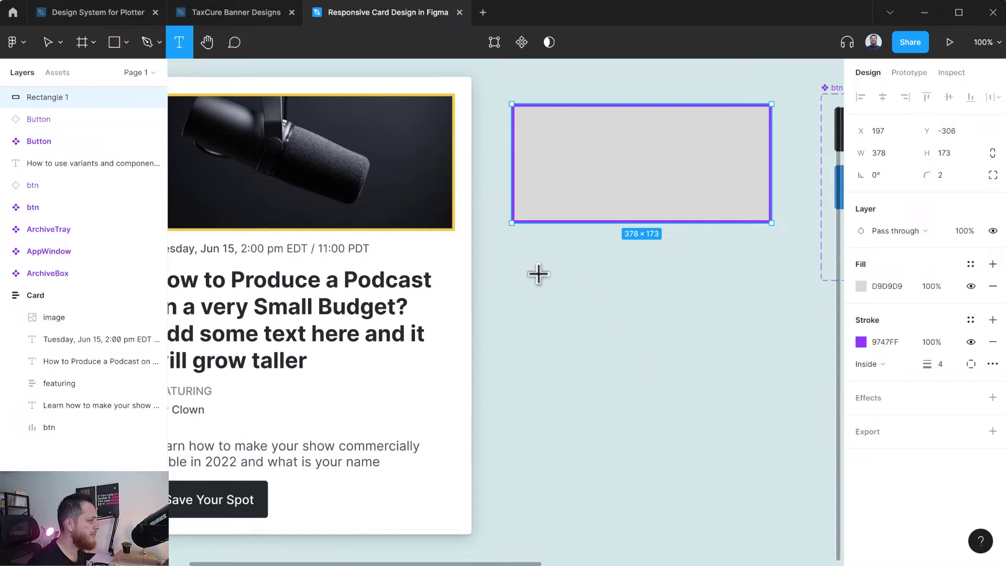
pyautogui.click(523, 259)
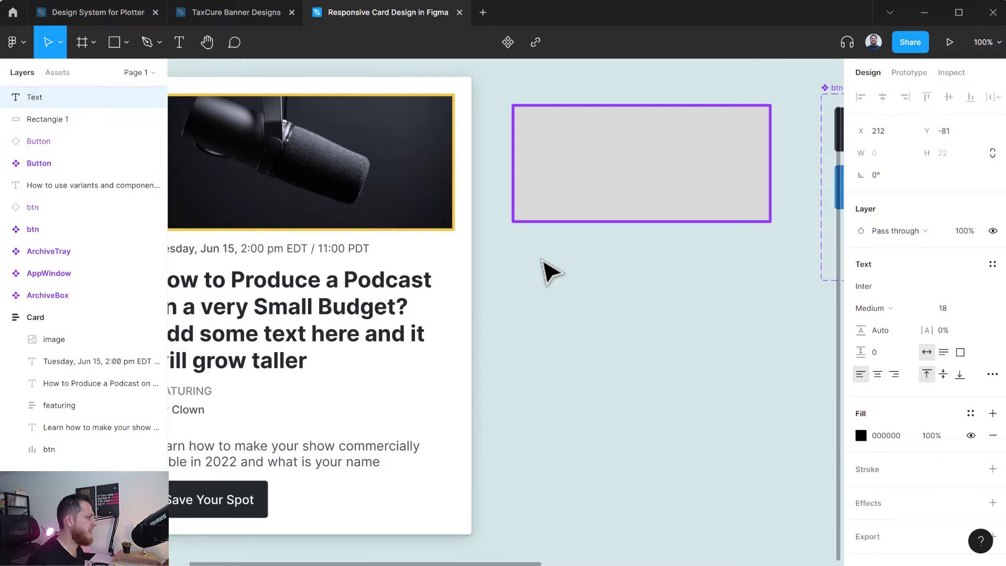
pyautogui.write('Tude')
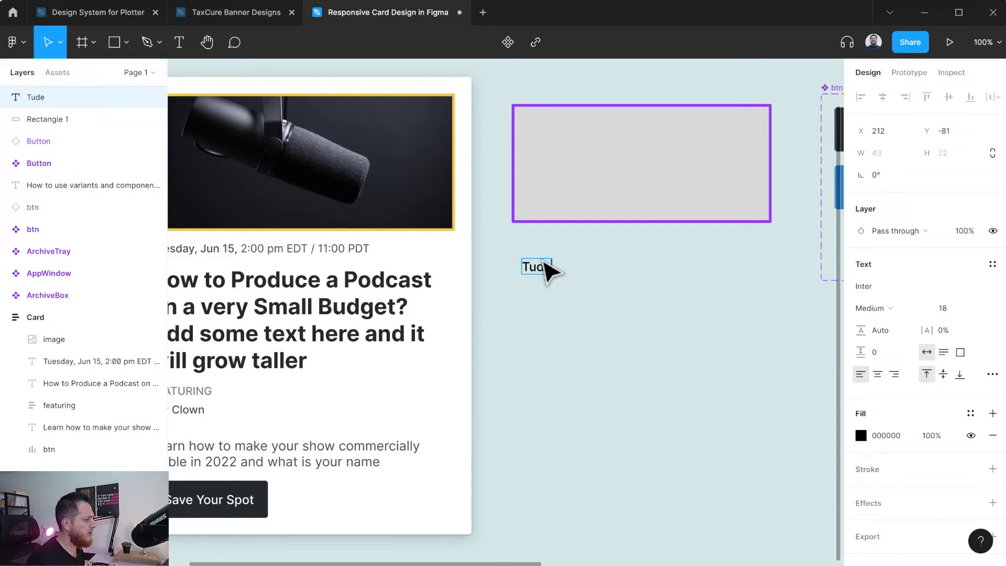
pyautogui.write('day')
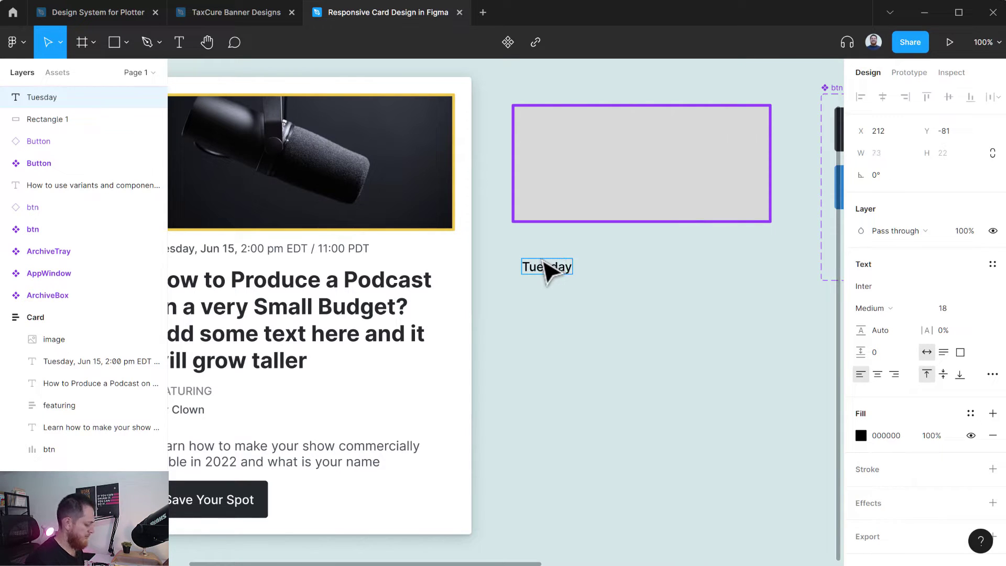
pyautogui.write(', 11 p')
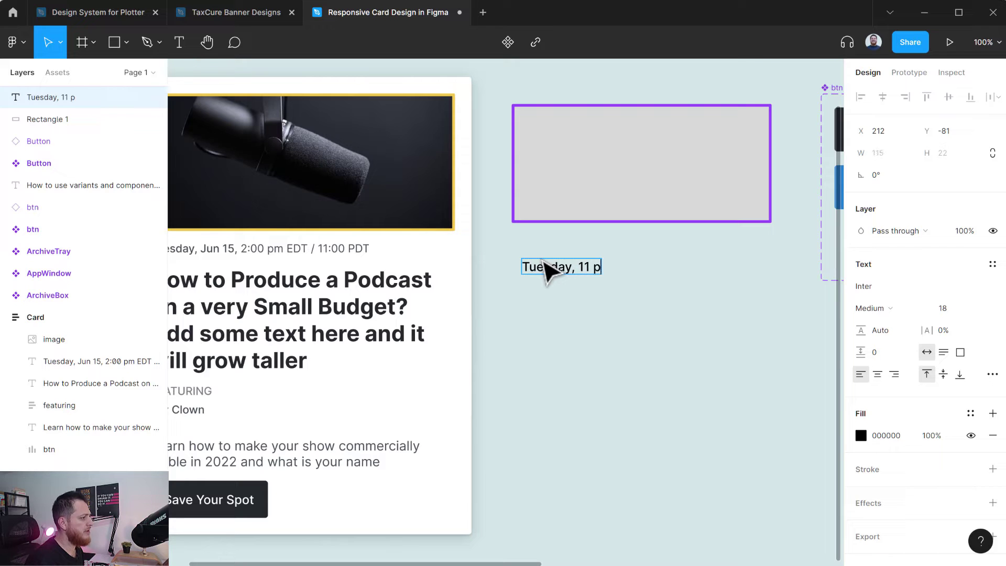
pyautogui.press('BackSpace')
pyautogui.write('PM P')
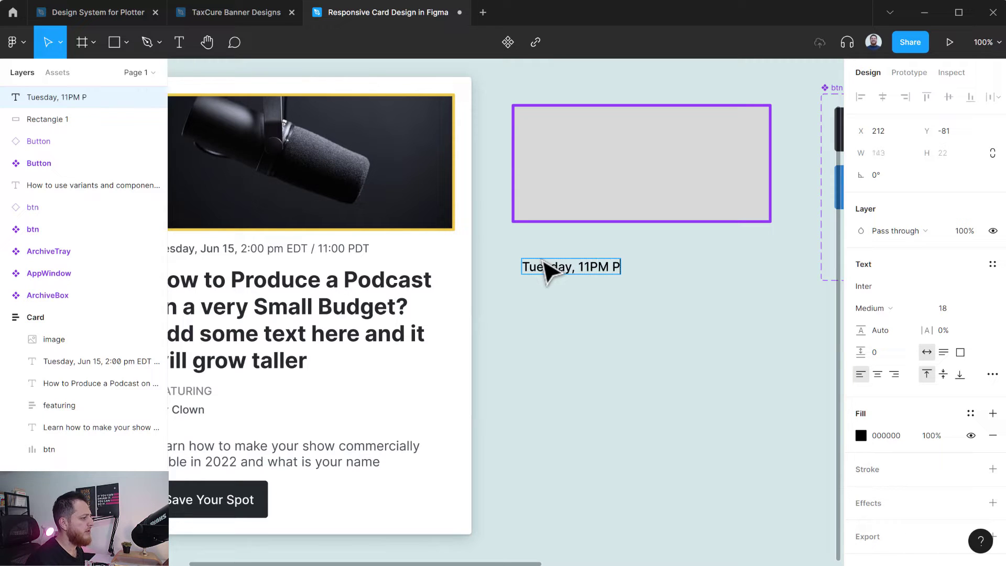
pyautogui.press('BackSpace')
pyautogui.write('PDT')
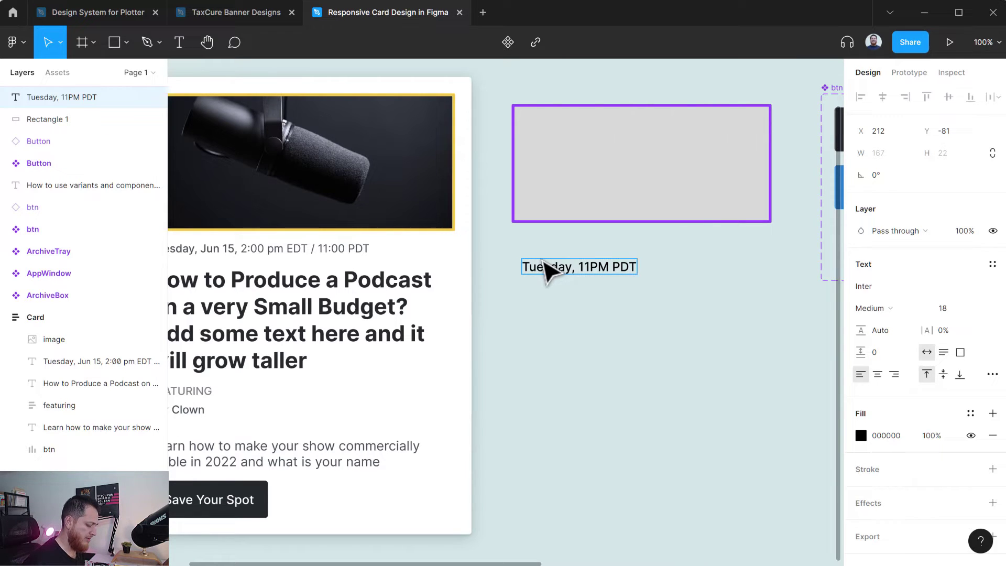
pyautogui.write(' 16th Jun')
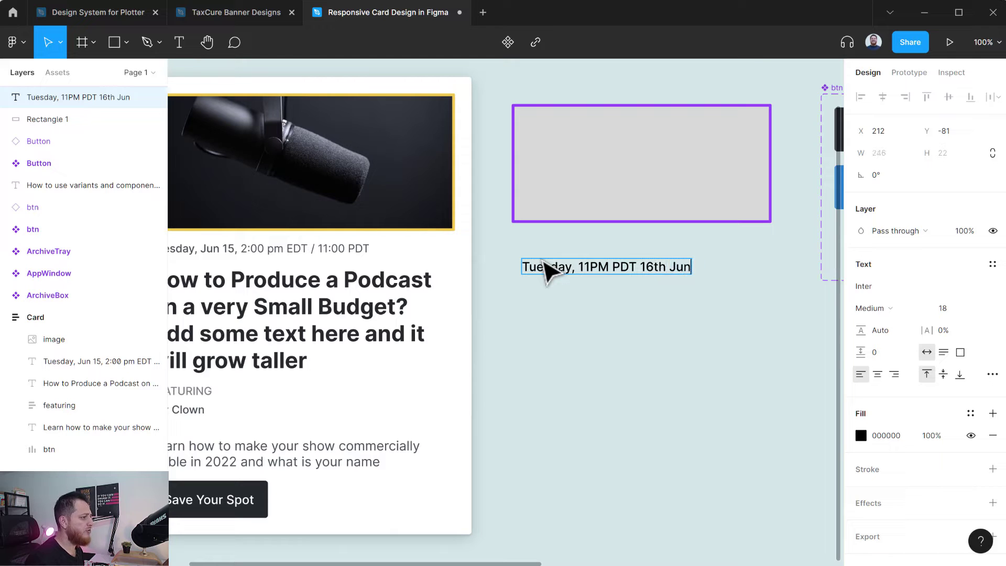
pyautogui.write('e 2022')
pyautogui.press('Escape')
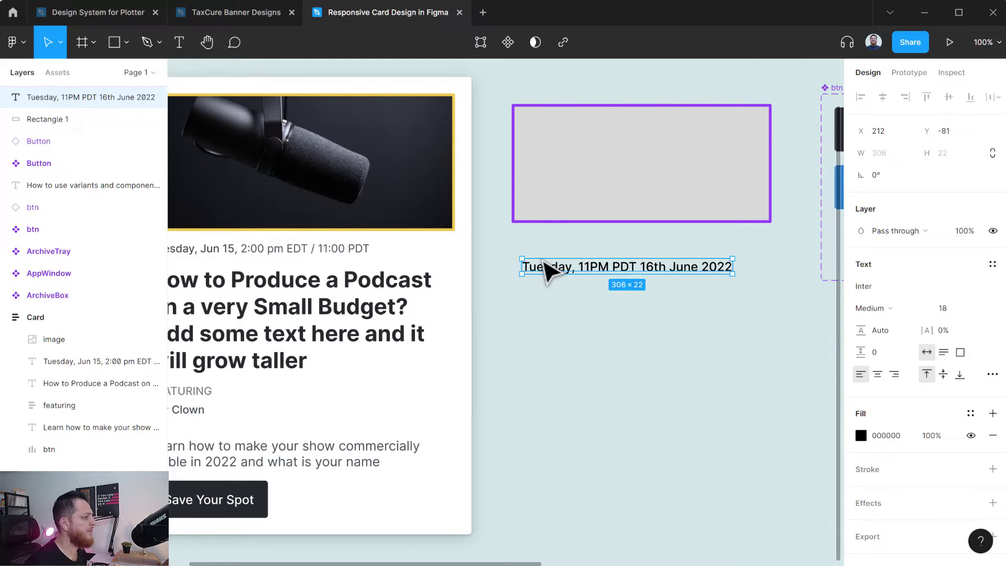
# Position the date label just under the rectangle and Alt-drag a copy further down
pyautogui.moveTo(559, 271); pyautogui.dragTo(549, 252)
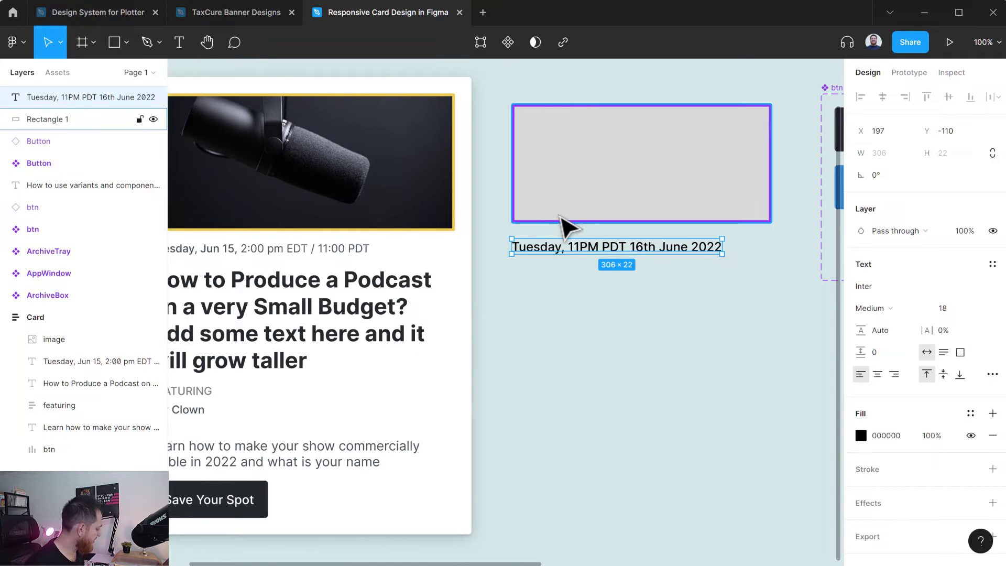
pyautogui.press('alt')
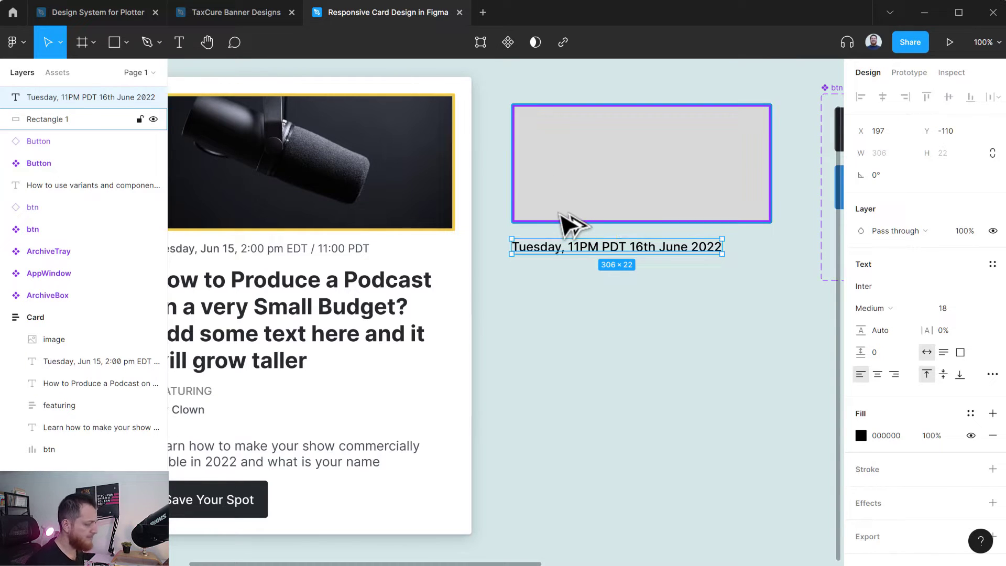
pyautogui.press('Up')
pyautogui.press('Up')
pyautogui.press('Up')
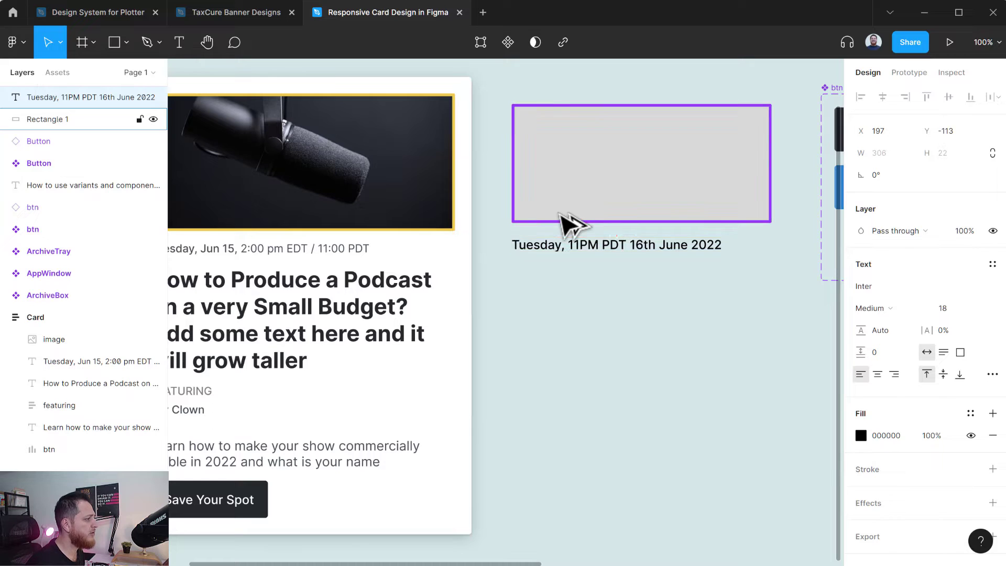
pyautogui.press('Up')
pyautogui.press('Up')
pyautogui.press('Up')
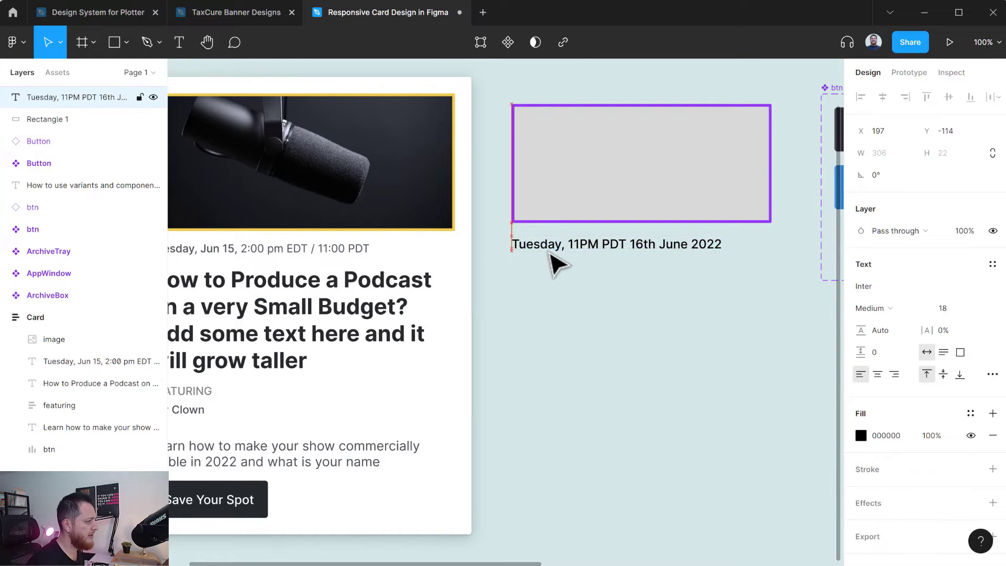
pyautogui.press('Up')
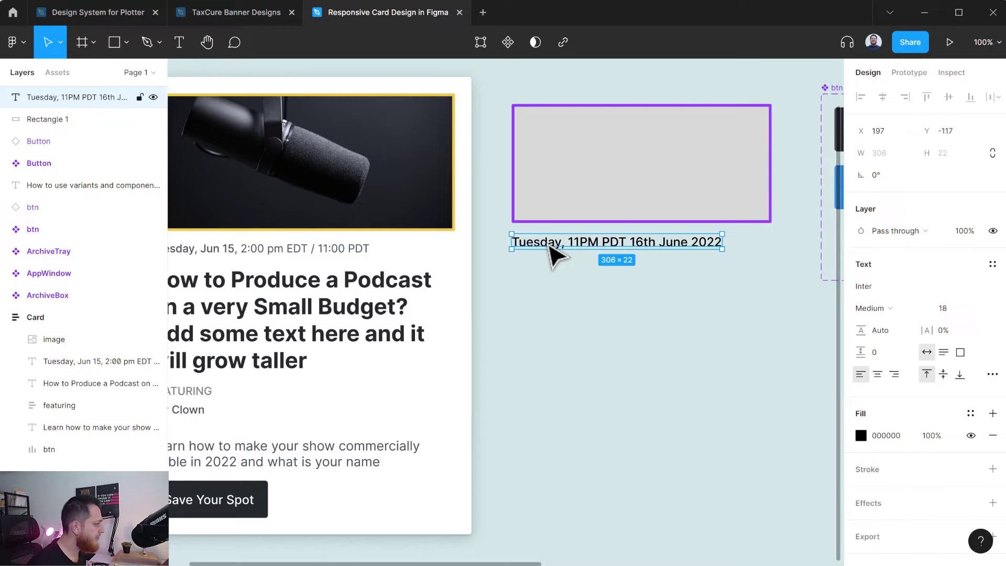
pyautogui.keyDown('alt'); pyautogui.moveTo(549, 248); pyautogui.dragTo(551, 287); pyautogui.keyUp('alt')
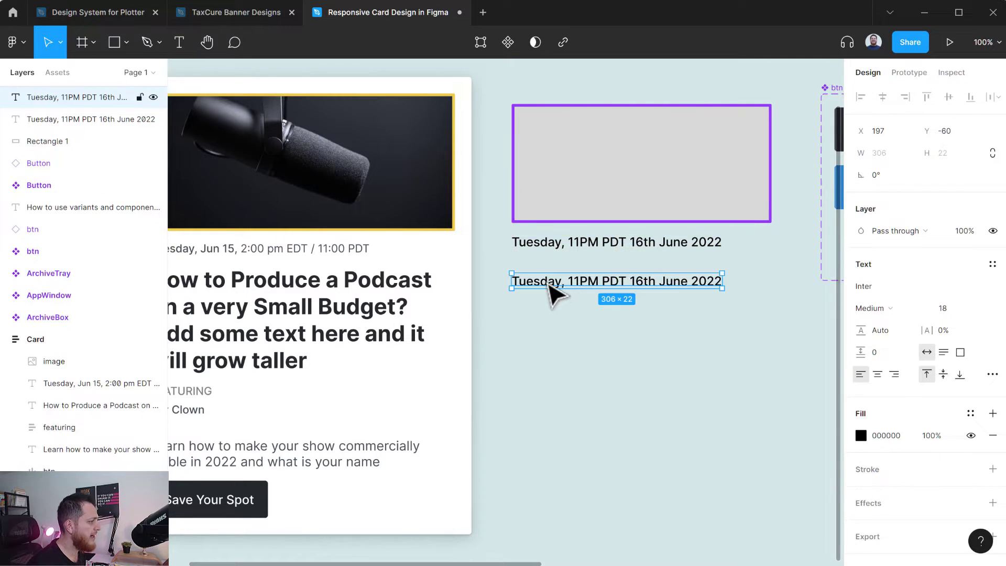
# Retype the copied date as 'Heading to podcast with a click'
pyautogui.doubleClick(550, 286)
pyautogui.write('Heading')
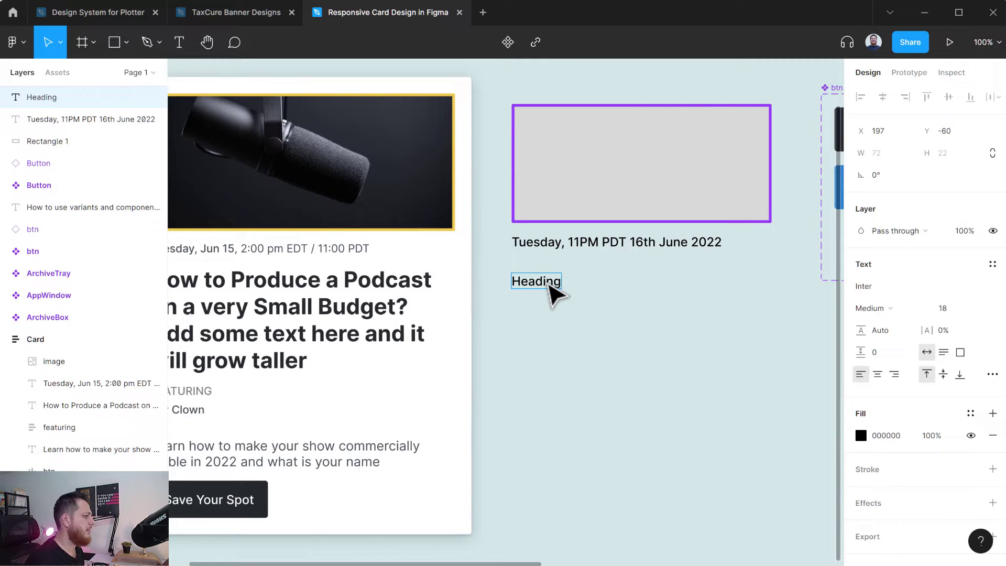
pyautogui.write(' to po')
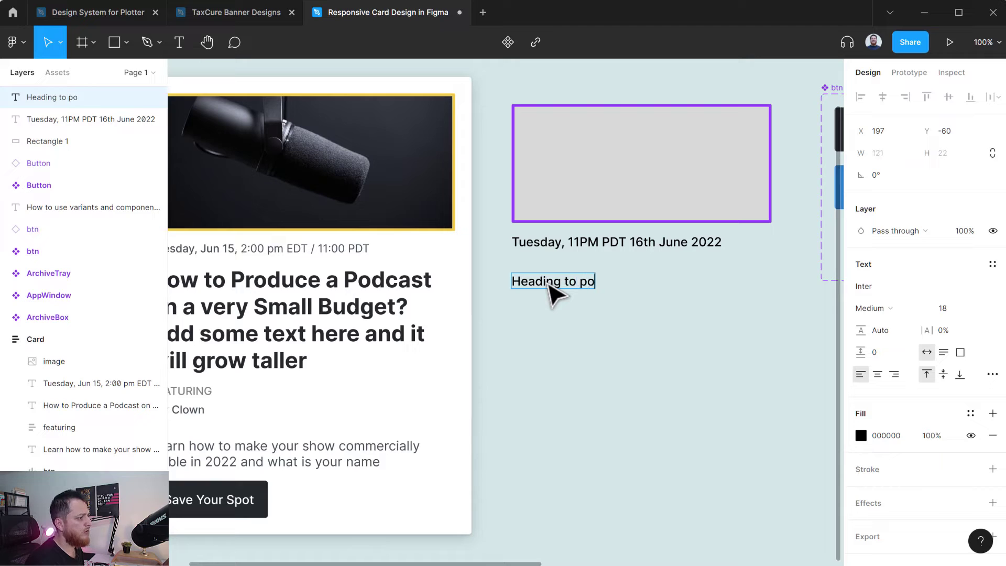
pyautogui.write('dcast with a ')
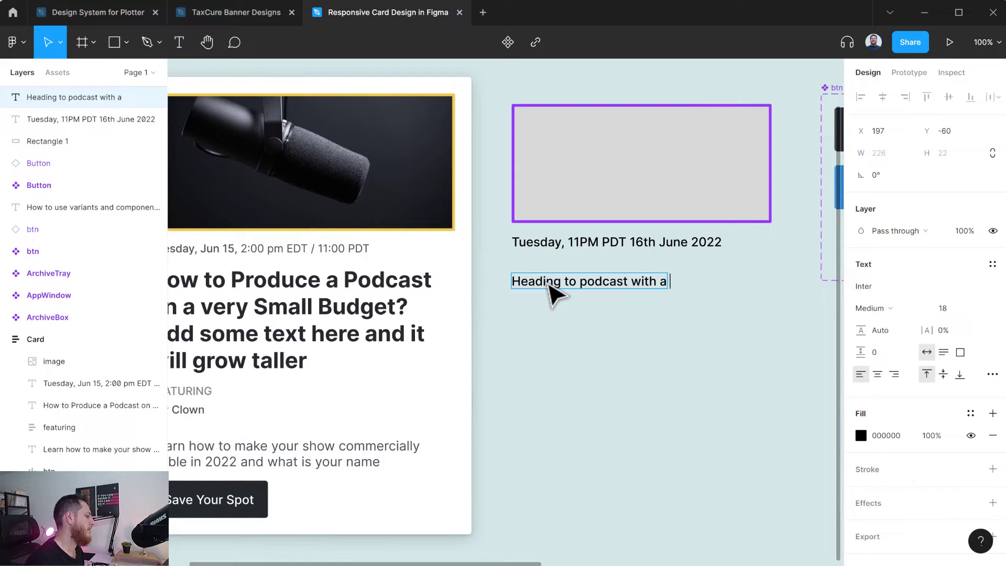
pyautogui.write('click')
pyautogui.press('Escape')
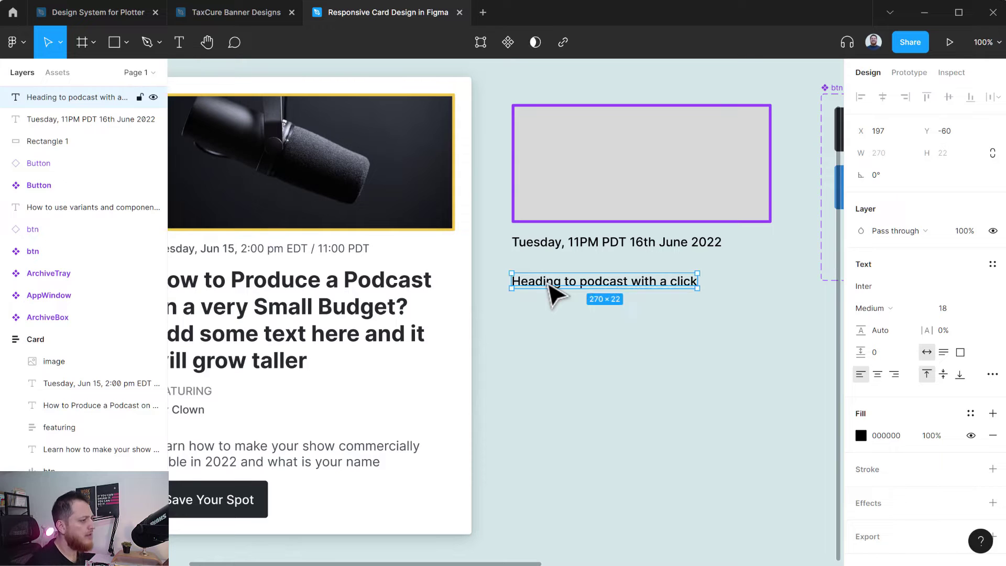
# Make the heading Bold at font size 36
pyautogui.click(894, 308)
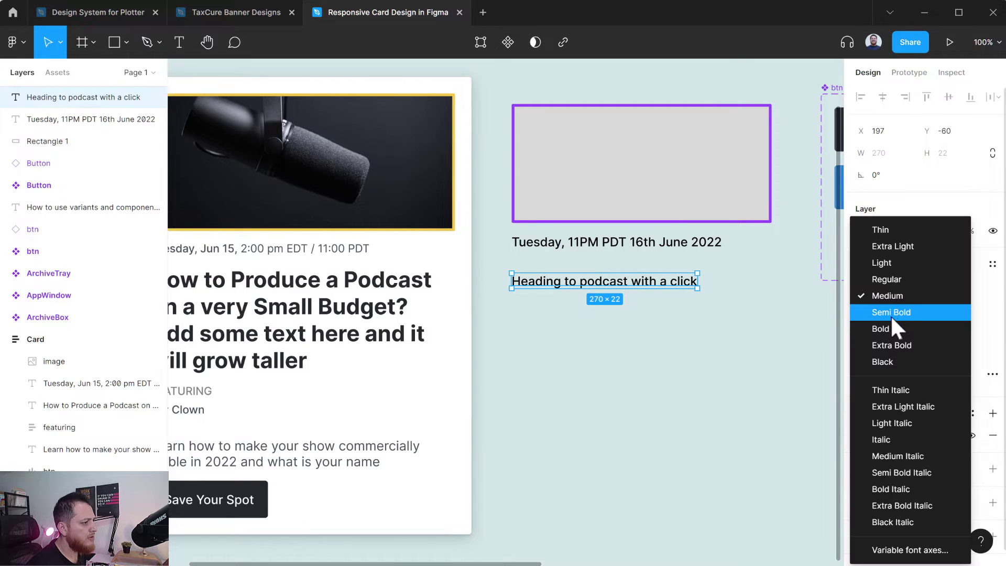
pyautogui.click(889, 340)
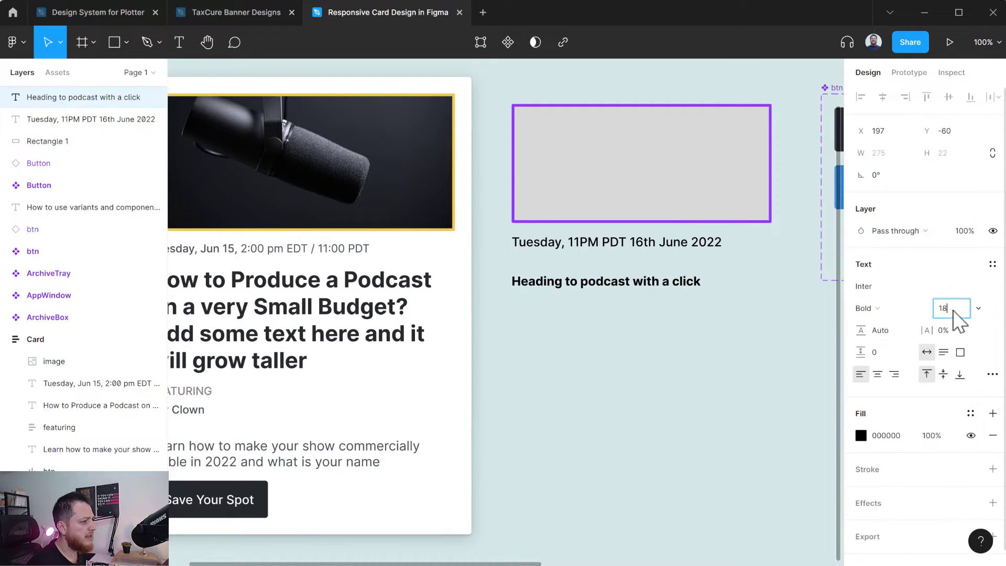
pyautogui.press('Return')
pyautogui.write('24')
pyautogui.press('Return')
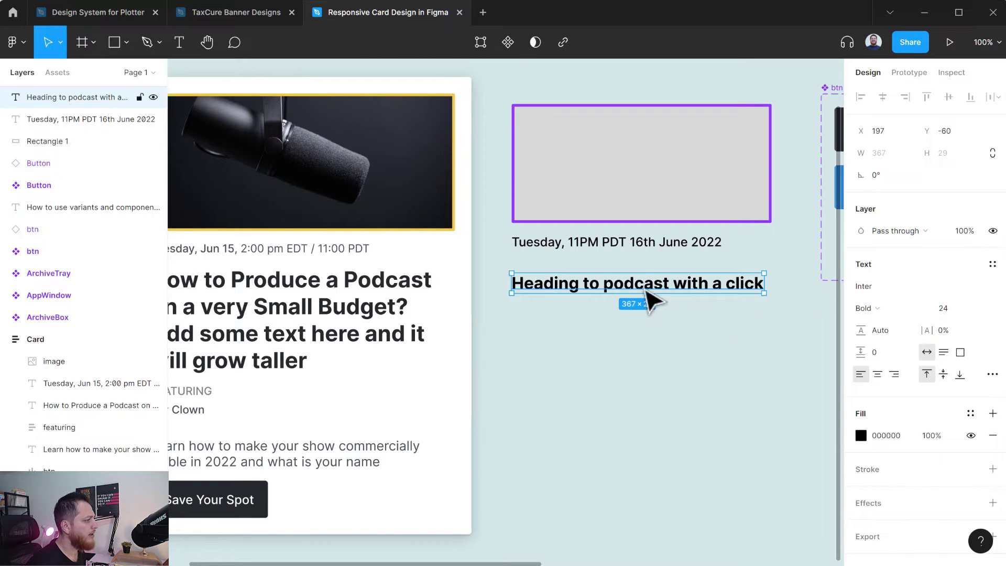
pyautogui.click(938, 307)
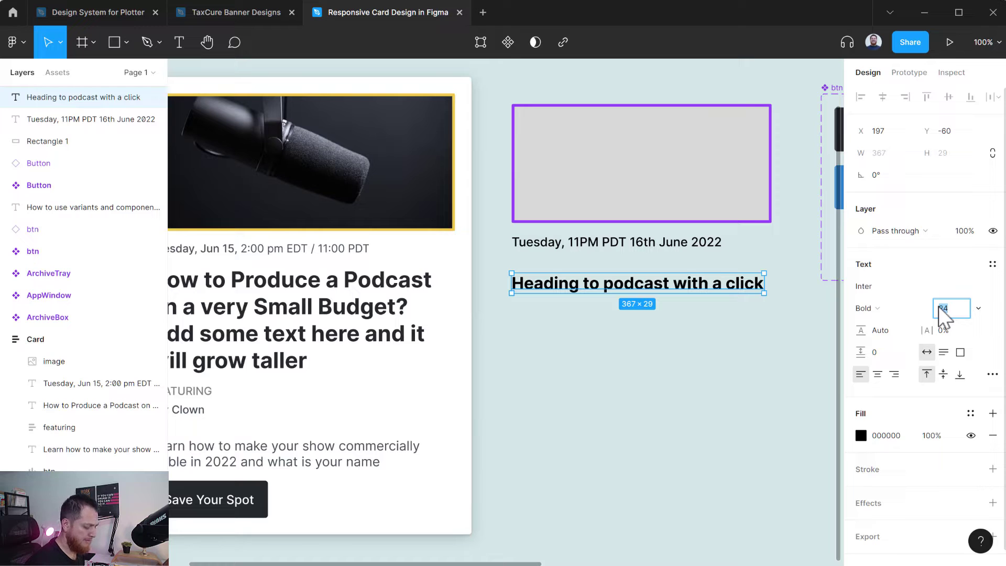
pyautogui.write('36')
pyautogui.press('Return')
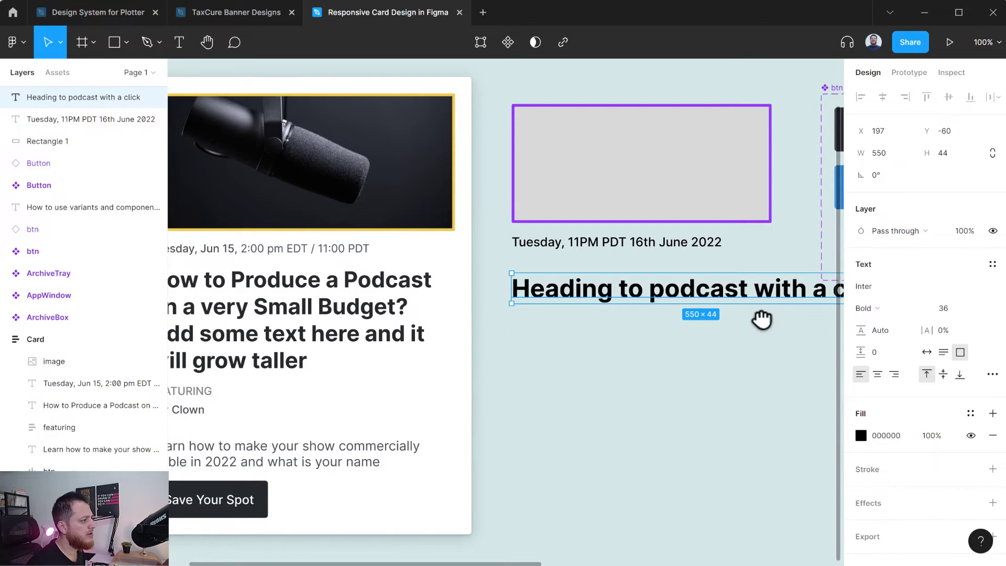
# Narrow the heading box so it wraps onto two lines and set its size to 32
pyautogui.hscroll(4, 759, 315)
pyautogui.scroll(-1, 759, 315)
pyautogui.moveTo(772, 270); pyautogui.dragTo(652, 300)
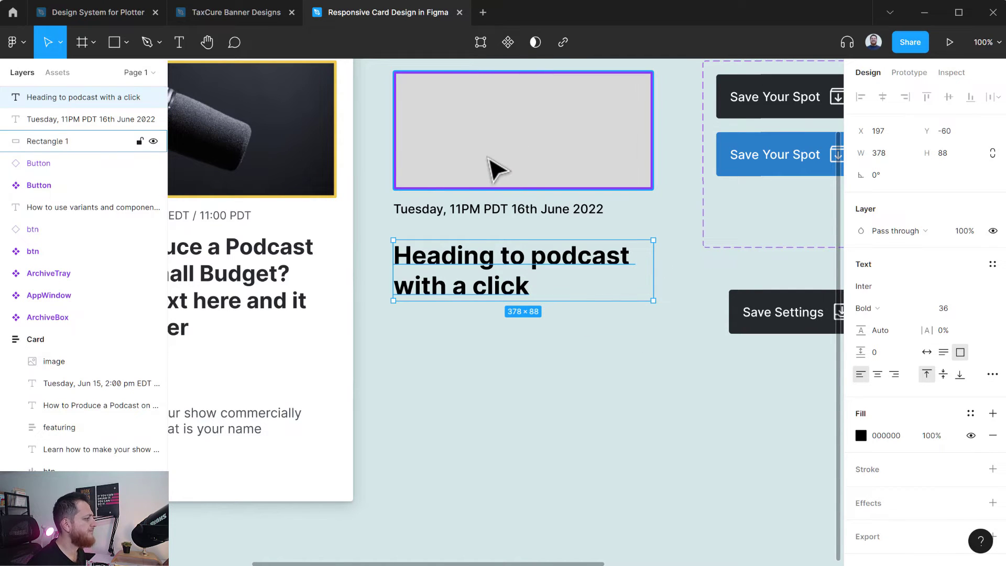
pyautogui.click(952, 307)
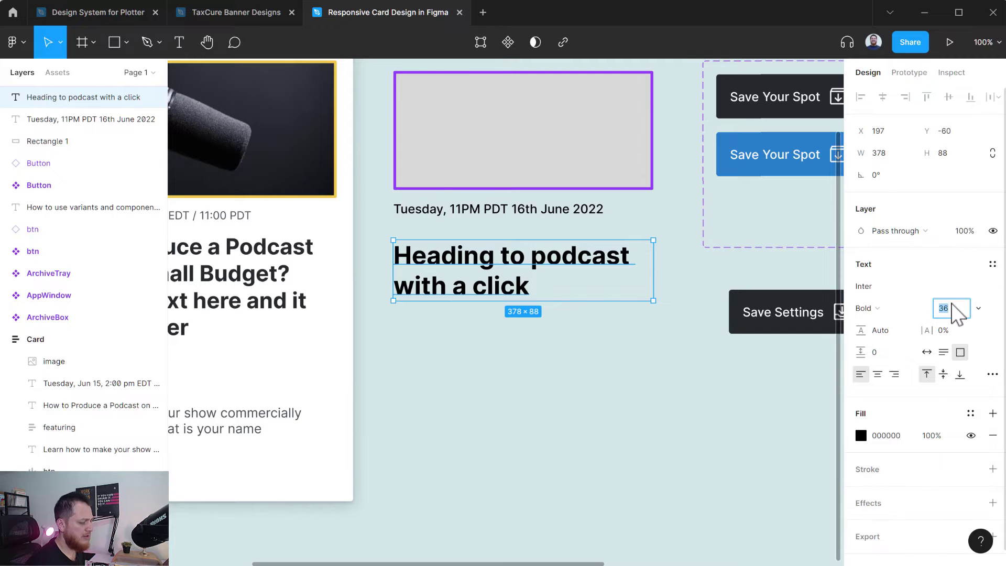
pyautogui.write('32')
pyautogui.press('Return')
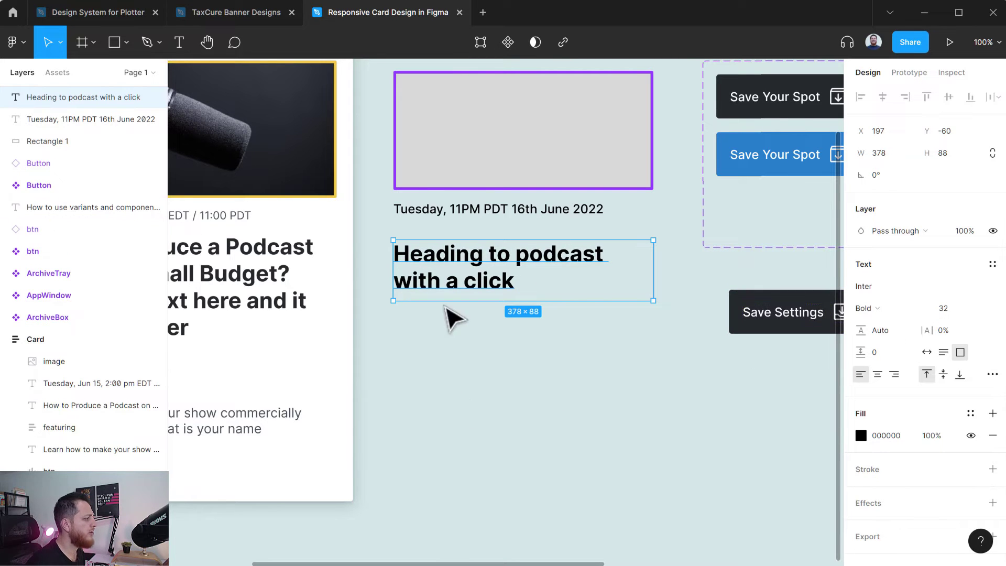
# Nudge the heading up to a 24 px gap below the date
pyautogui.press('Up')
pyautogui.press('Up')
pyautogui.press('Up')
pyautogui.press('Up')
pyautogui.press('Up')
pyautogui.press('Up')
pyautogui.press('Up')
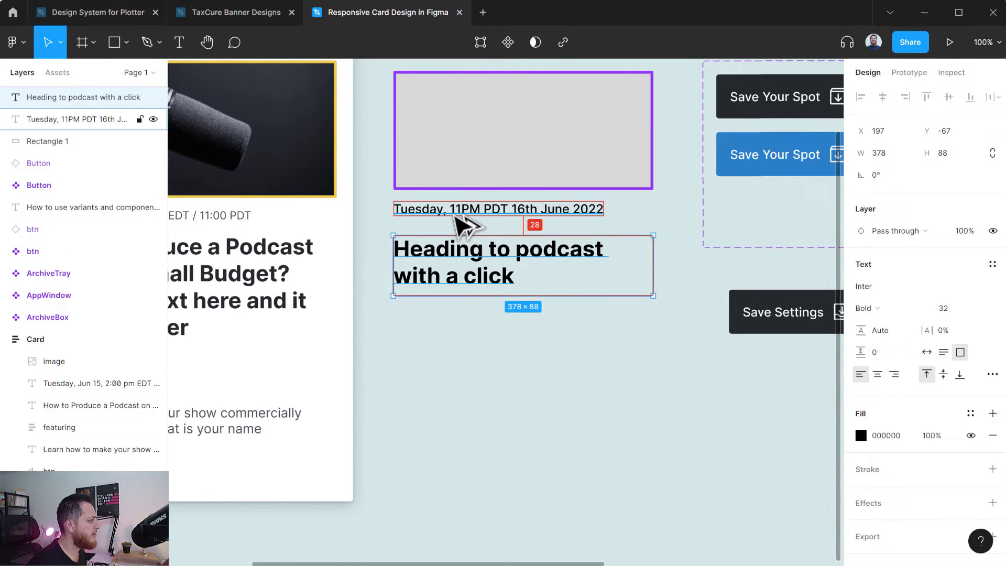
pyautogui.press('Up')
pyautogui.press('Up')
pyautogui.press('Up')
pyautogui.press('Up')
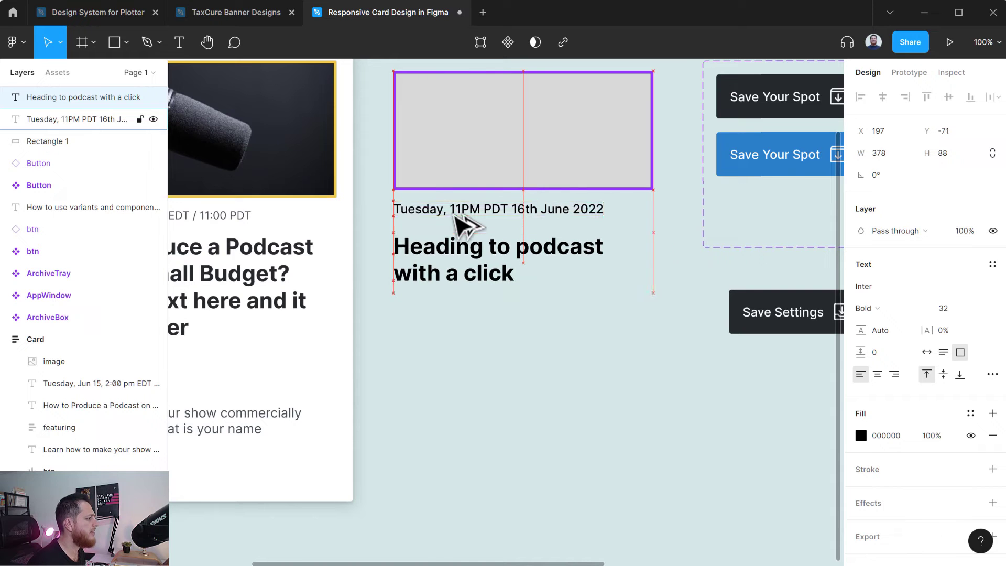
pyautogui.click(478, 332)
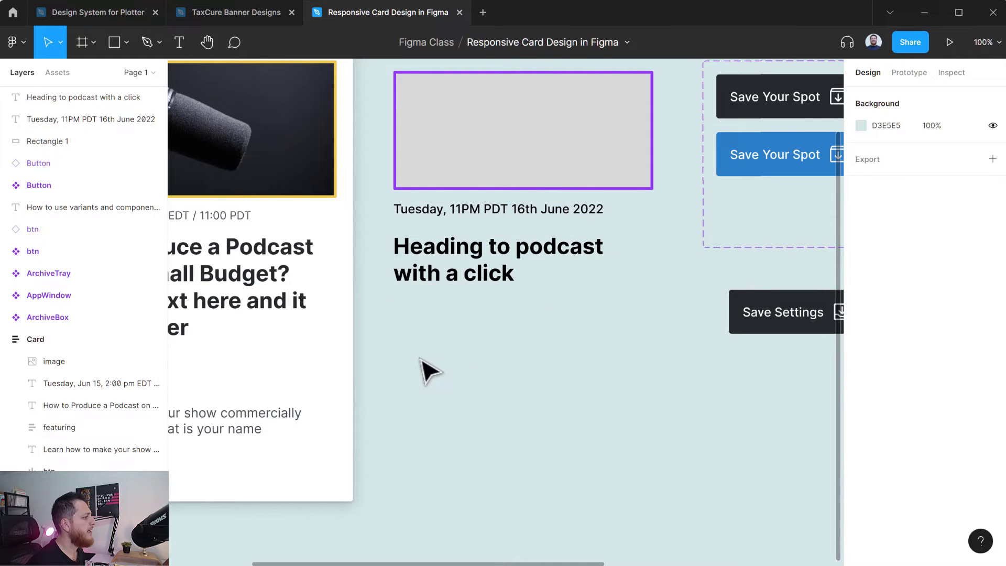
pyautogui.moveTo(446, 349)
pyautogui.mouseDown()
pyautogui.moveTo(580, 337)
pyautogui.moveTo(465, 352)
pyautogui.mouseUp()
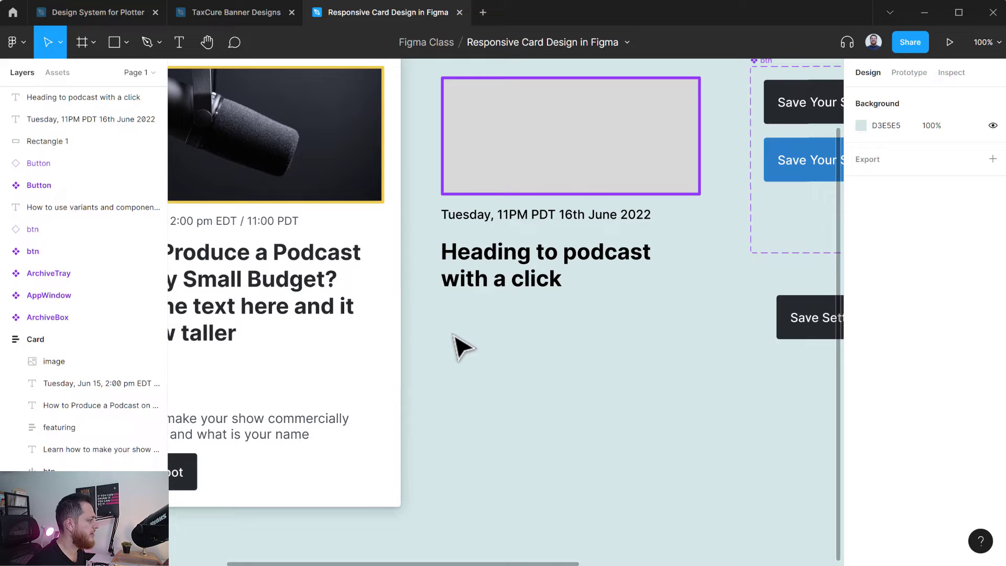
# Add a 'Feautring' text label below the heading
pyautogui.press('t')
pyautogui.click(446, 320)
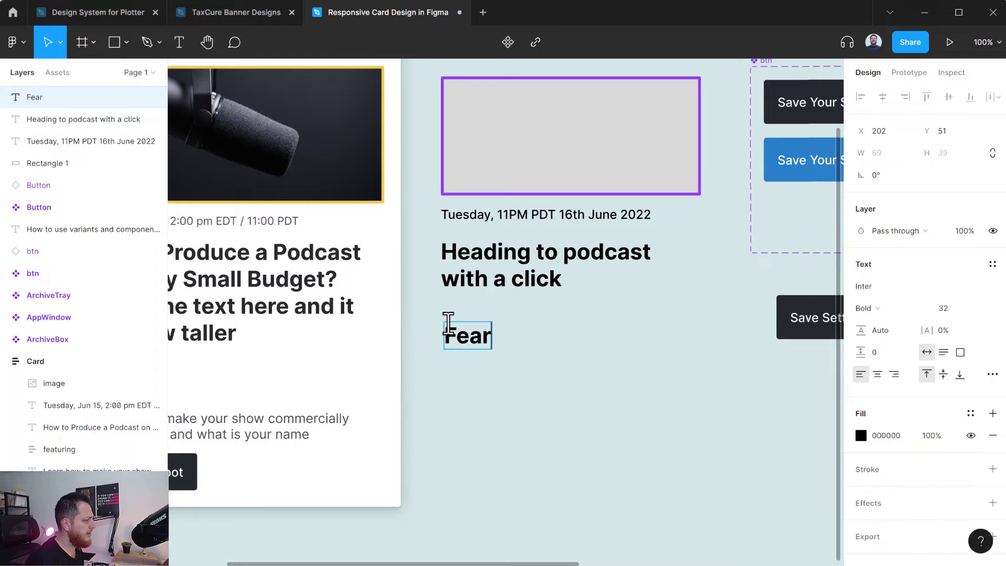
pyautogui.write('Feautring')
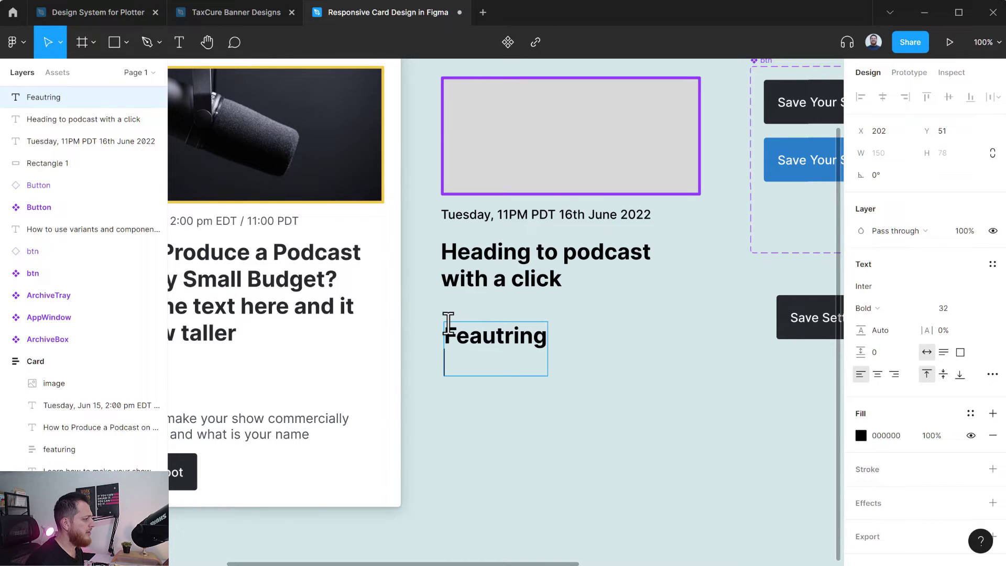
pyautogui.press('Escape')
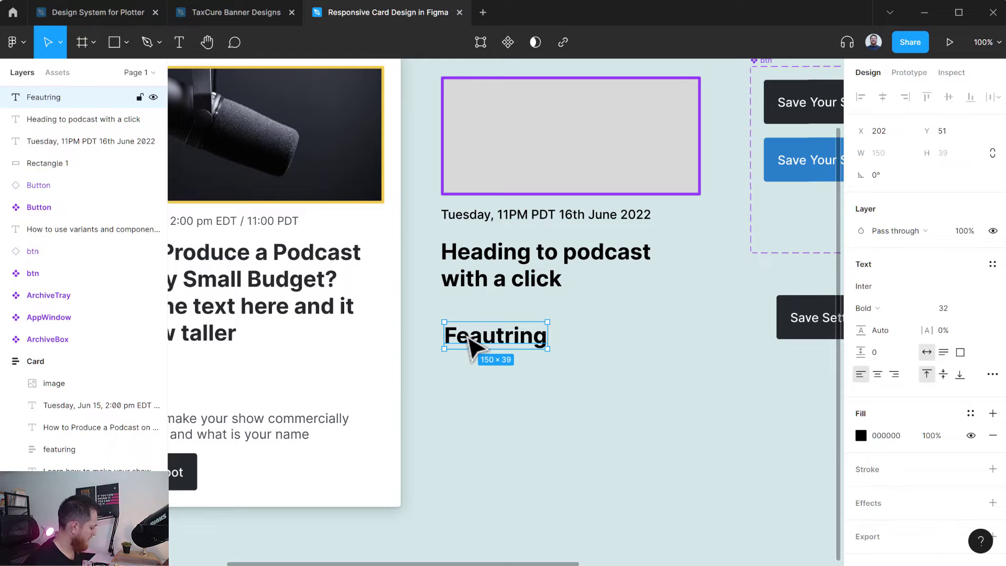
# Duplicate the label below and retype it as the speaker's name with '(UX Designer)'
pyautogui.moveTo(472, 348); pyautogui.dragTo(472, 373)
pyautogui.doubleClick(471, 369)
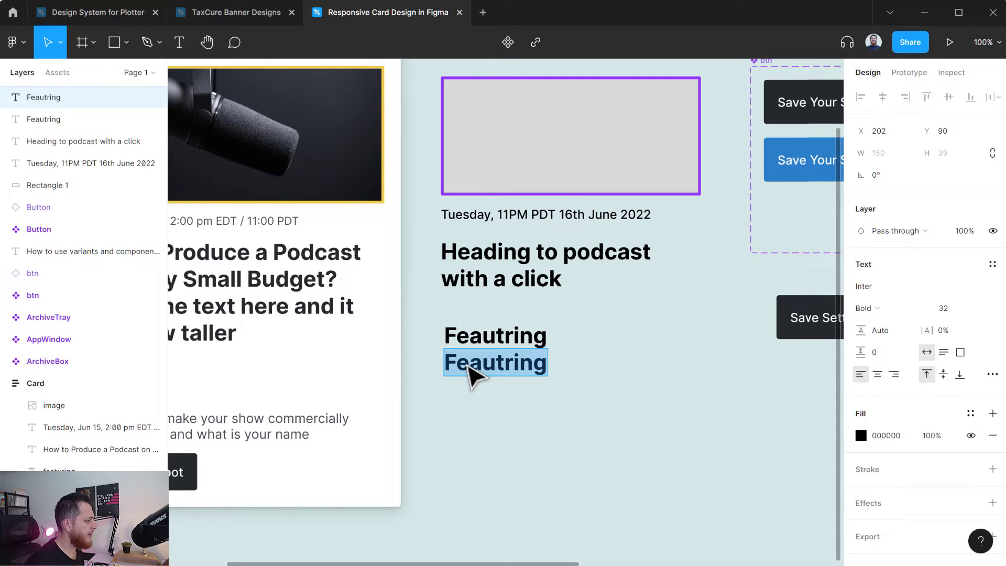
pyautogui.write('Ahsan')
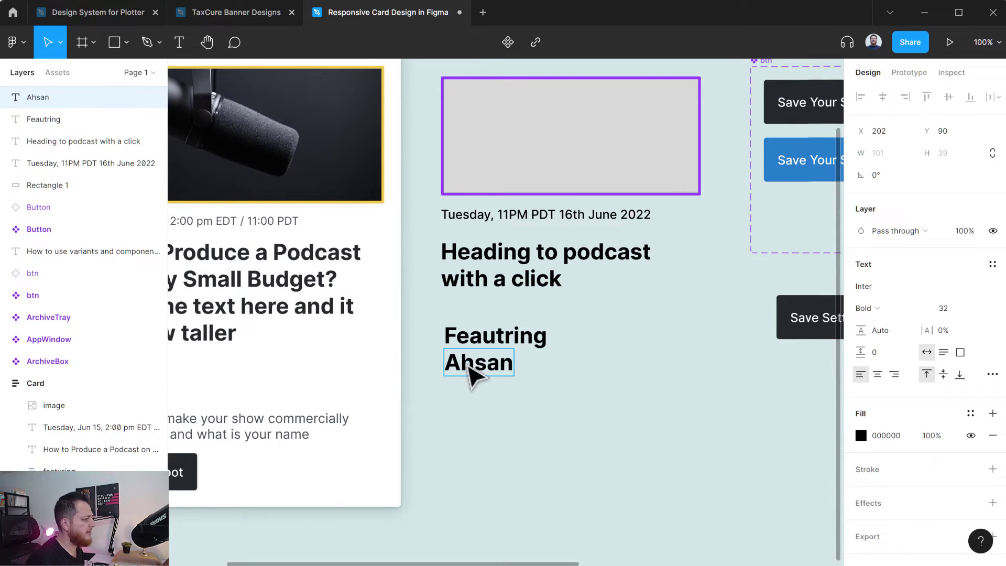
pyautogui.press('BackSpace')
pyautogui.press('BackSpace')
pyautogui.press('BackSpace')
pyautogui.write('Muhammad')
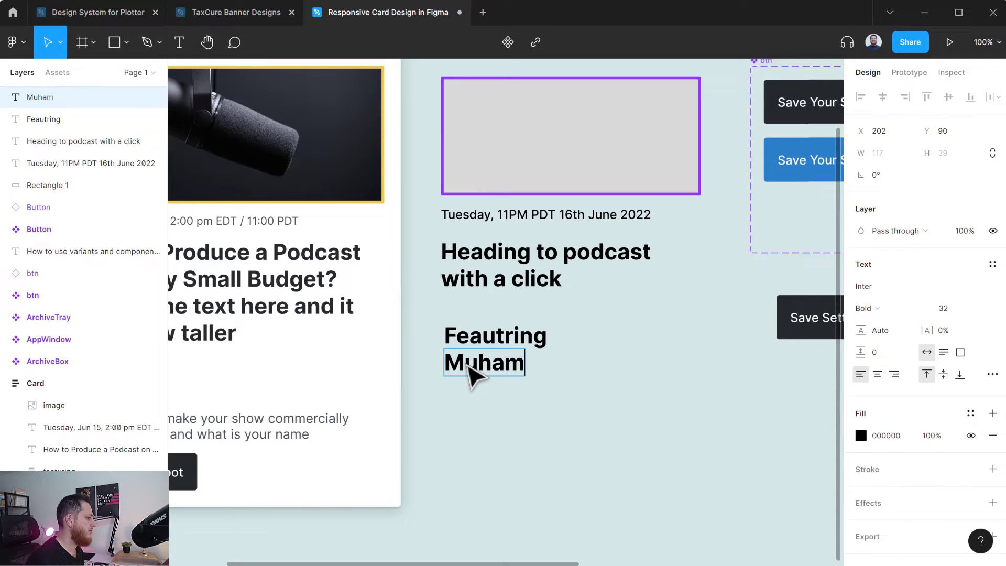
pyautogui.press('BackSpace')
pyautogui.press('BackSpace')
pyautogui.press('BackSpace')
pyautogui.press('BackSpace')
pyautogui.press('BackSpace')
pyautogui.press('BackSpace')
pyautogui.press('BackSpace')
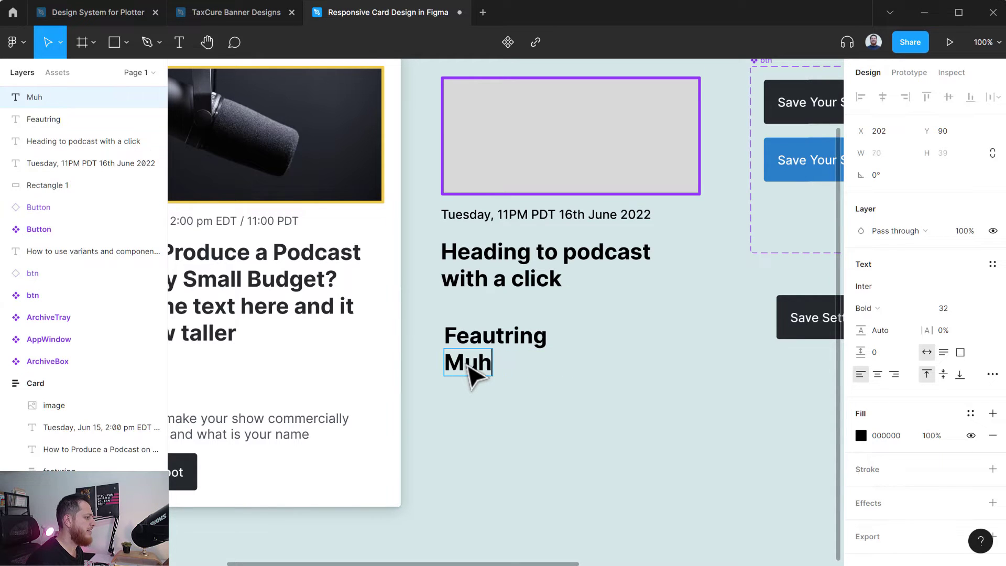
pyautogui.write('. Ahsan')
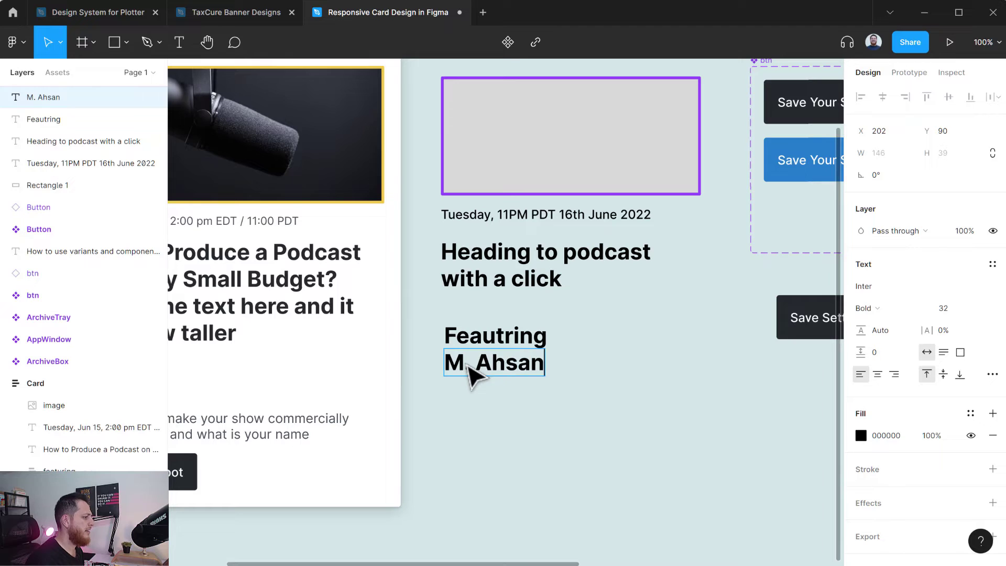
pyautogui.write(' (UX')
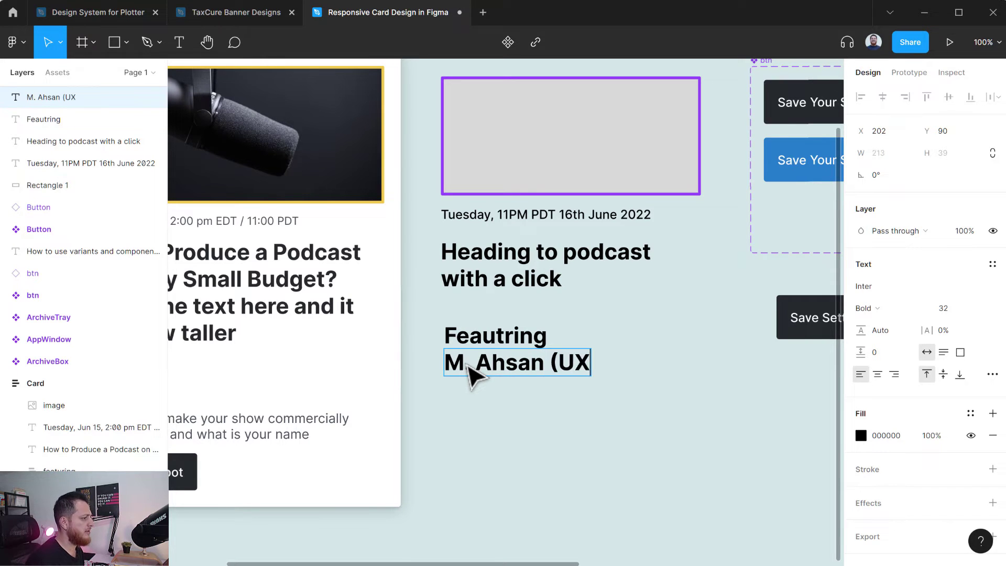
pyautogui.write(' DesigneR')
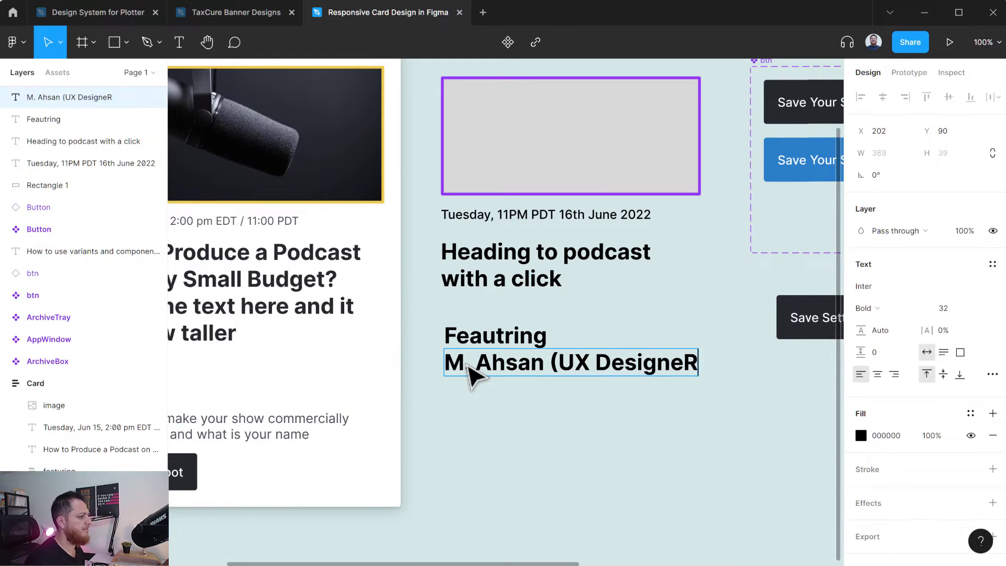
pyautogui.press('BackSpace')
pyautogui.write('r)')
pyautogui.press('Escape')
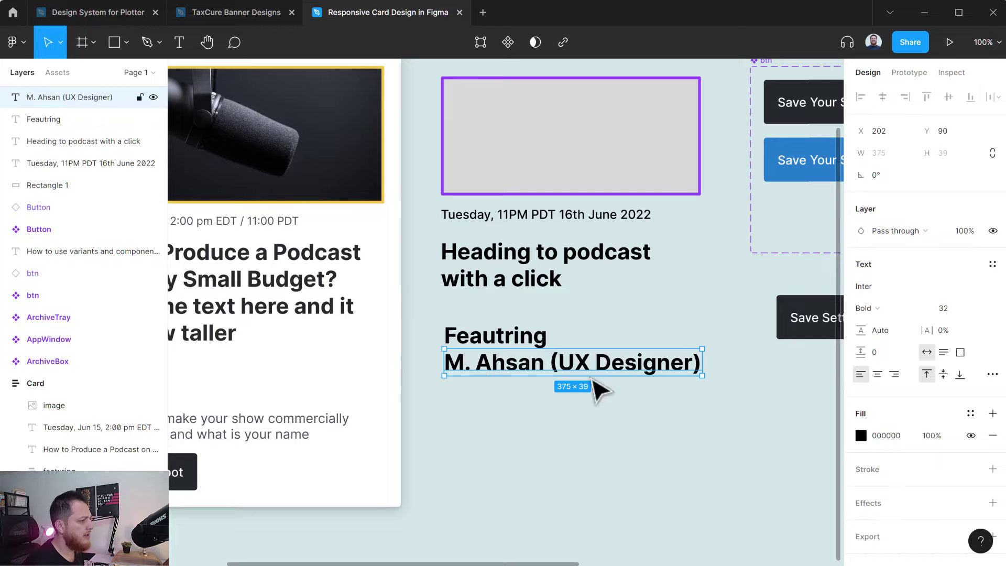
# Set the speaker line's font size to 16
pyautogui.click(940, 311)
pyautogui.write('16')
pyautogui.press('Return')
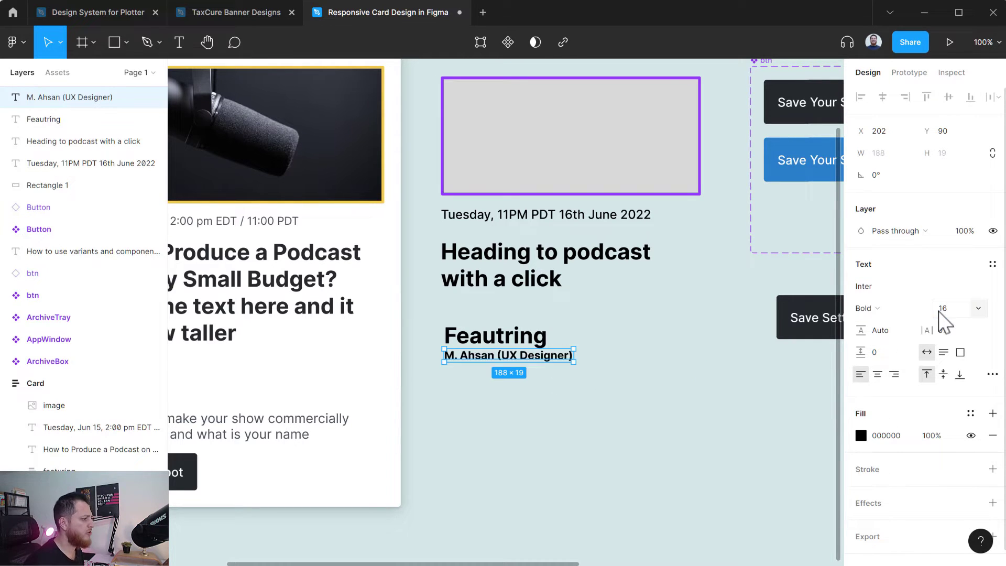
# Make the speaker line Regular weight and set Feautring to Medium, size 18
pyautogui.click(878, 308)
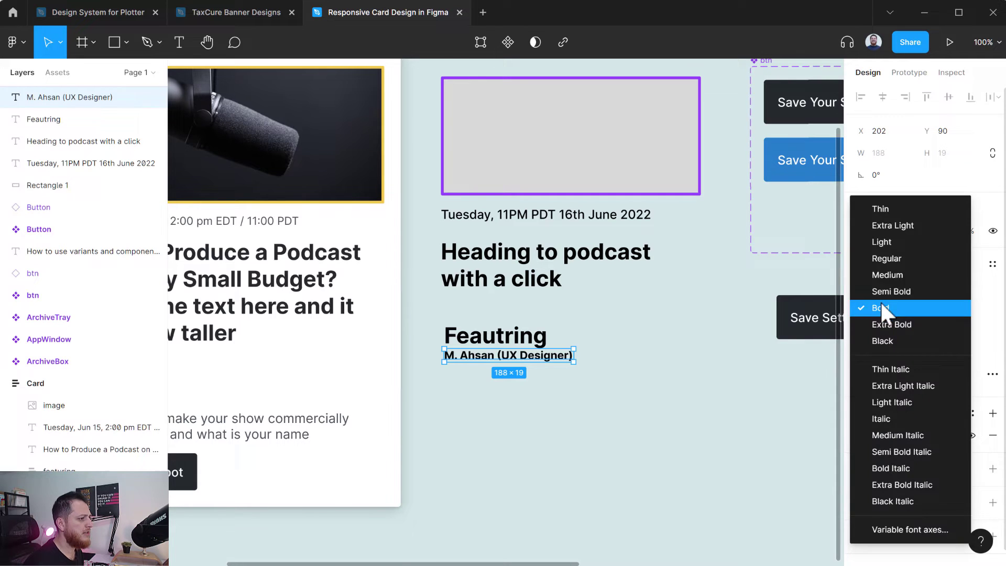
pyautogui.click(880, 258)
pyautogui.click(518, 338)
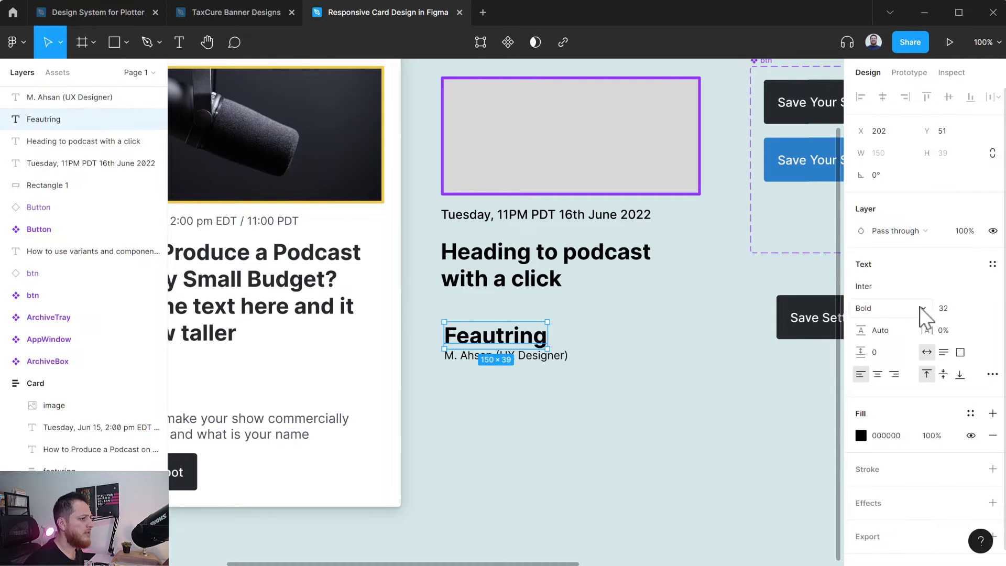
pyautogui.click(904, 310)
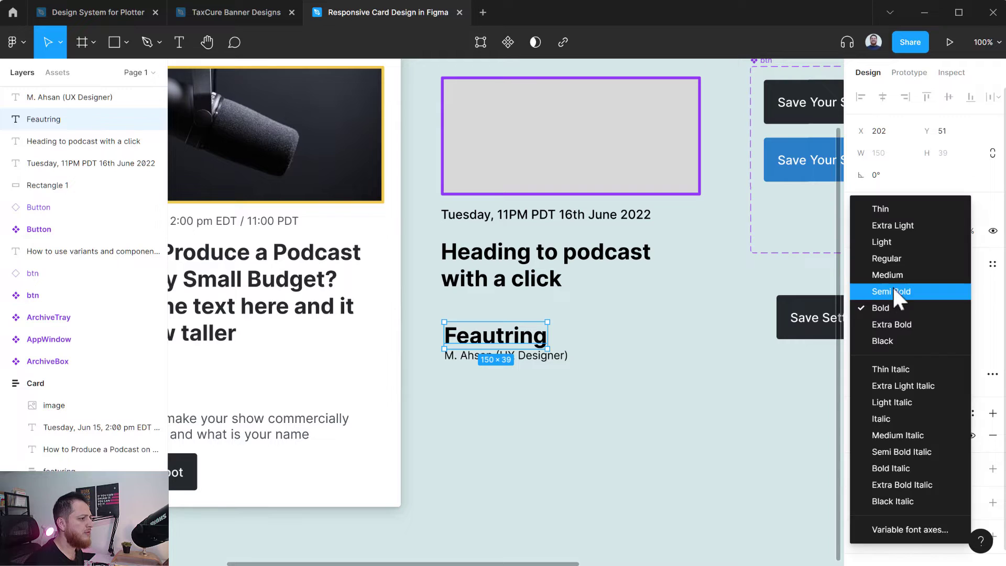
pyautogui.click(892, 275)
pyautogui.click(943, 308)
pyautogui.write('18')
pyautogui.press('Return')
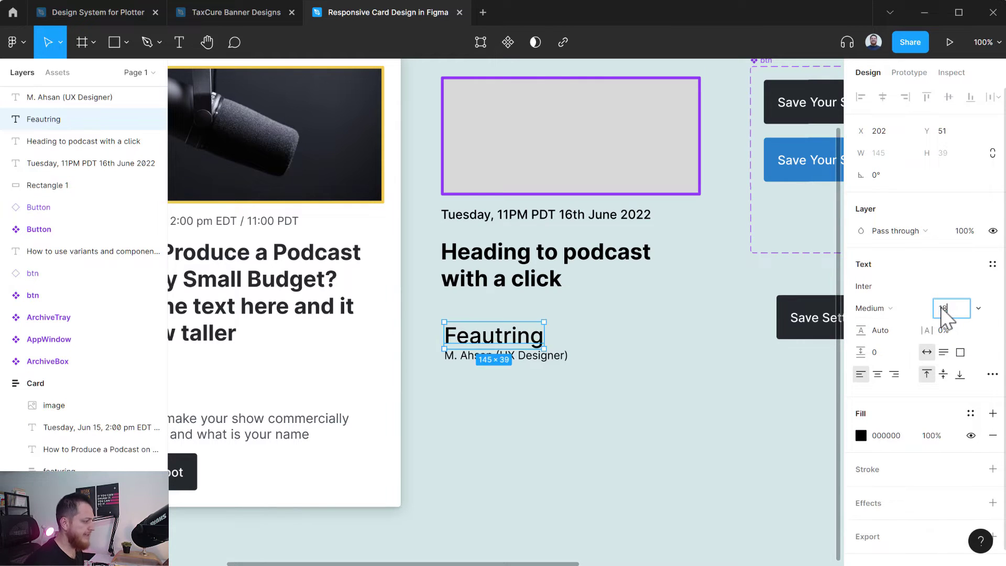
# Give Feautring a grey 465058 fill and nudge it and the speaker line together
pyautogui.click(474, 355)
pyautogui.click(471, 336)
pyautogui.moveTo(474, 346); pyautogui.dragTo(475, 351)
pyautogui.click(861, 436)
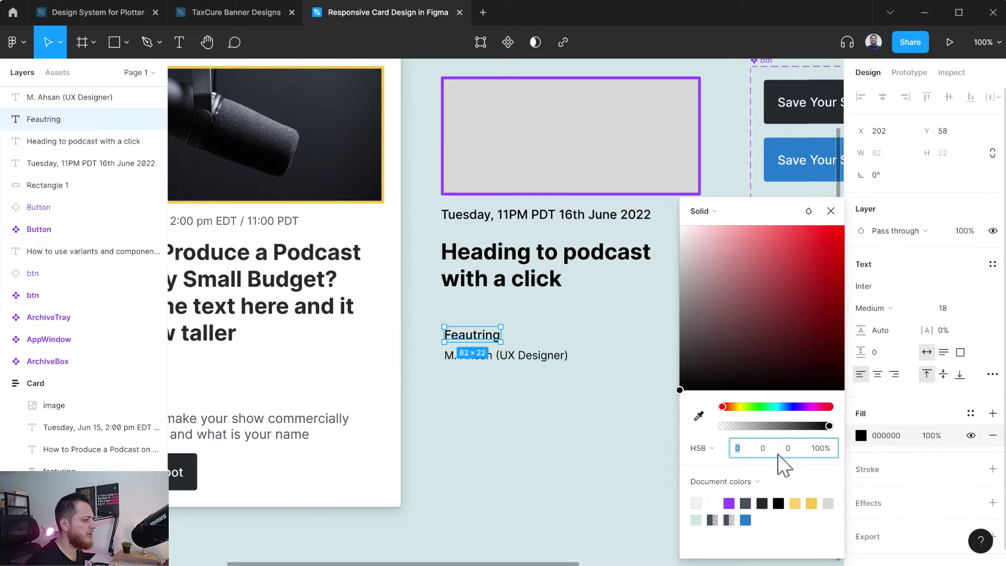
pyautogui.click(745, 504)
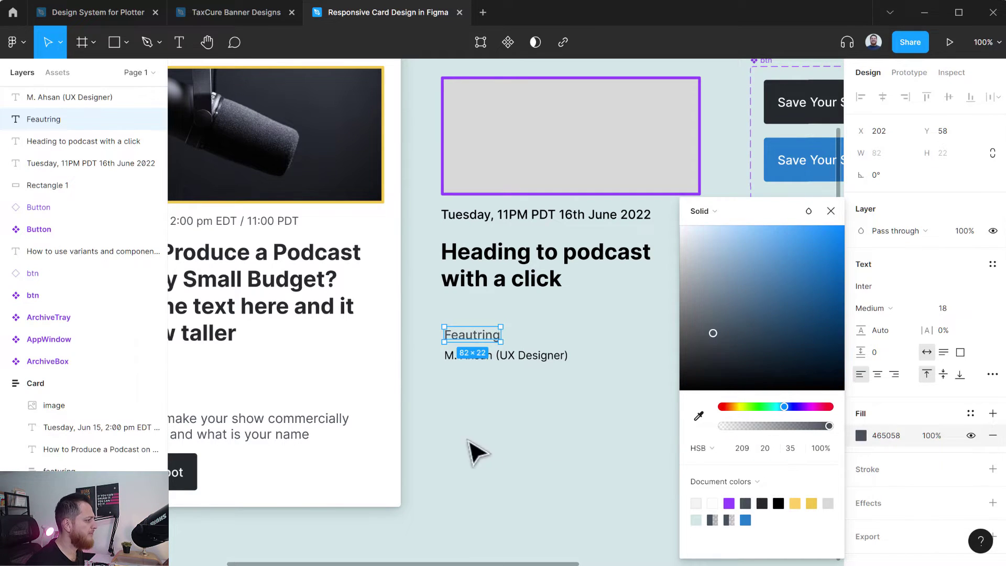
pyautogui.click(468, 409)
pyautogui.click(473, 359)
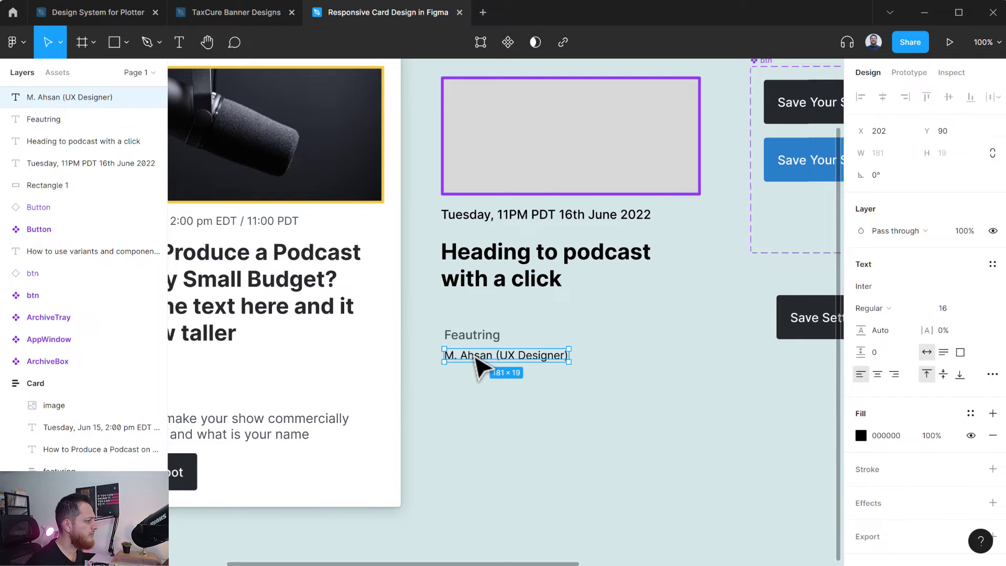
pyautogui.moveTo(476, 358); pyautogui.dragTo(476, 357)
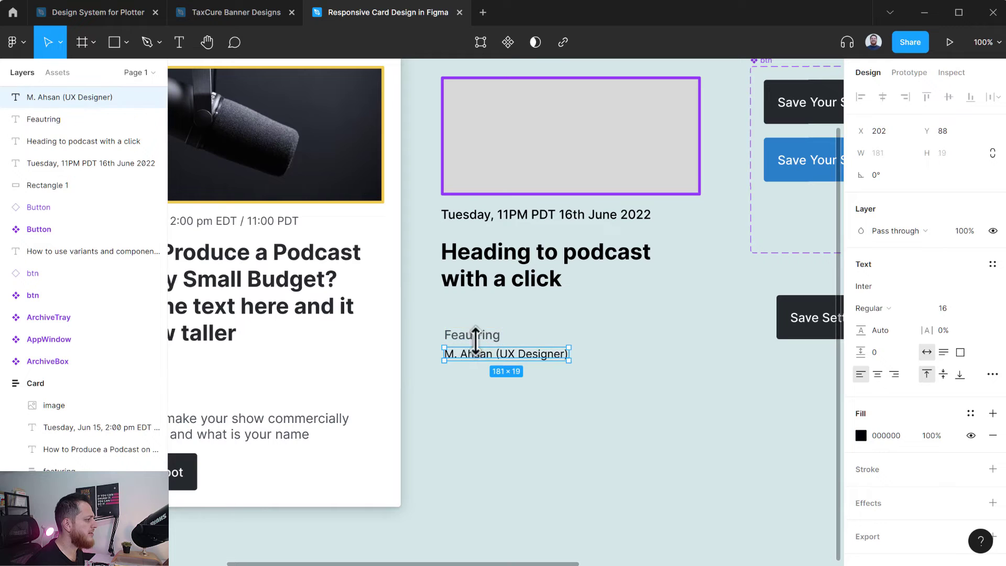
pyautogui.click(481, 338)
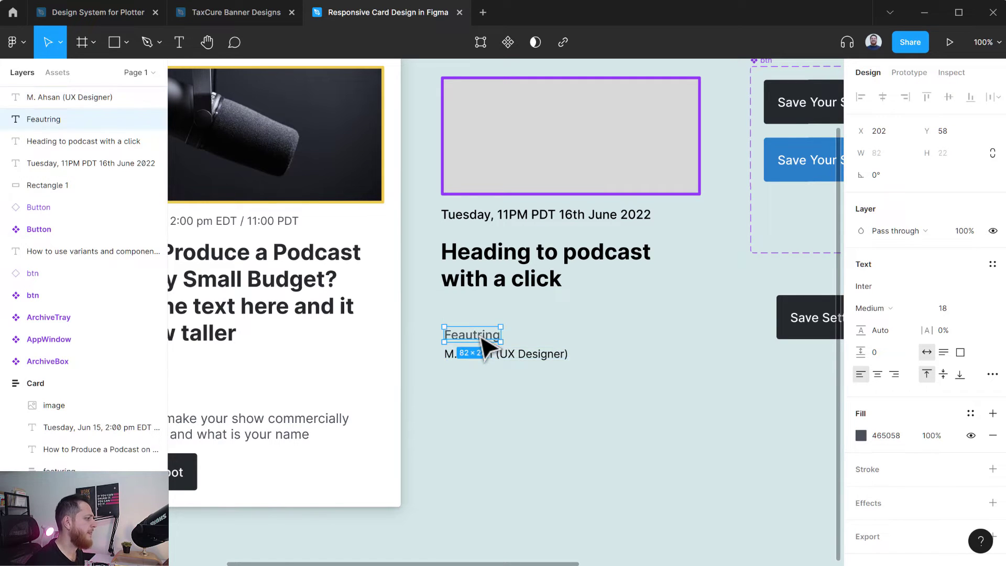
# Move the Feautring and speaker lines up under the heading, then align the heading text middle
pyautogui.keyDown('shift'); pyautogui.click(478, 357); pyautogui.keyUp('shift')
pyautogui.moveTo(478, 348); pyautogui.dragTo(471, 292)
pyautogui.click(476, 287)
pyautogui.doubleClick(476, 287)
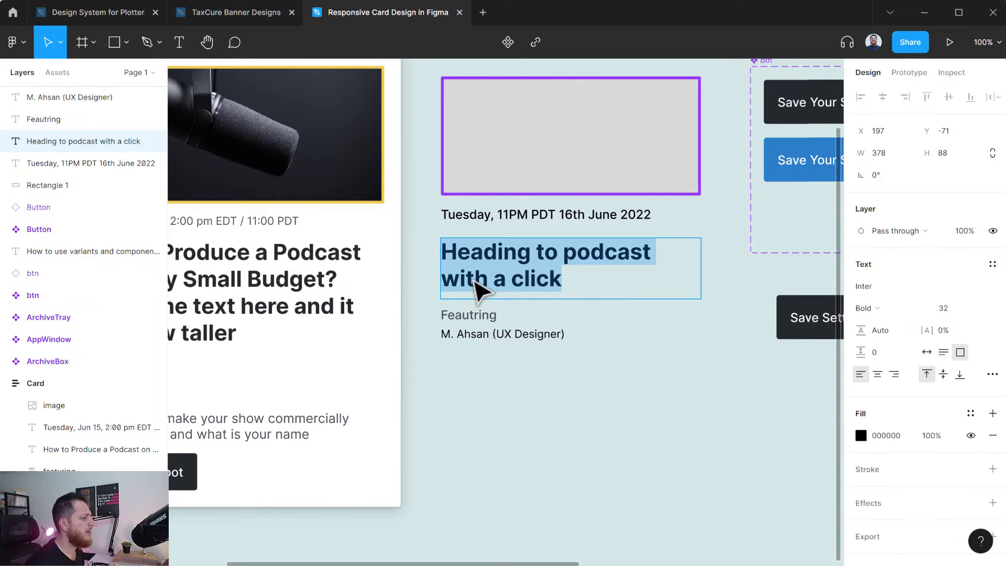
pyautogui.click(577, 277)
pyautogui.press('Escape')
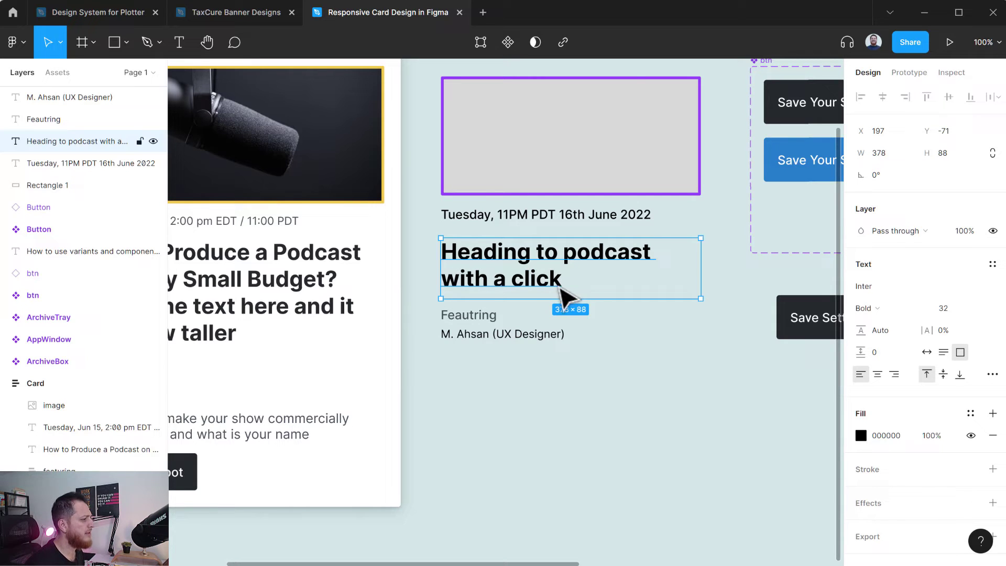
pyautogui.click(944, 374)
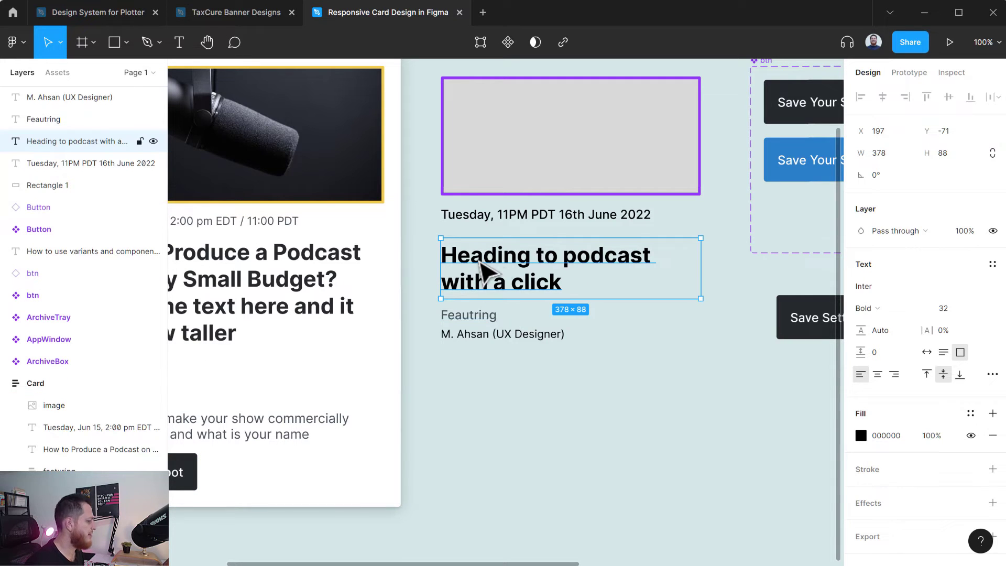
pyautogui.click(943, 374)
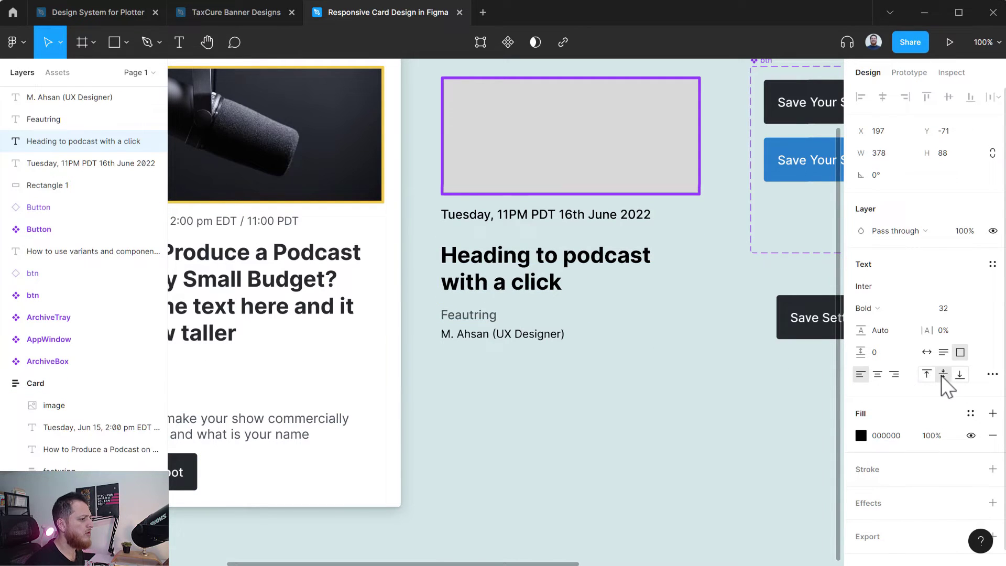
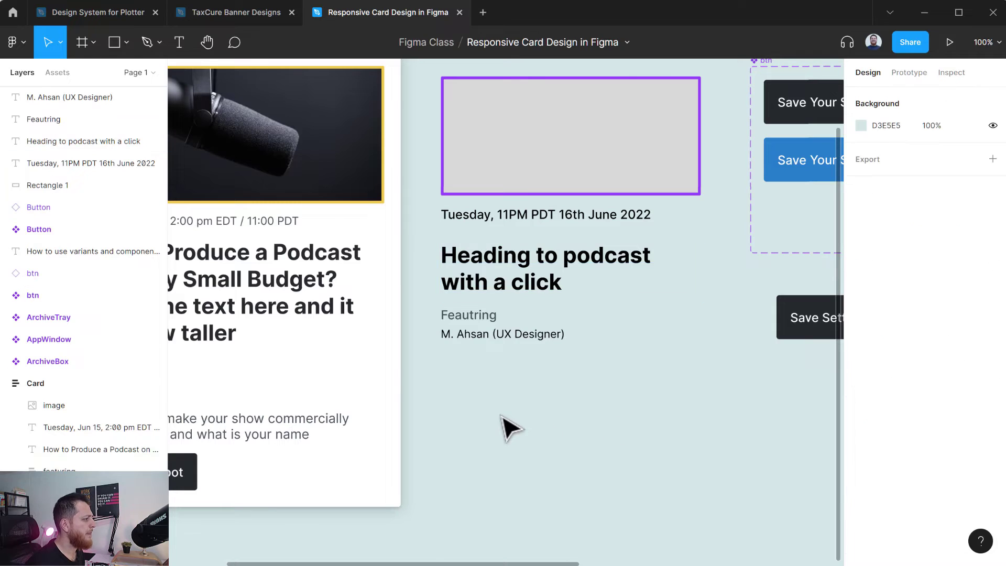
# Nudge the Feautring text and author line down slightly
pyautogui.click(471, 319)
pyautogui.keyDown('shift'); pyautogui.click(475, 336); pyautogui.keyUp('shift')
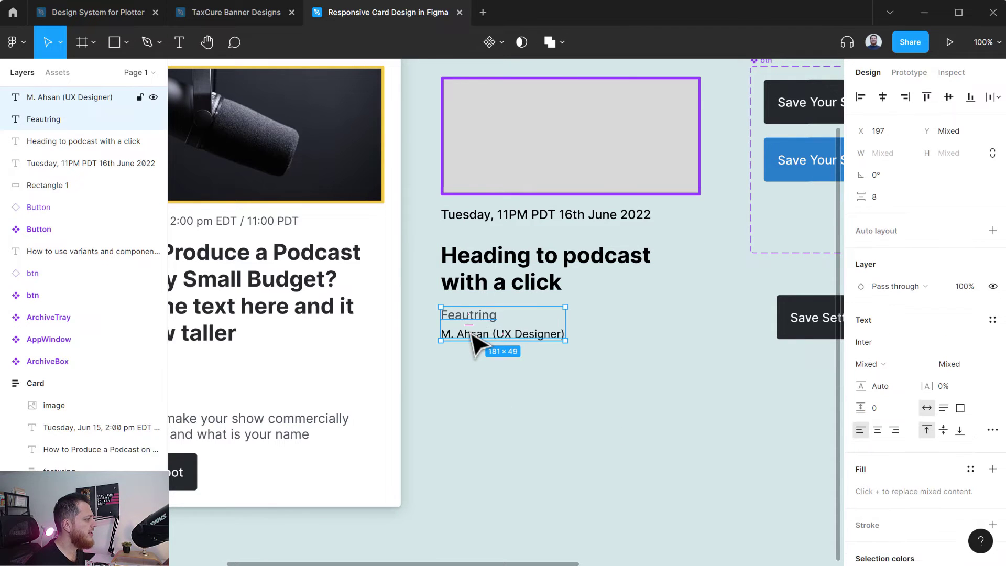
pyautogui.hotkey('shift', 'Down')
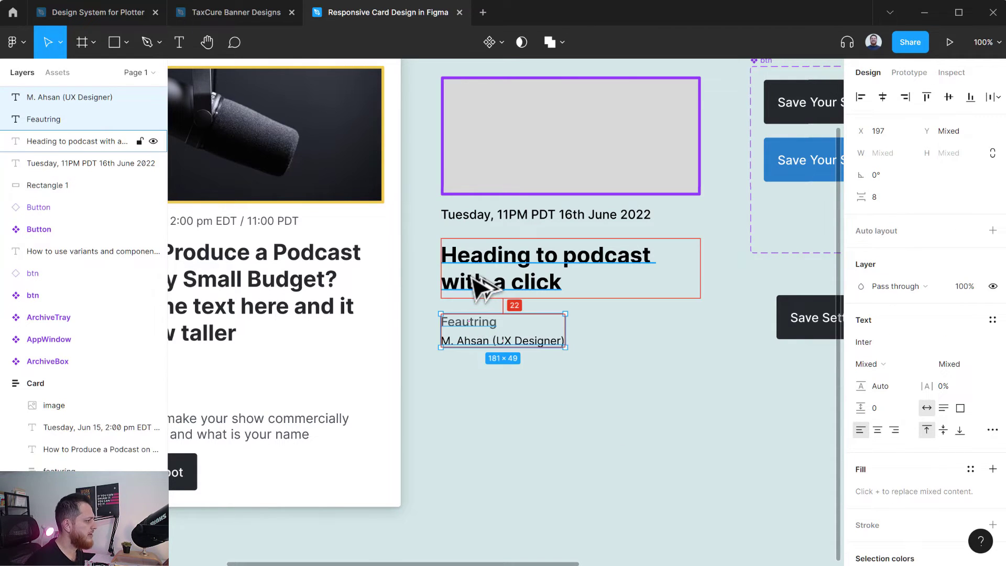
pyautogui.press('Down')
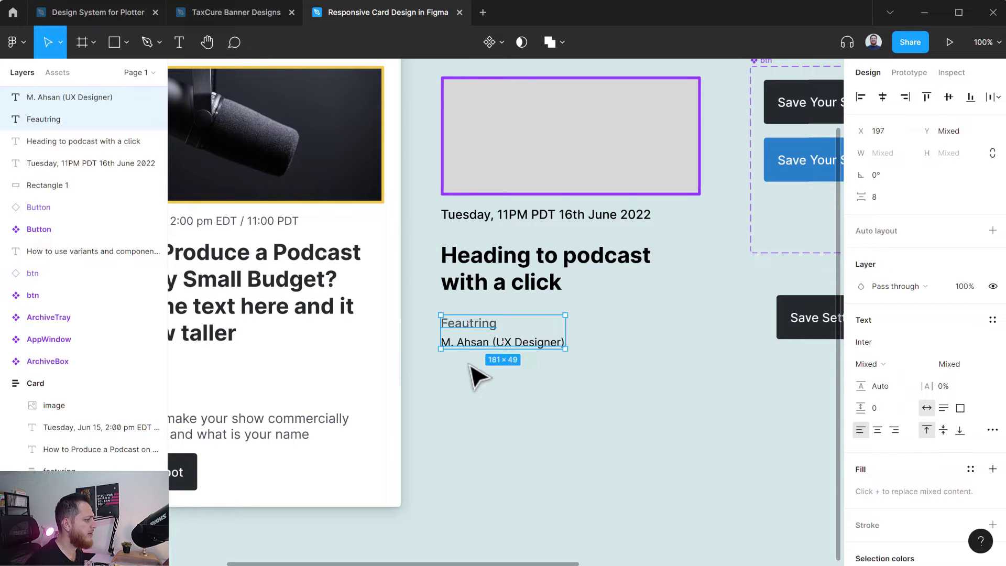
pyautogui.click(477, 376)
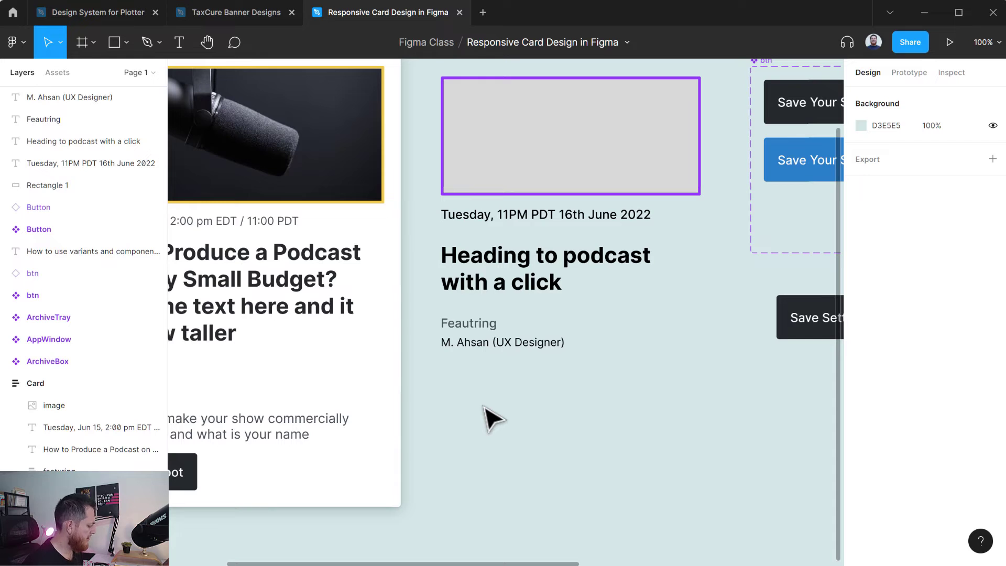
# Add a 'Submit Button' text below the author line and wrap it in auto layout
pyautogui.press('t')
pyautogui.click(450, 399)
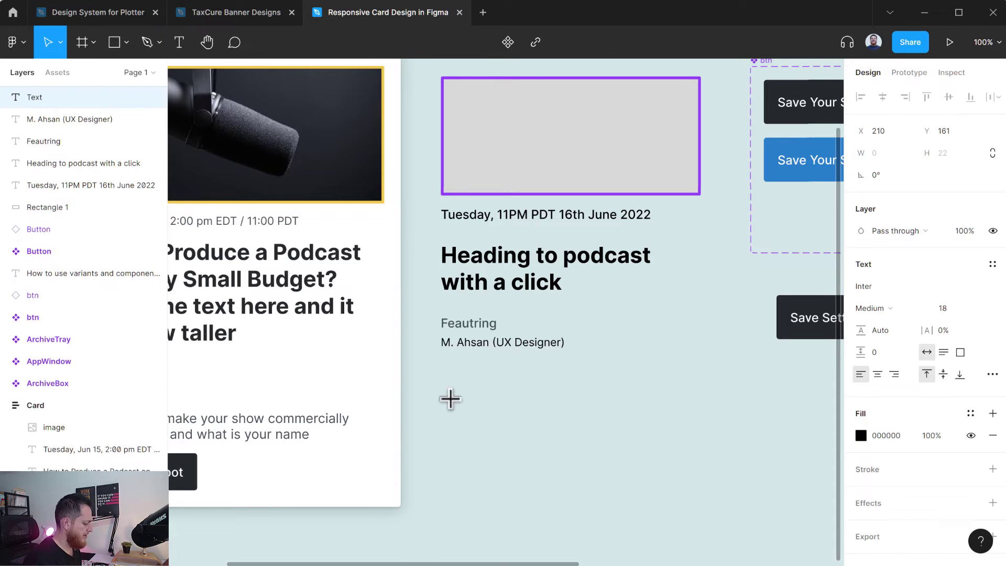
pyautogui.write('Submit Button')
pyautogui.press('Escape')
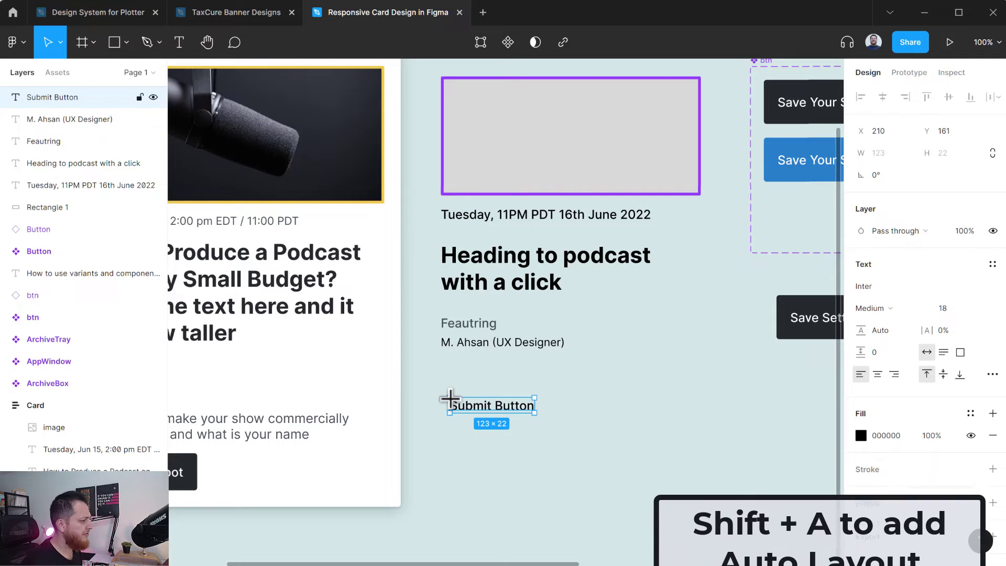
pyautogui.hotkey('shift', 'a')
# Give the new button frame a yellow document-colour fill
pyautogui.scroll(-3, 943, 493)
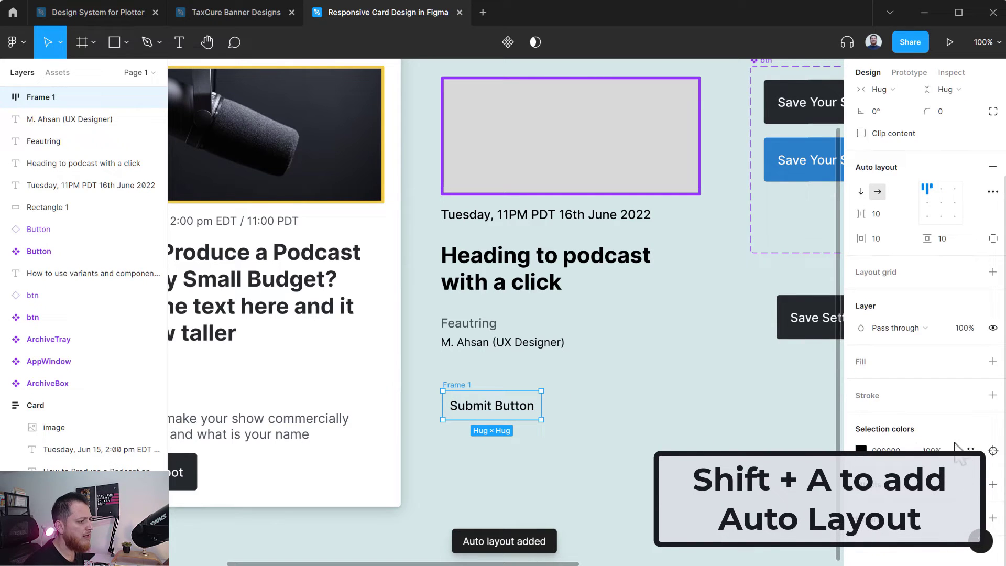
pyautogui.click(993, 361)
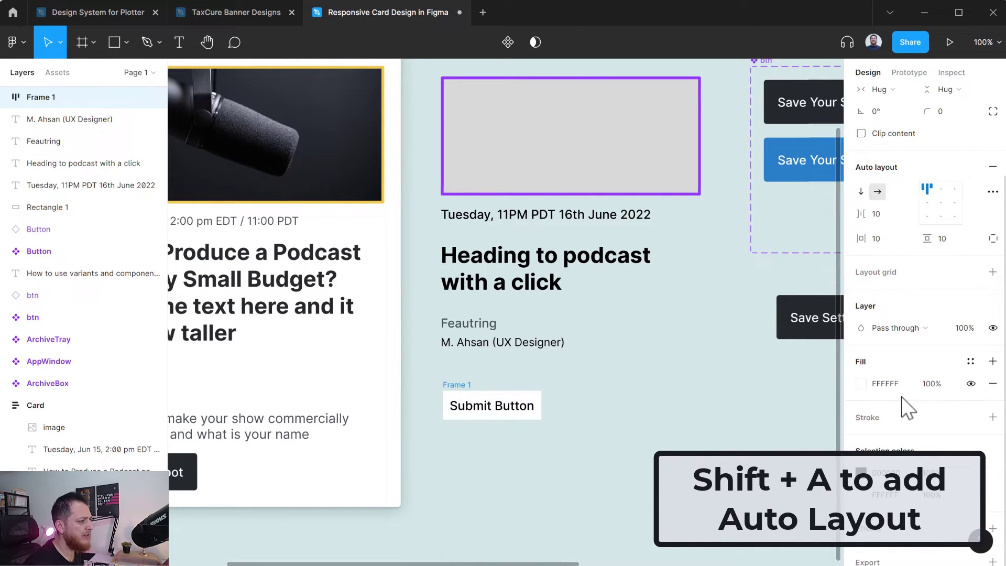
pyautogui.click(861, 384)
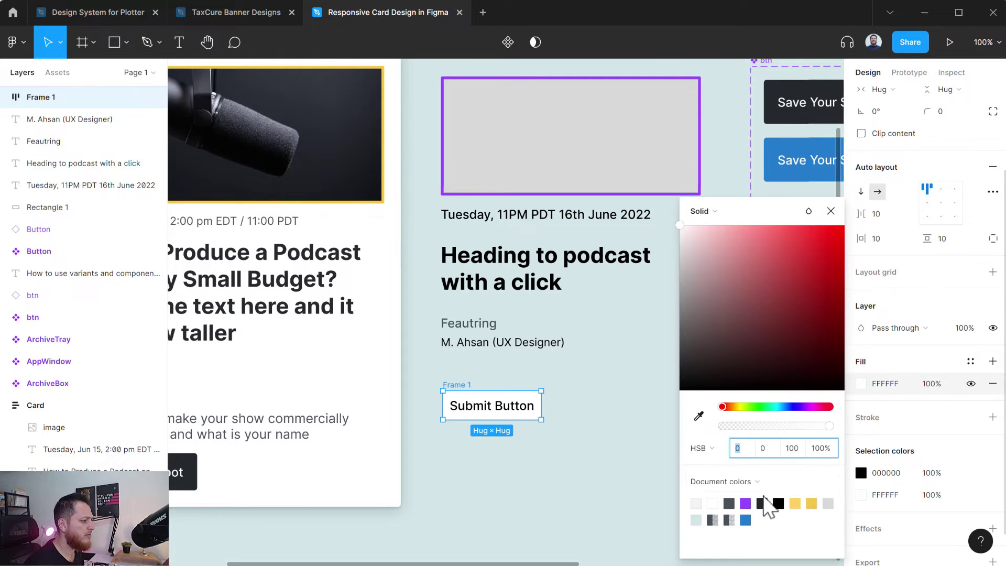
pyautogui.click(702, 519)
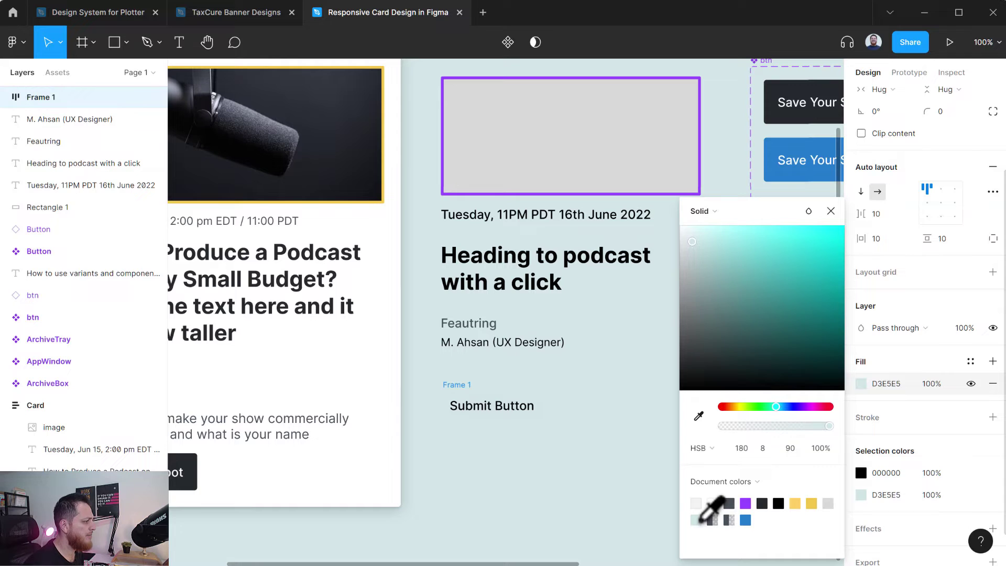
pyautogui.click(808, 502)
pyautogui.click(588, 491)
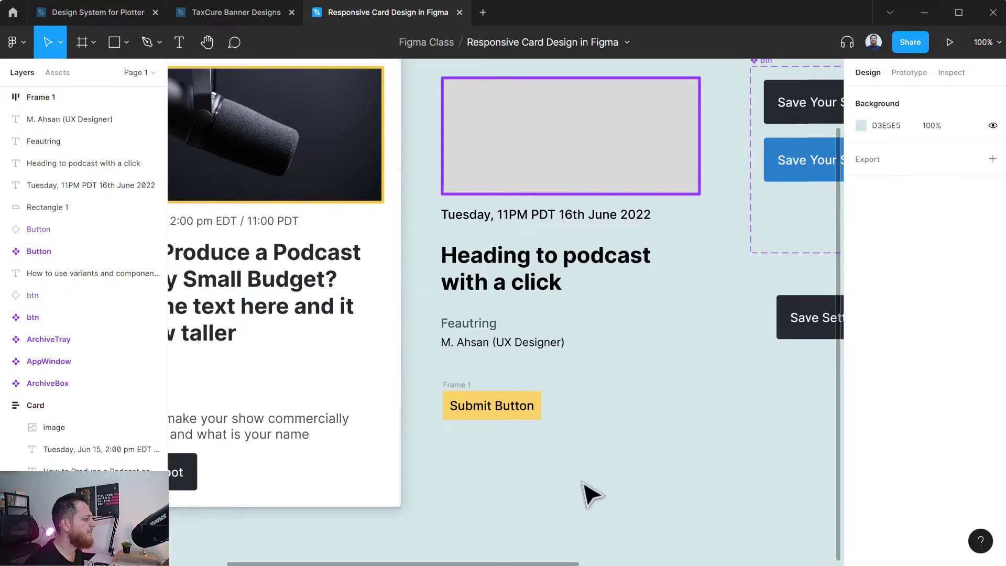
pyautogui.doubleClick(530, 414)
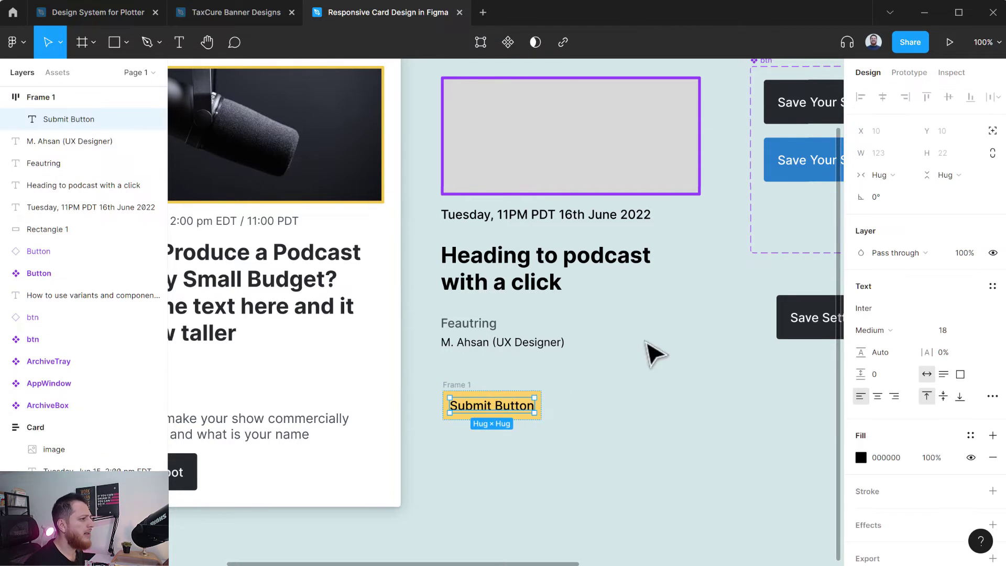
# Give the button an 8 corner radius, 16 horizontal and 14 vertical padding
pyautogui.click(454, 387)
pyautogui.click(944, 222)
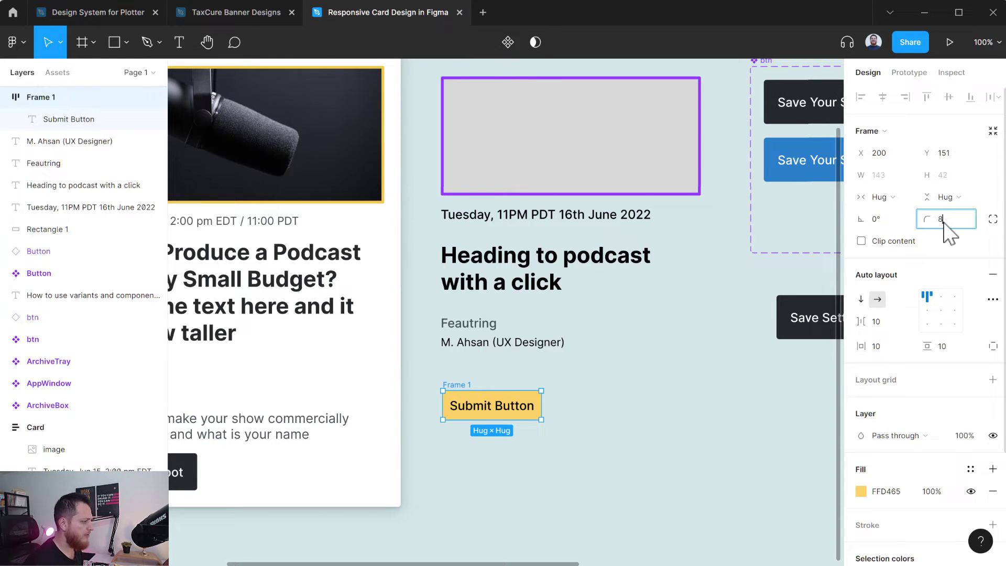
pyautogui.press('Return')
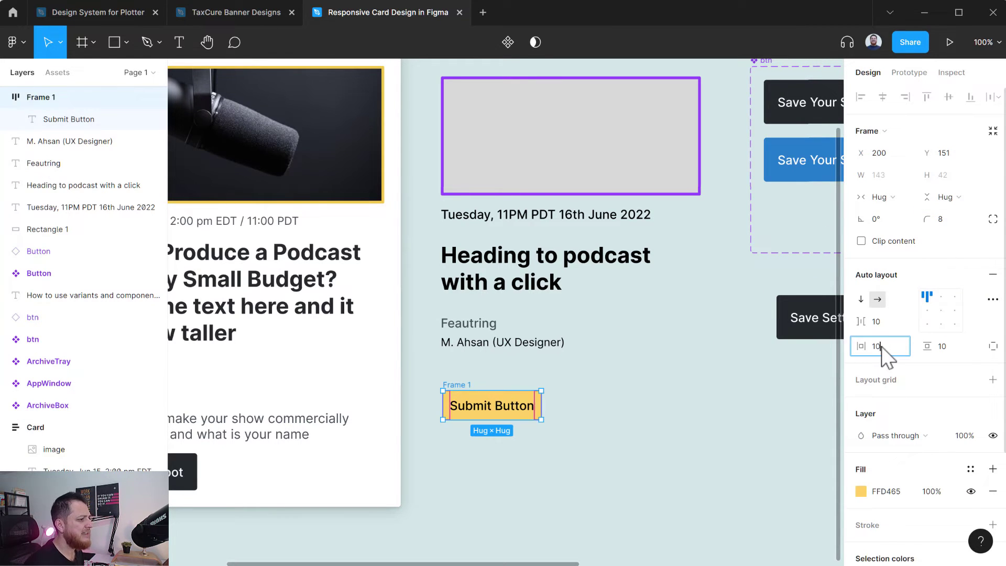
pyautogui.click(882, 347)
pyautogui.write('16')
pyautogui.press('Return')
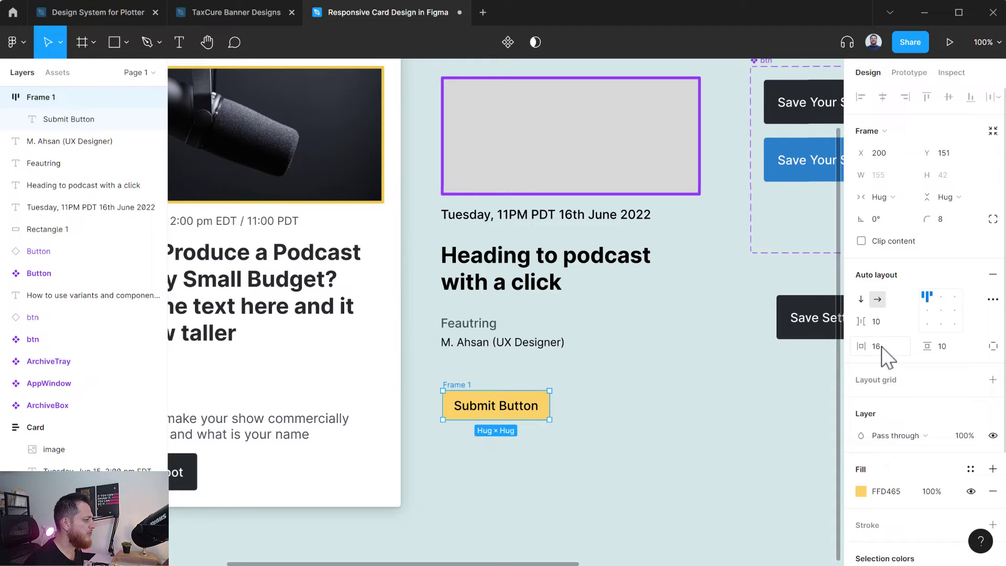
pyautogui.click(955, 357)
pyautogui.write('14')
pyautogui.press('Return')
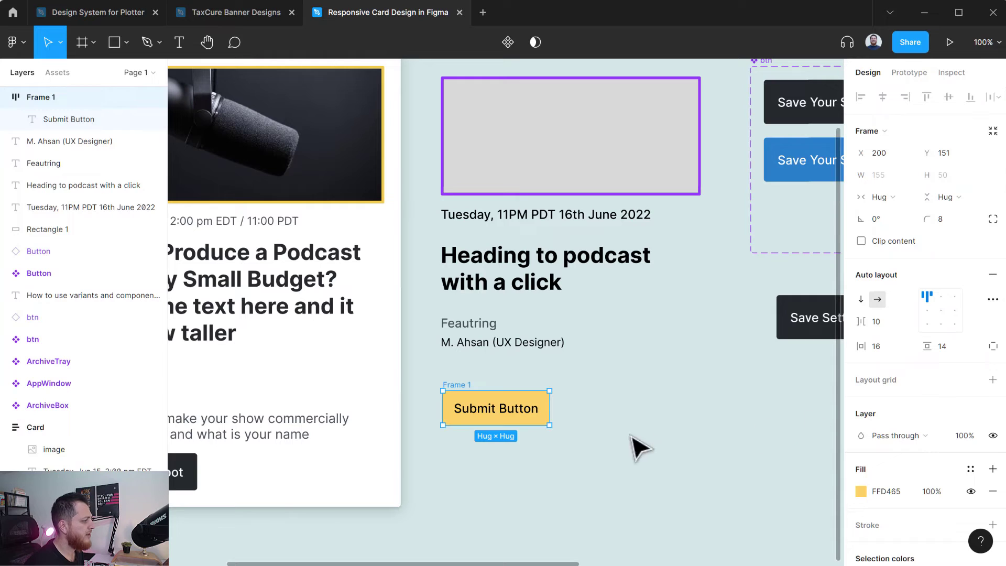
# Name the button frame 'btn' and nudge it up toward the author line
pyautogui.moveTo(530, 420); pyautogui.dragTo(530, 424)
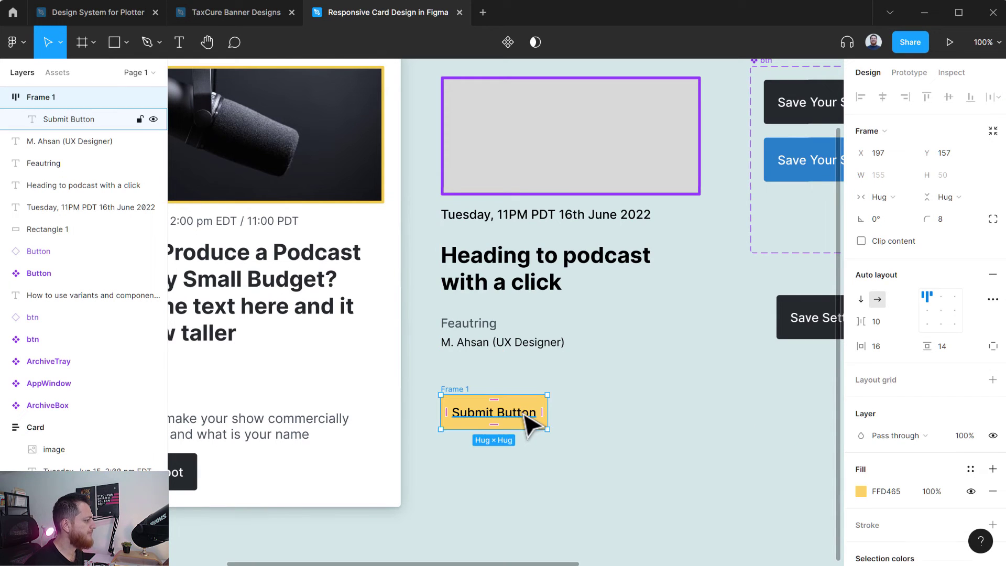
pyautogui.doubleClick(464, 389)
pyautogui.write('bu')
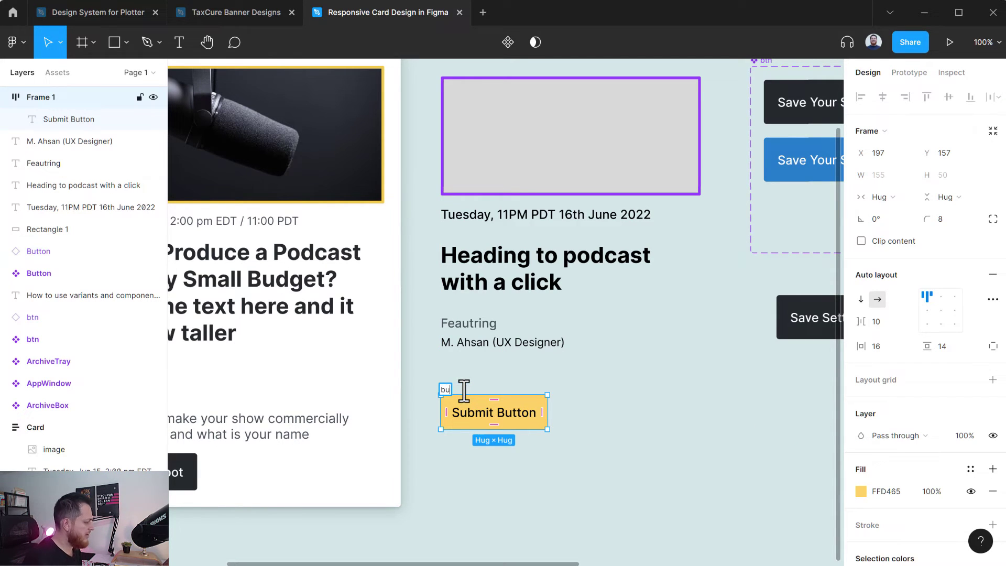
pyautogui.write('n')
pyautogui.press('Return')
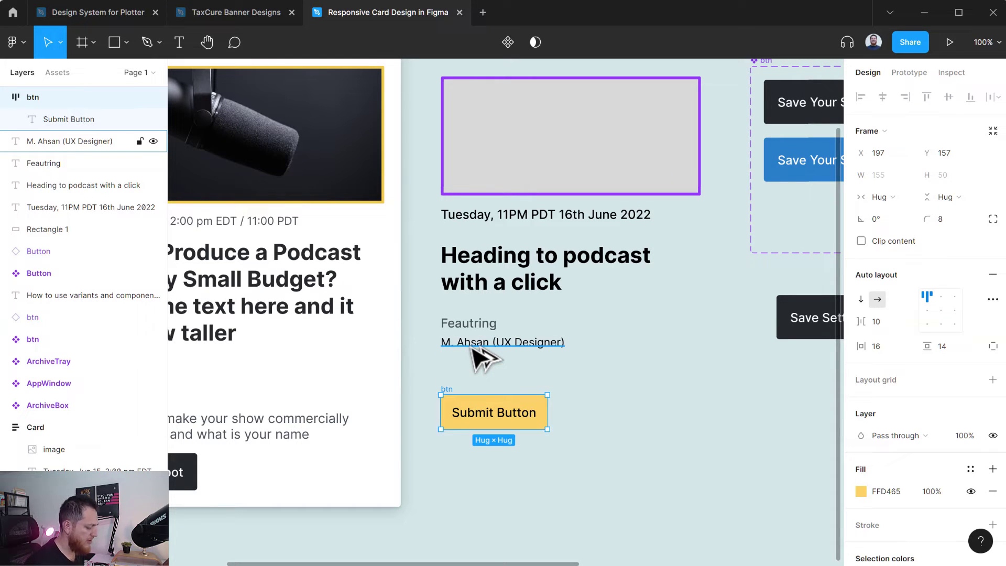
pyautogui.hotkey('shift', 'Up')
pyautogui.press('Up')
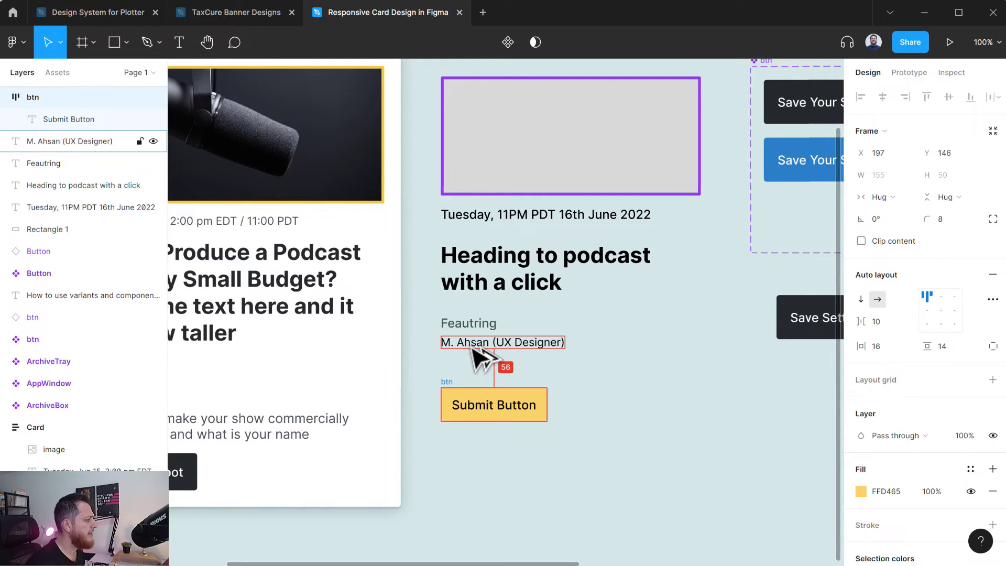
pyautogui.click(512, 479)
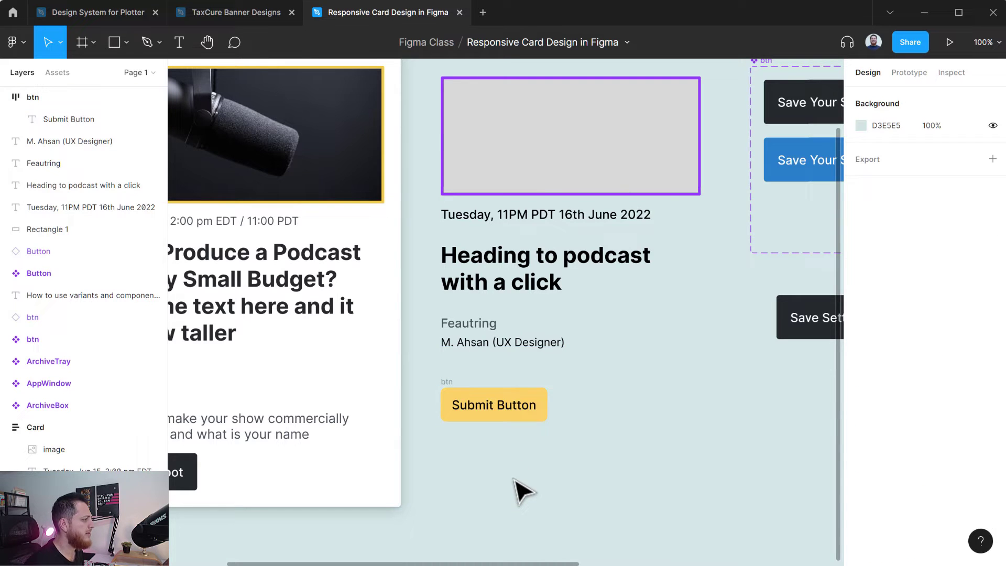
pyautogui.scroll(3, 523, 491)
# Stack all card elements in a vertical auto layout with 16 spacing
pyautogui.moveTo(418, 127); pyautogui.dragTo(718, 518)
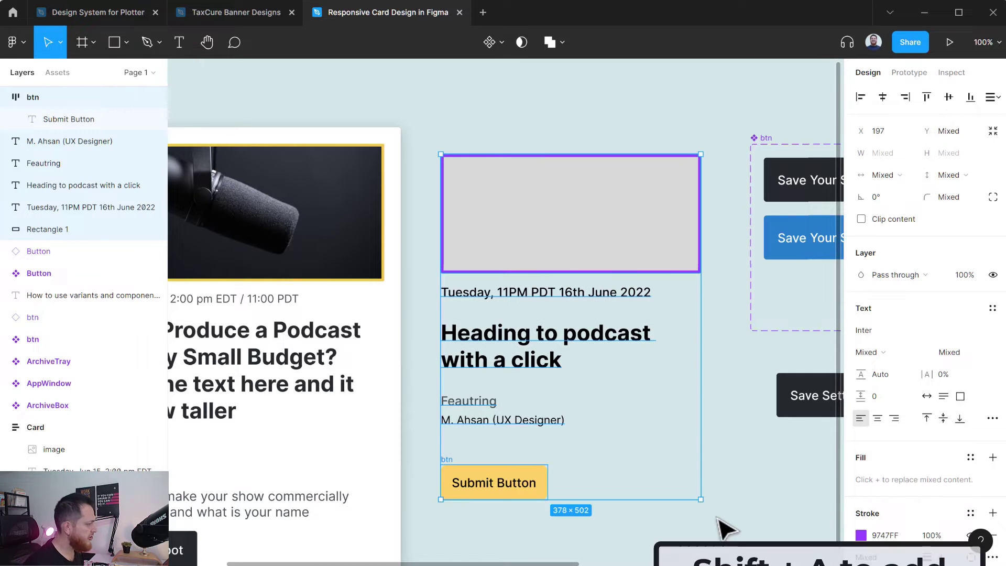
pyautogui.hotkey('shift', 'a')
pyautogui.scroll(-3, 676, 496)
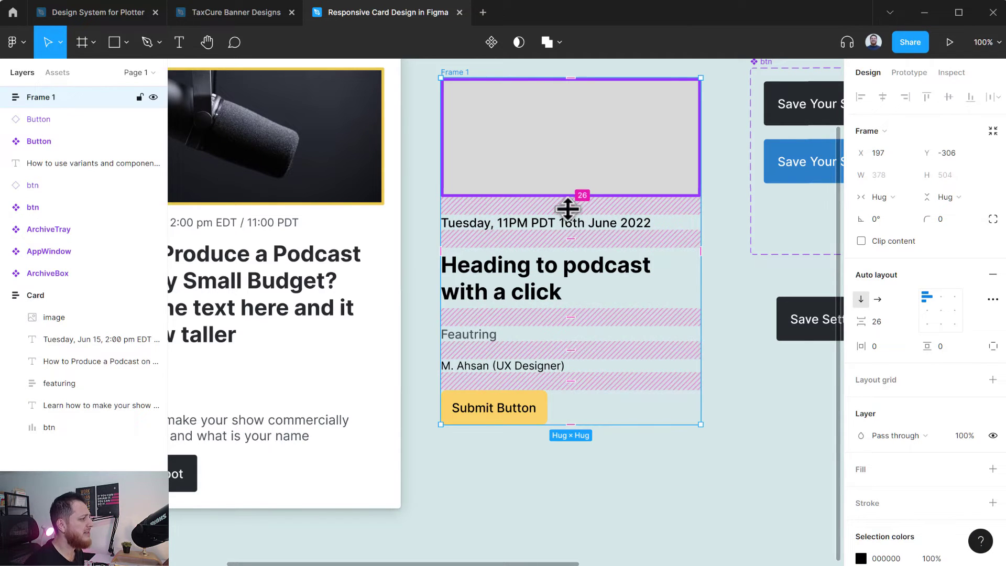
pyautogui.moveTo(570, 203); pyautogui.dragTo(570, 201)
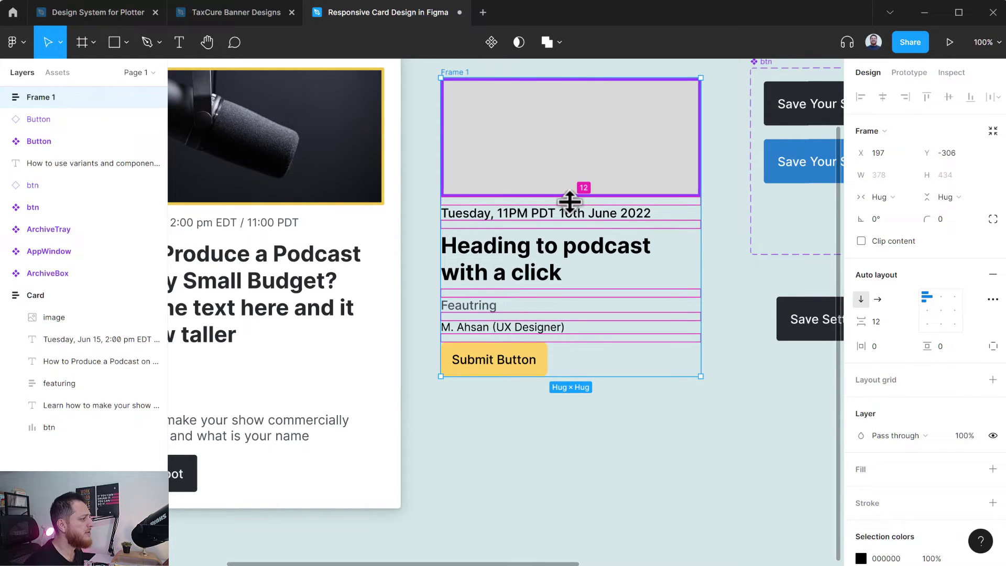
pyautogui.moveTo(570, 201); pyautogui.dragTo(570, 202)
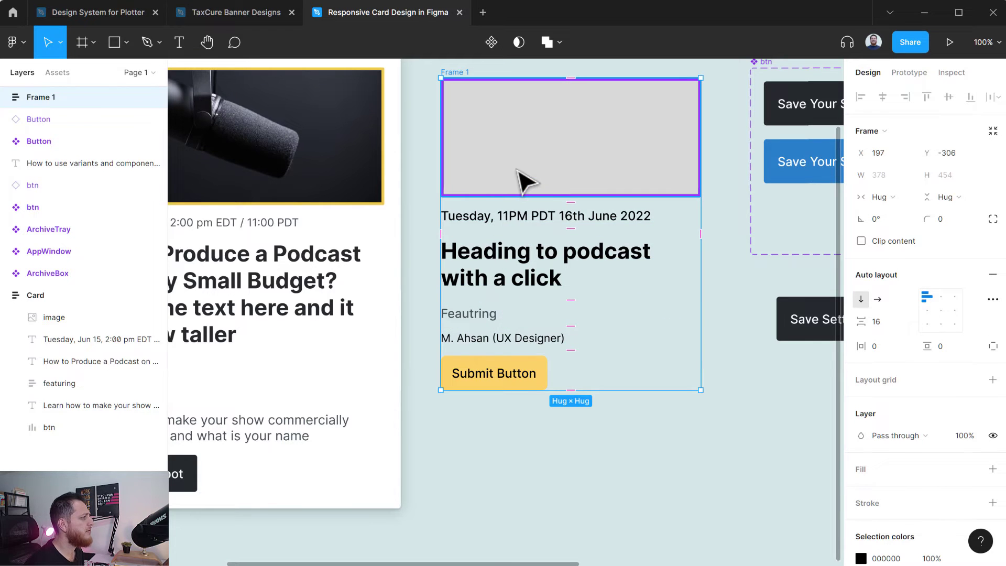
# Set the card's vertical and horizontal padding to 16
pyautogui.click(943, 349)
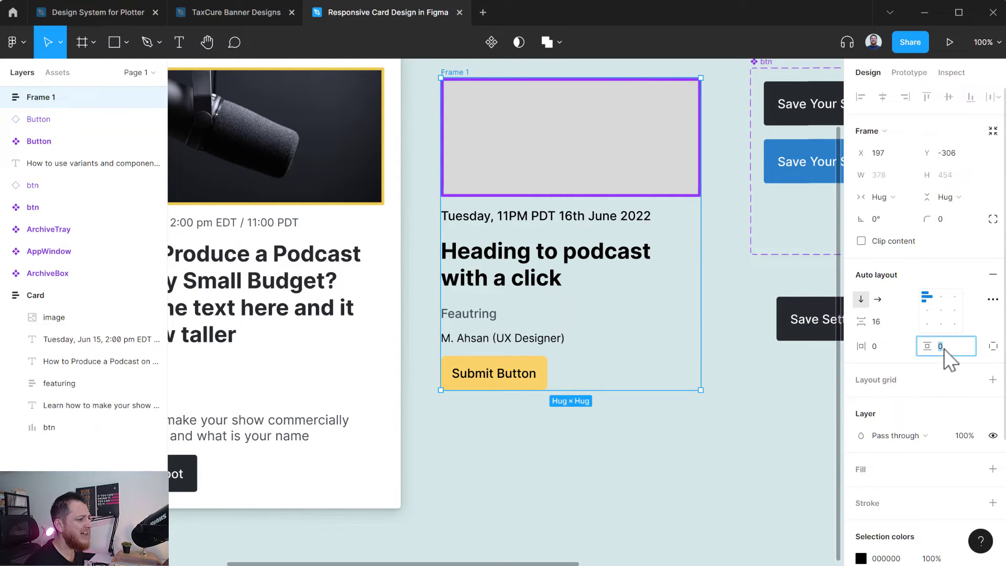
pyautogui.press('Return')
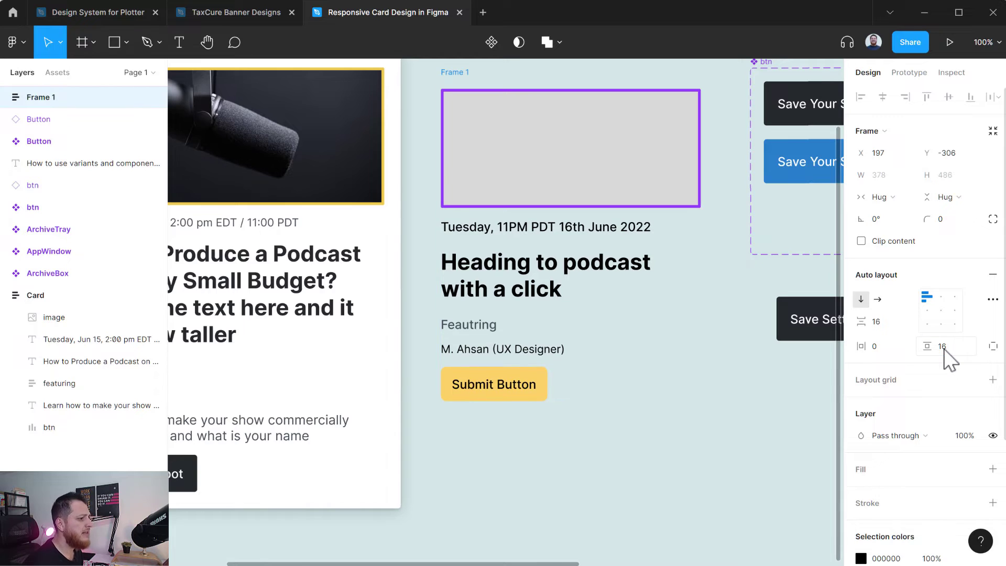
pyautogui.click(878, 347)
pyautogui.write('16')
pyautogui.press('Return')
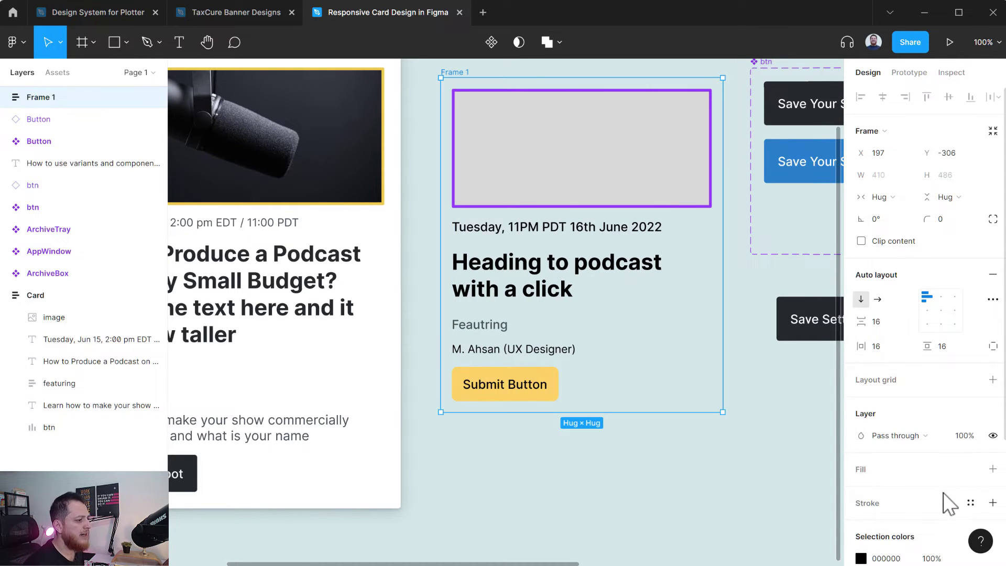
pyautogui.scroll(-2, 975, 450)
# Give the card a white FFFFFF fill and an 8 corner radius
pyautogui.click(991, 418)
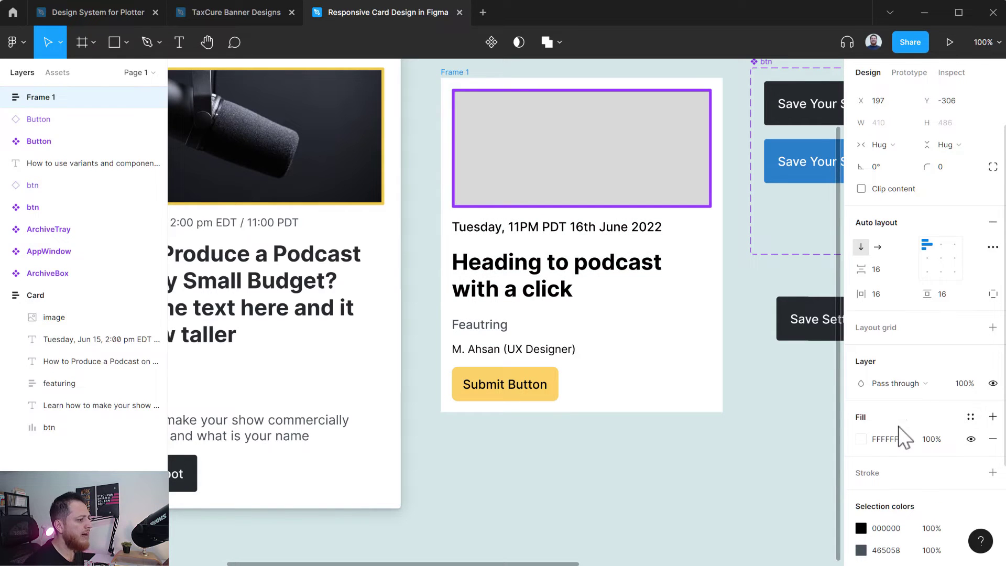
pyautogui.click(947, 168)
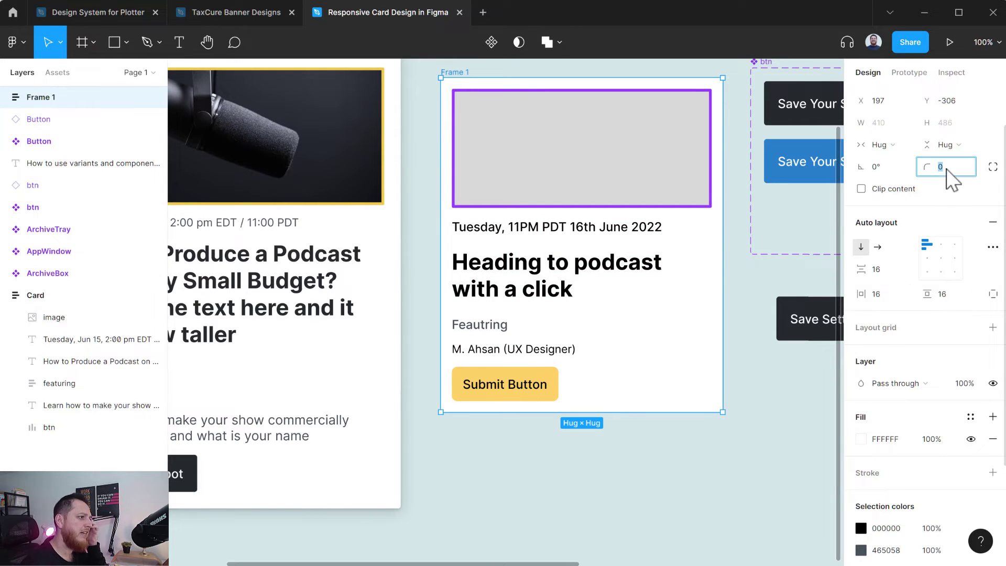
pyautogui.write('8')
pyautogui.press('Return')
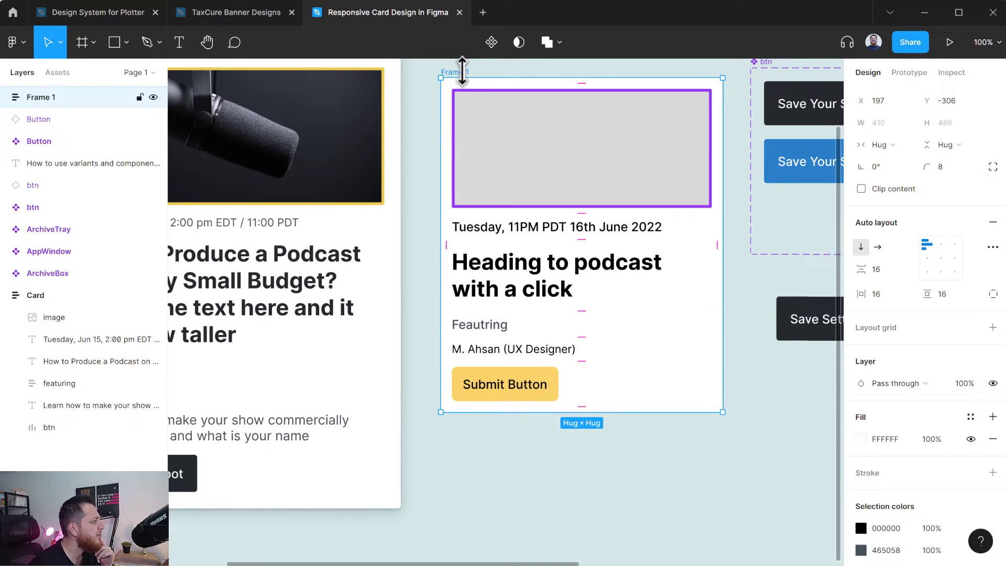
# Switch to per-side padding and set the card's bottom padding to 20
pyautogui.click(993, 294)
pyautogui.click(949, 317)
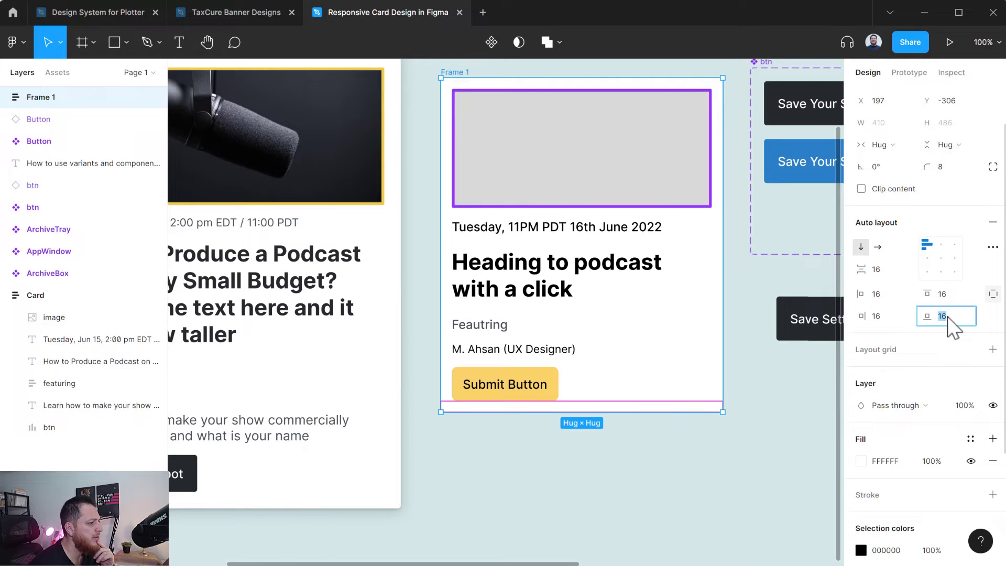
pyautogui.press('Return')
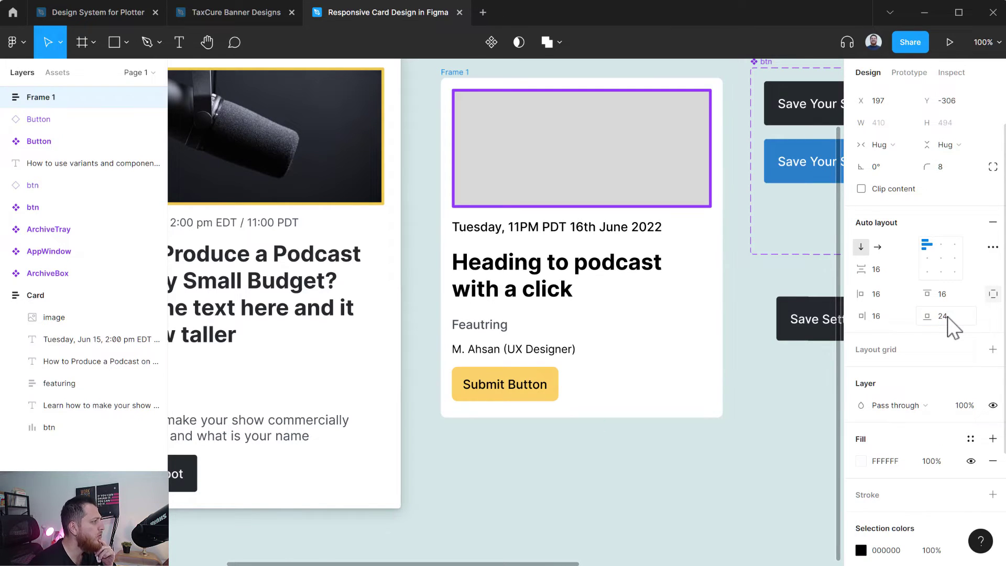
pyautogui.click(947, 317)
pyautogui.write('20')
pyautogui.press('Return')
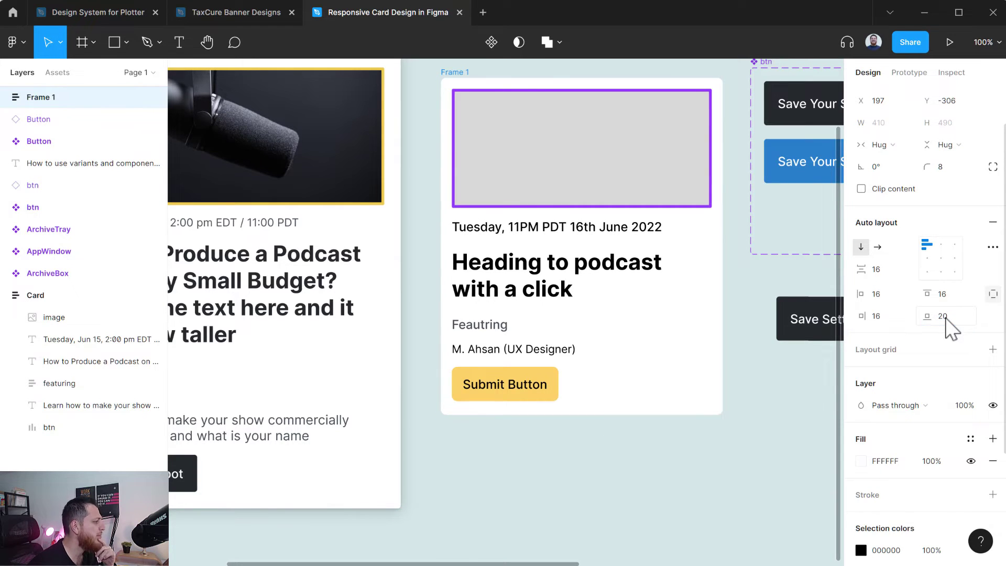
# Select the Feautring text and author line together
pyautogui.click(532, 397)
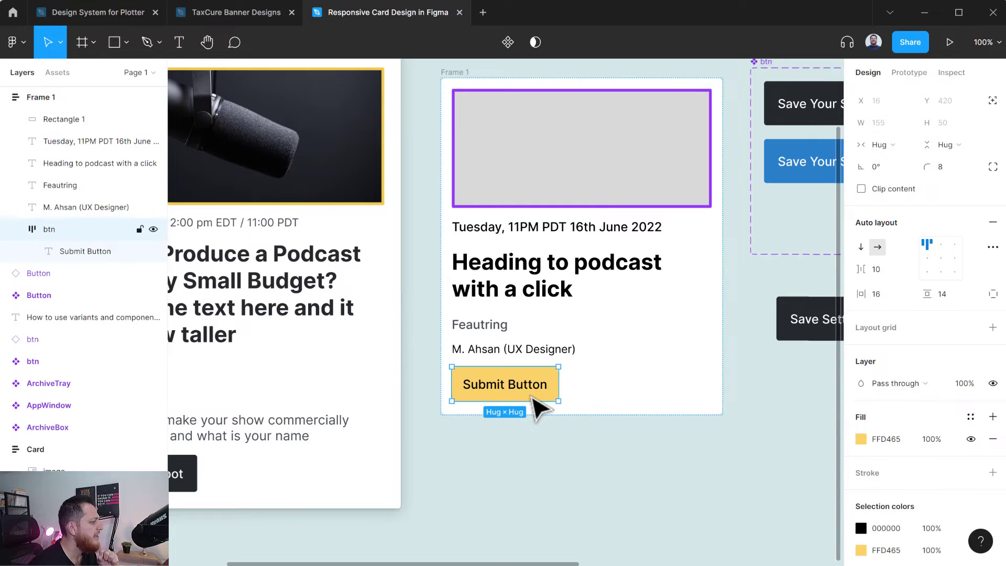
pyautogui.click(521, 353)
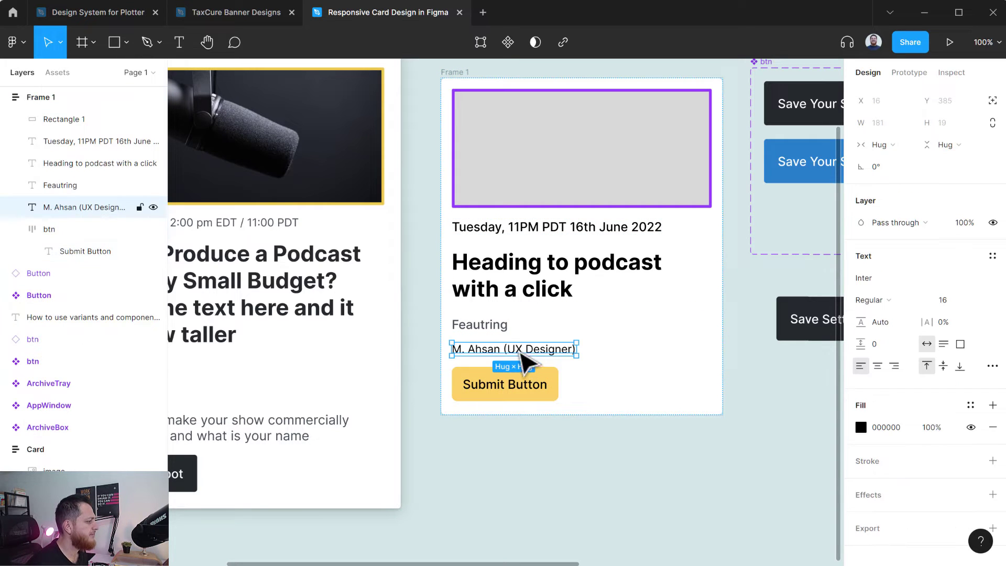
pyautogui.keyDown('shift'); pyautogui.click(487, 330); pyautogui.keyUp('shift')
pyautogui.click(490, 356)
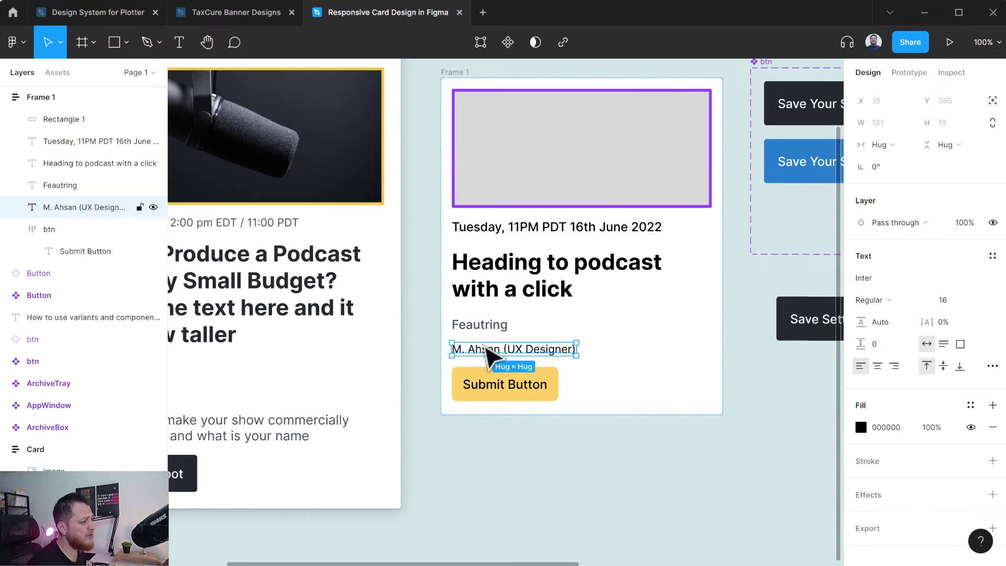
pyautogui.click(456, 81)
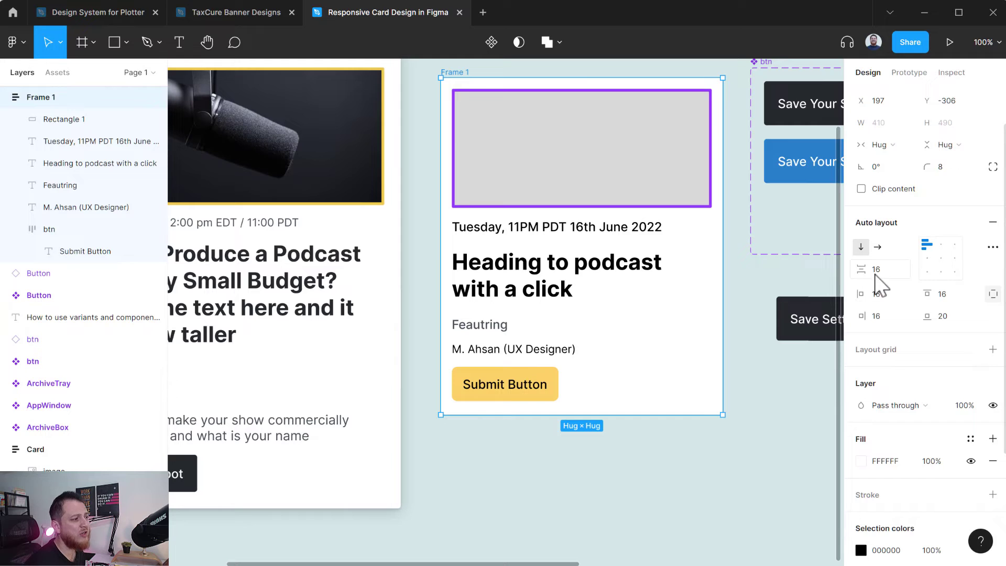
pyautogui.click(495, 326)
pyautogui.keyDown('shift'); pyautogui.click(493, 350); pyautogui.keyUp('shift')
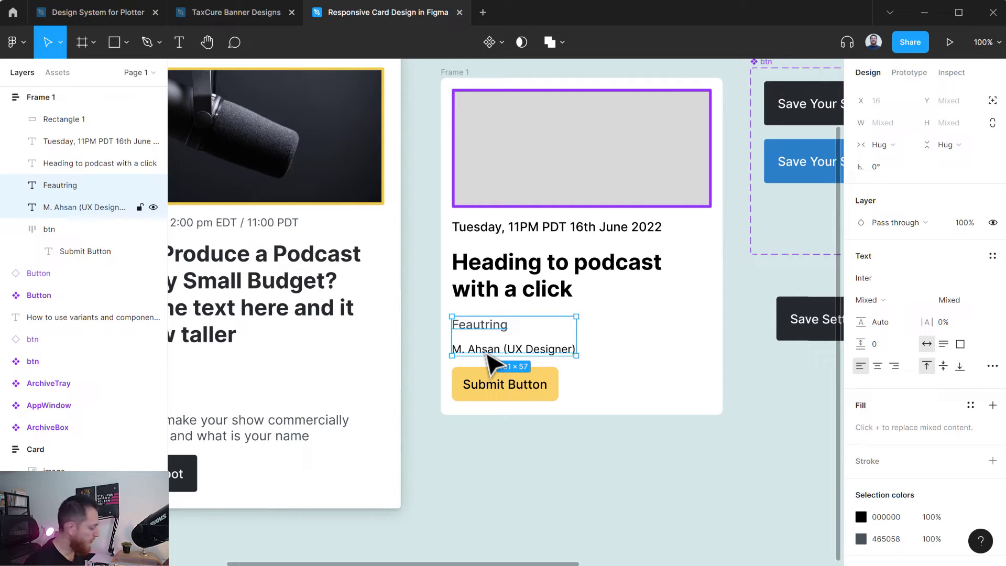
# Wrap both texts in an auto-layout frame named 'featuring Frame' with an 8 gap
pyautogui.hotkey('shift', 'a')
pyautogui.doubleClick(64, 186)
pyautogui.write('featur')
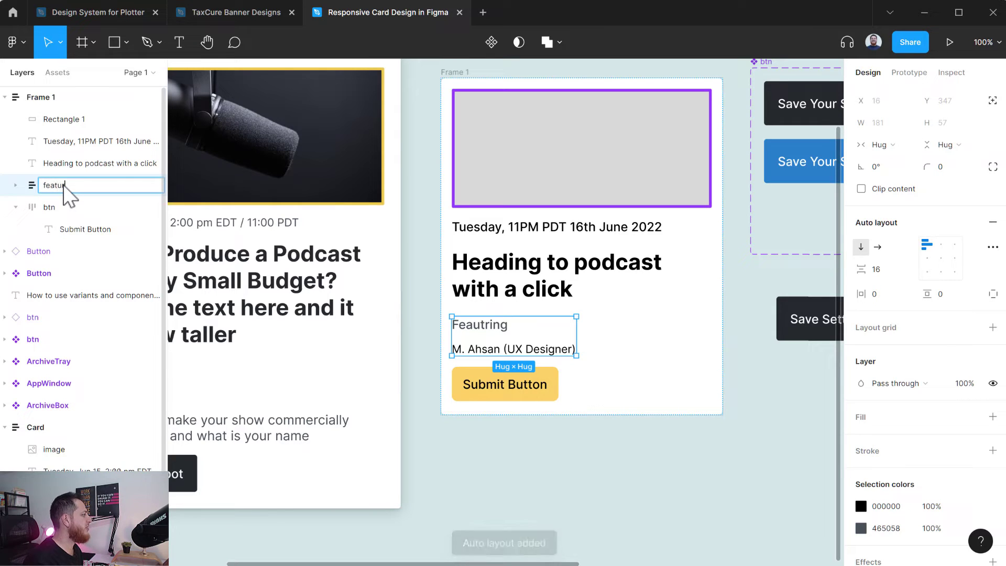
pyautogui.write('ing Frame')
pyautogui.press('Return')
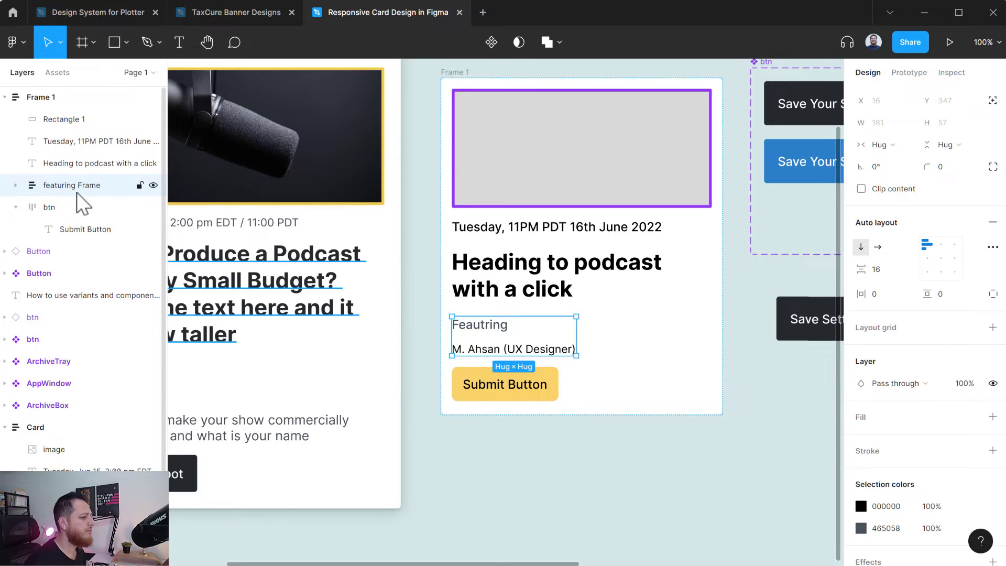
pyautogui.click(883, 273)
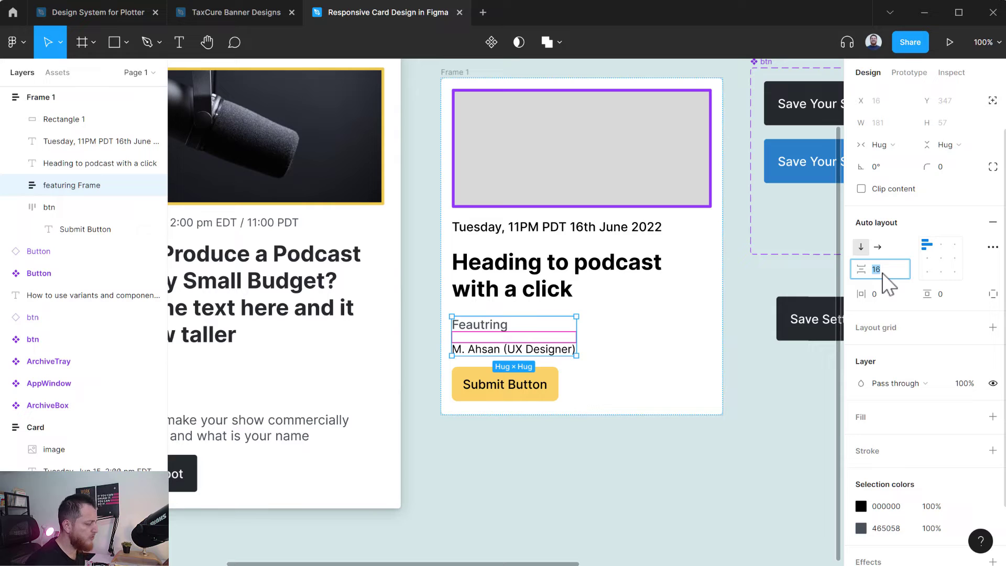
pyautogui.write('8')
pyautogui.press('Return')
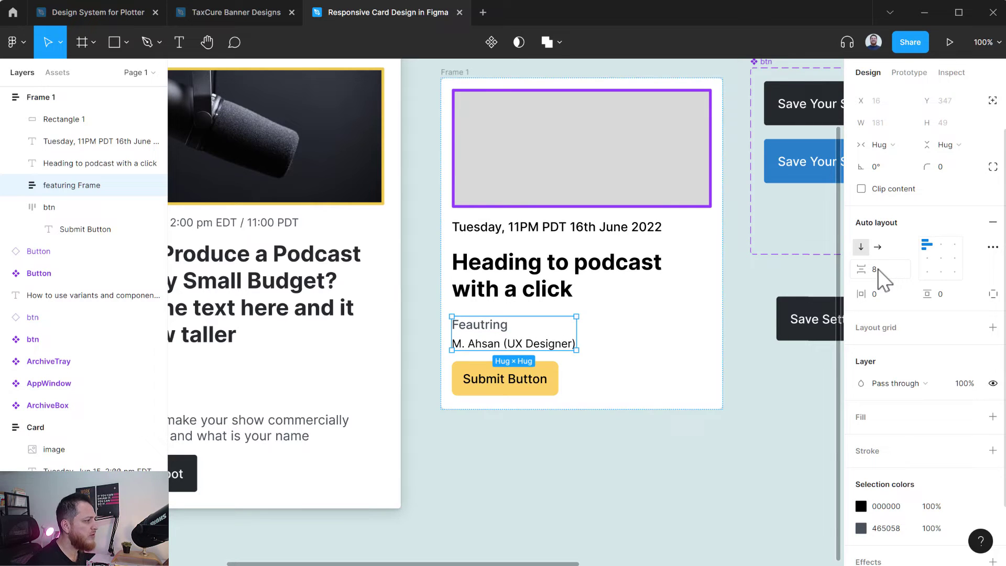
# Give featuring Frame a 16 bottom padding using per-side padding
pyautogui.click(540, 293)
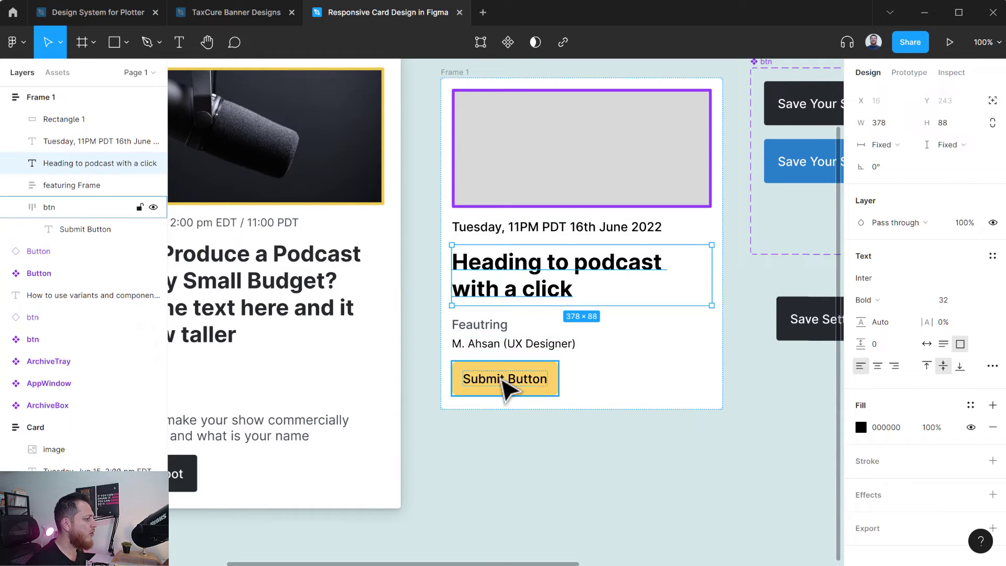
pyautogui.click(498, 350)
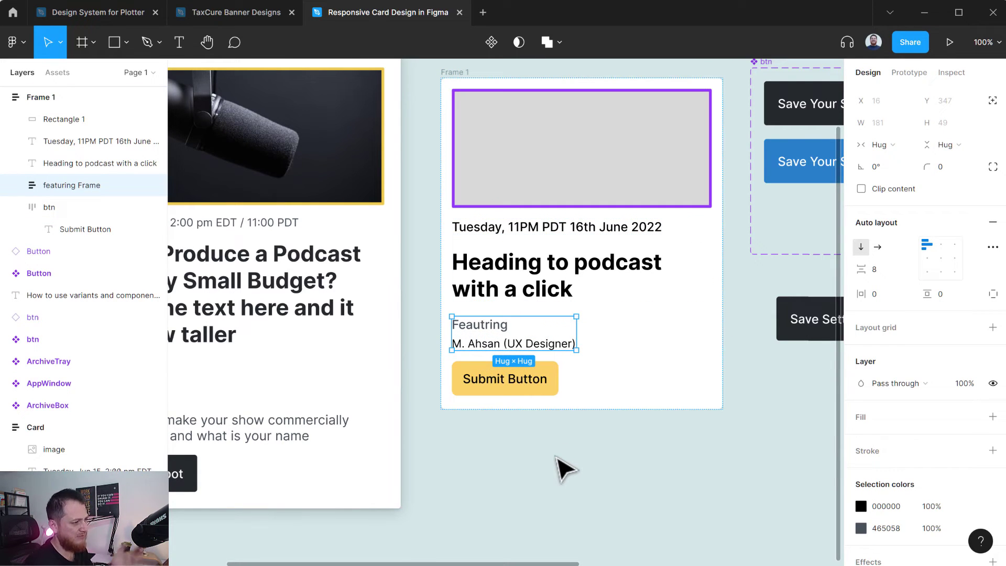
pyautogui.click(945, 298)
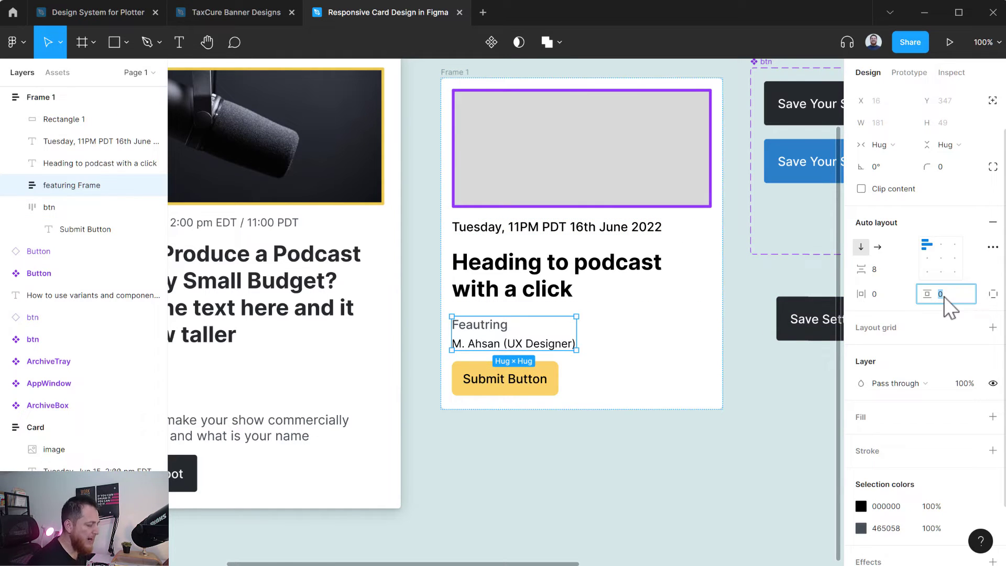
pyautogui.write('16')
pyautogui.press('Return')
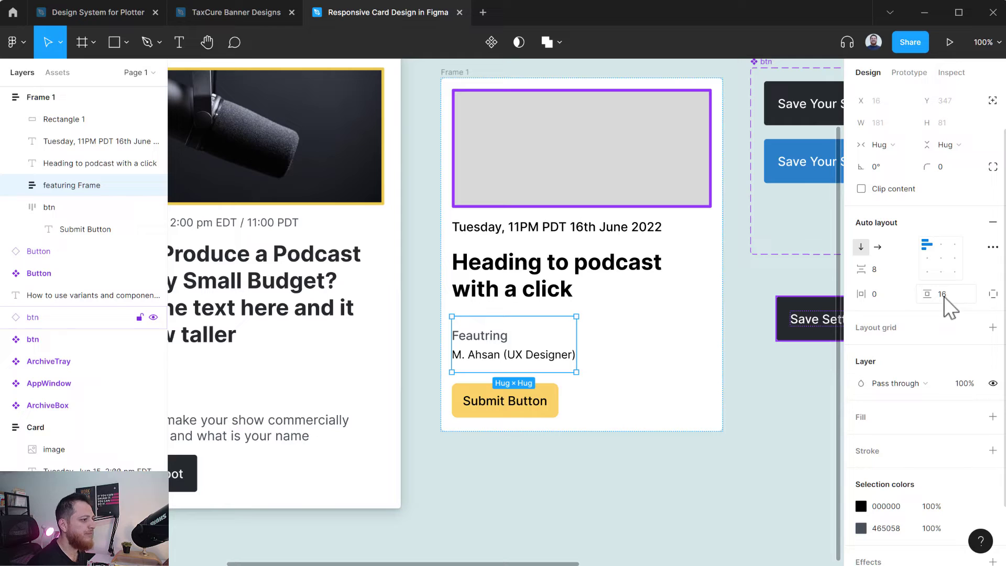
pyautogui.hotkey('ctrl', 'z')
pyautogui.click(993, 293)
pyautogui.click(942, 317)
pyautogui.write('16')
pyautogui.press('Return')
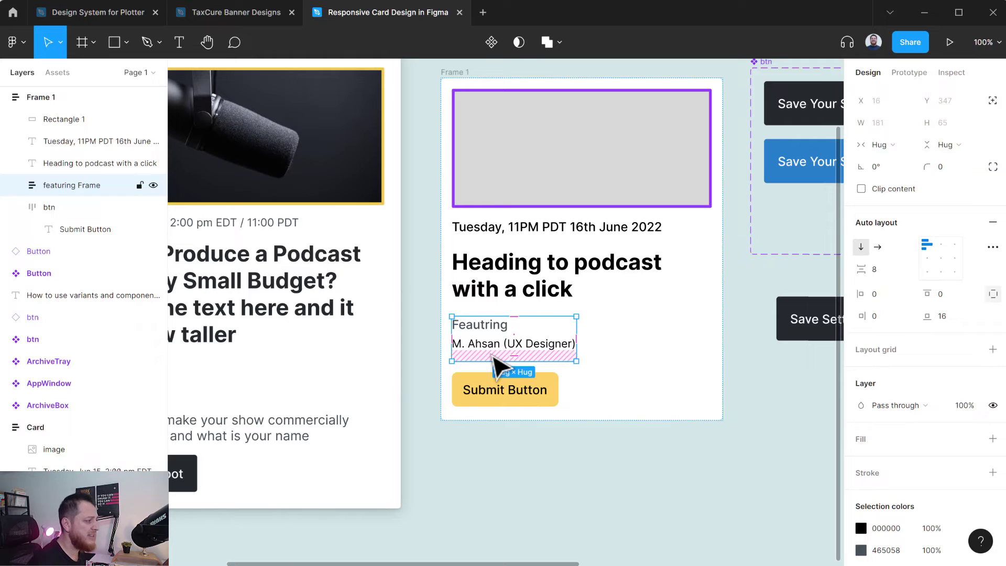
pyautogui.doubleClick(498, 347)
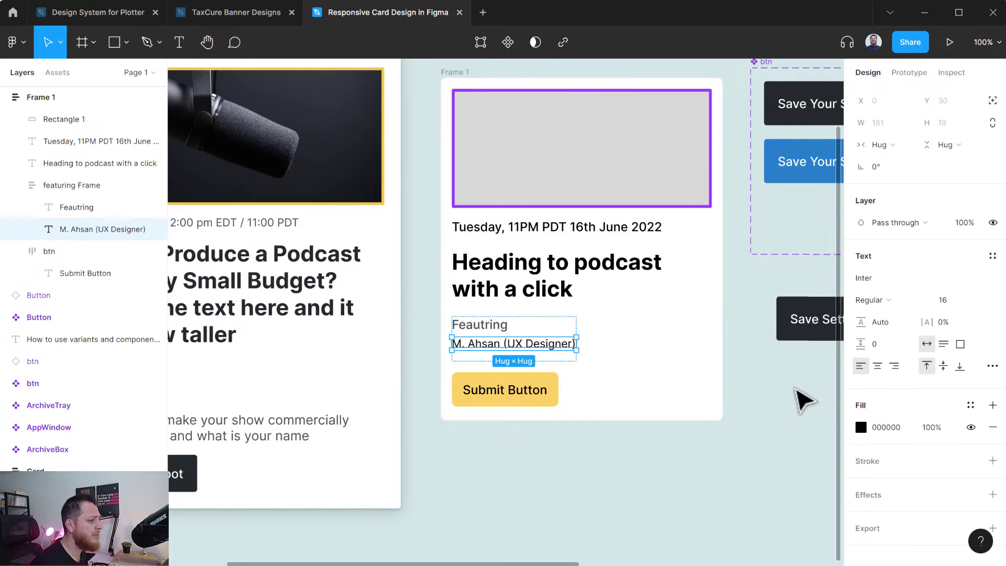
# Recolour the designer credit text to dark slate 3A4B5A
pyautogui.click(861, 427)
pyautogui.press('i')
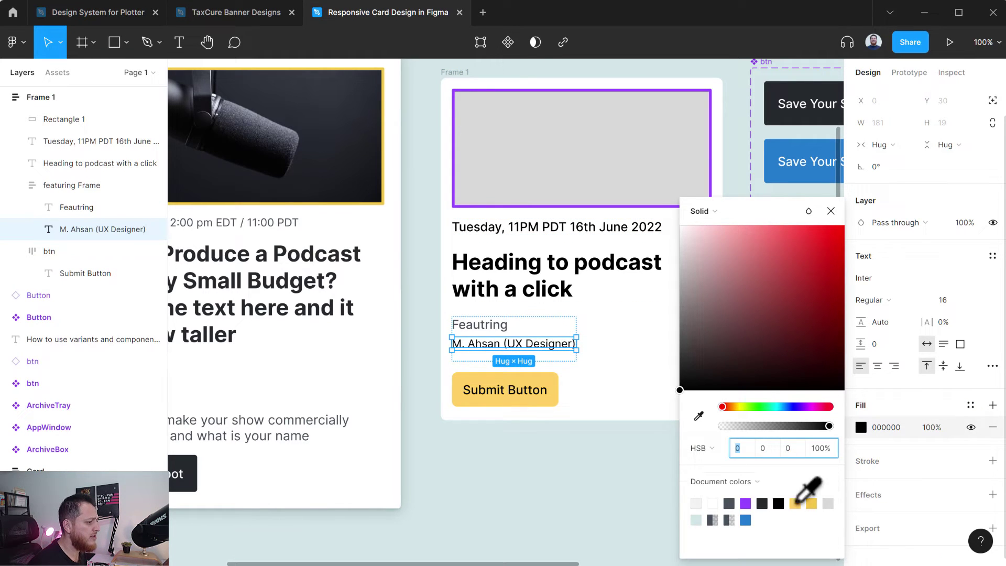
pyautogui.click(745, 520)
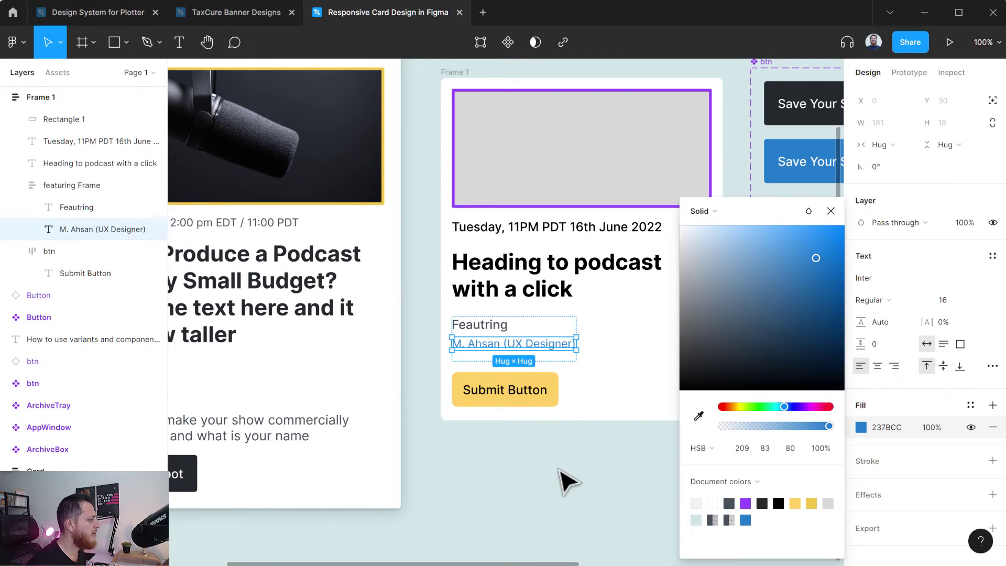
pyautogui.click(559, 470)
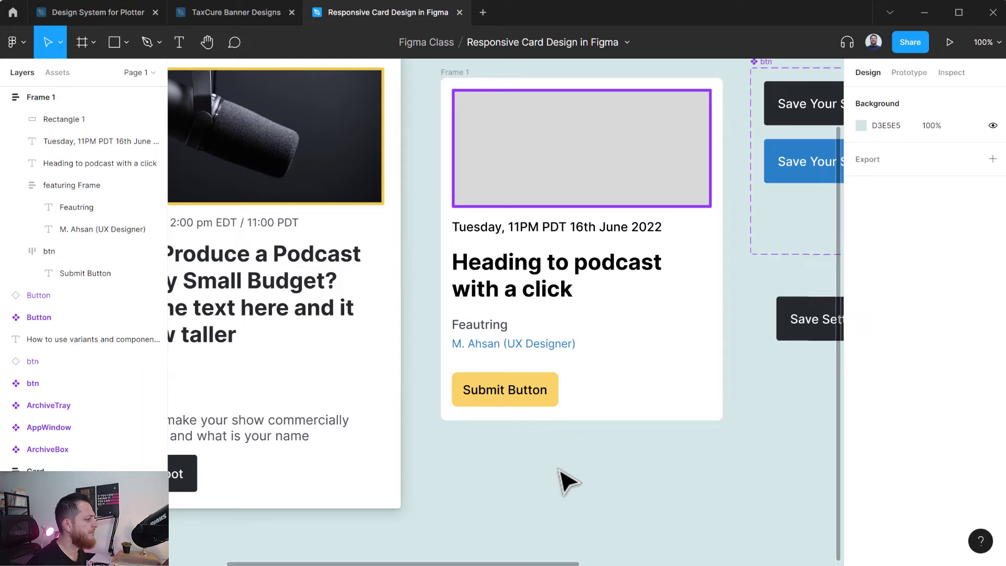
pyautogui.click(542, 350)
pyautogui.click(542, 350)
pyautogui.click(860, 459)
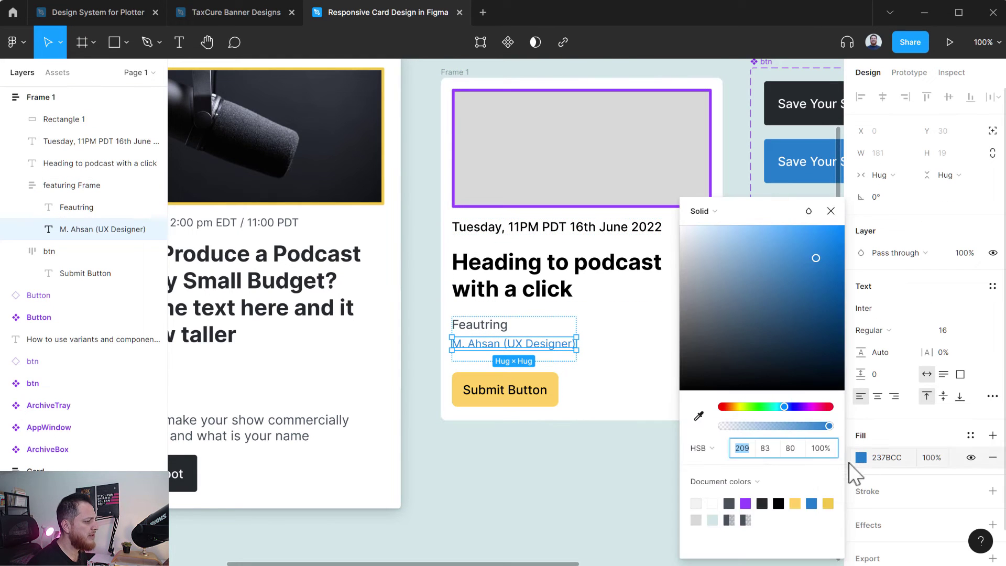
pyautogui.moveTo(774, 356); pyautogui.dragTo(739, 338)
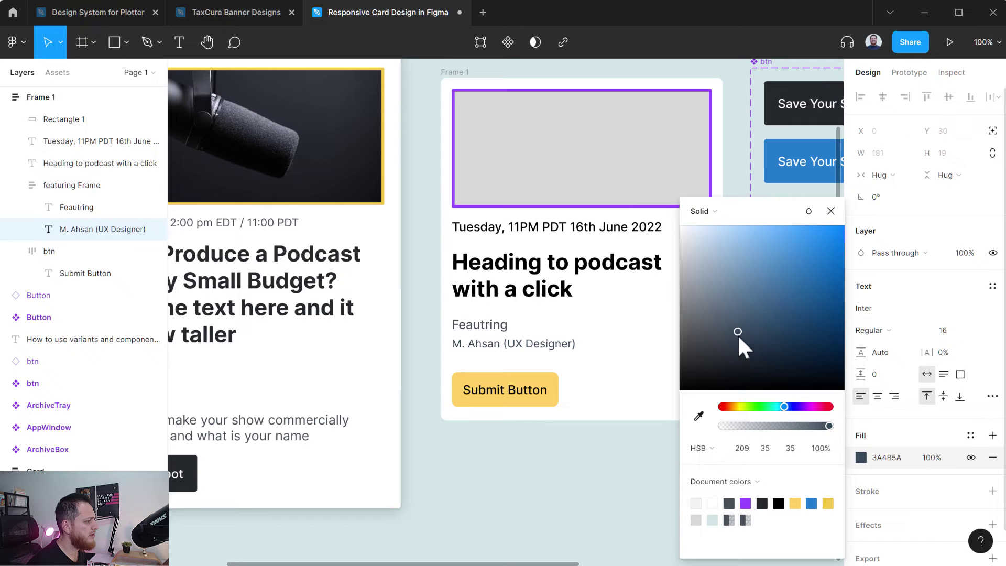
pyautogui.click(576, 480)
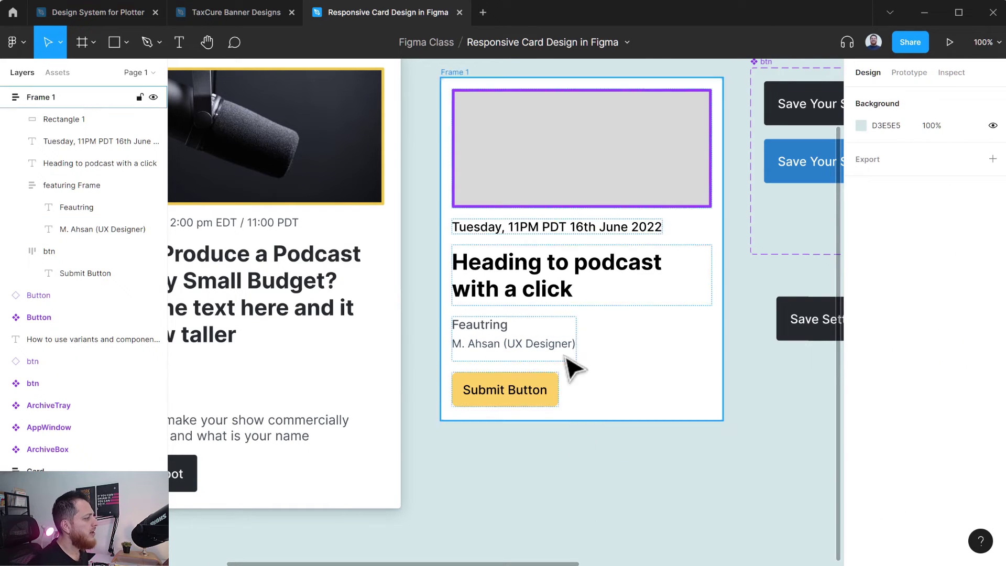
# Make the image placeholder (fixed height) and date text fill the card's width
pyautogui.click(548, 141)
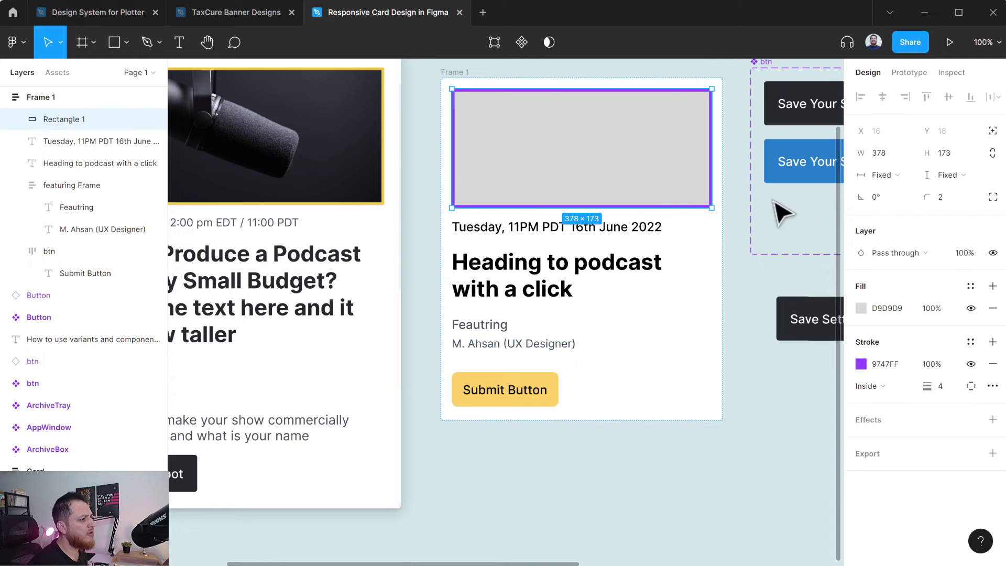
pyautogui.click(881, 175)
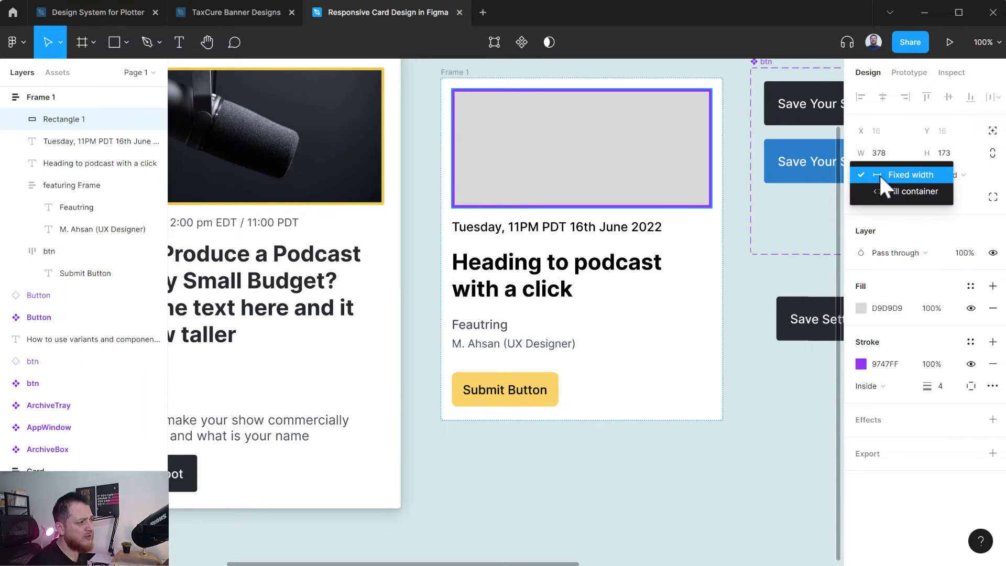
pyautogui.click(888, 198)
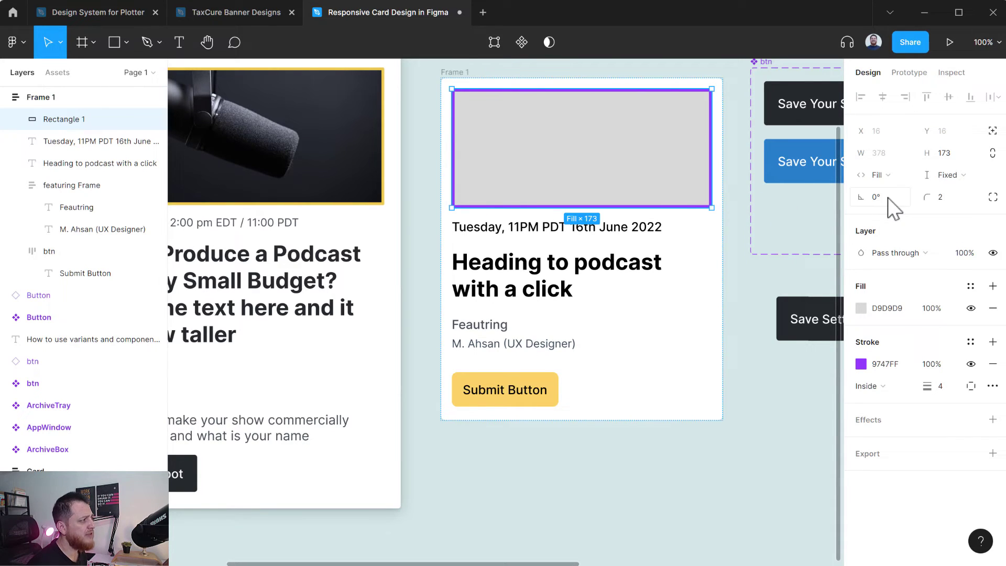
pyautogui.click(942, 177)
pyautogui.click(943, 178)
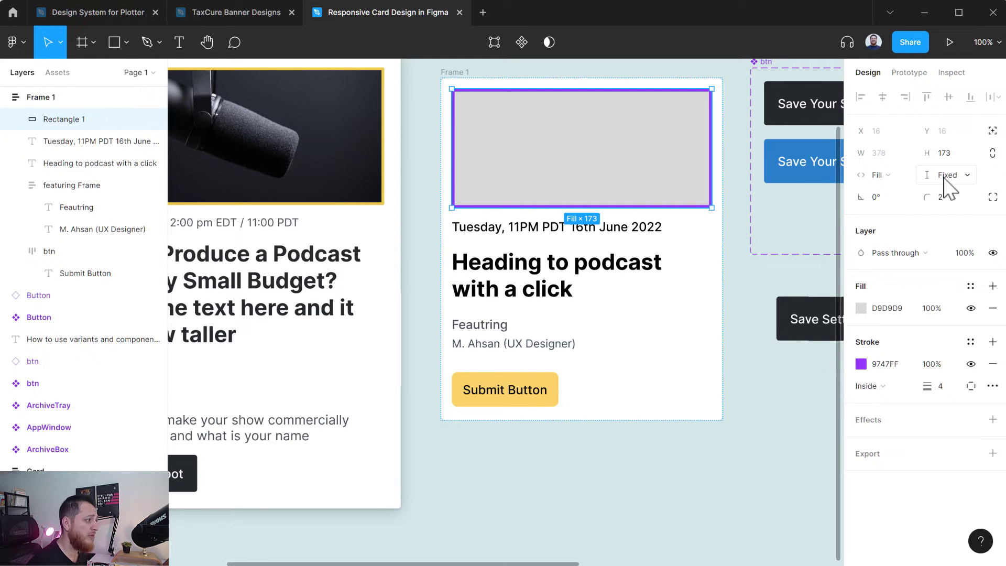
pyautogui.click(600, 231)
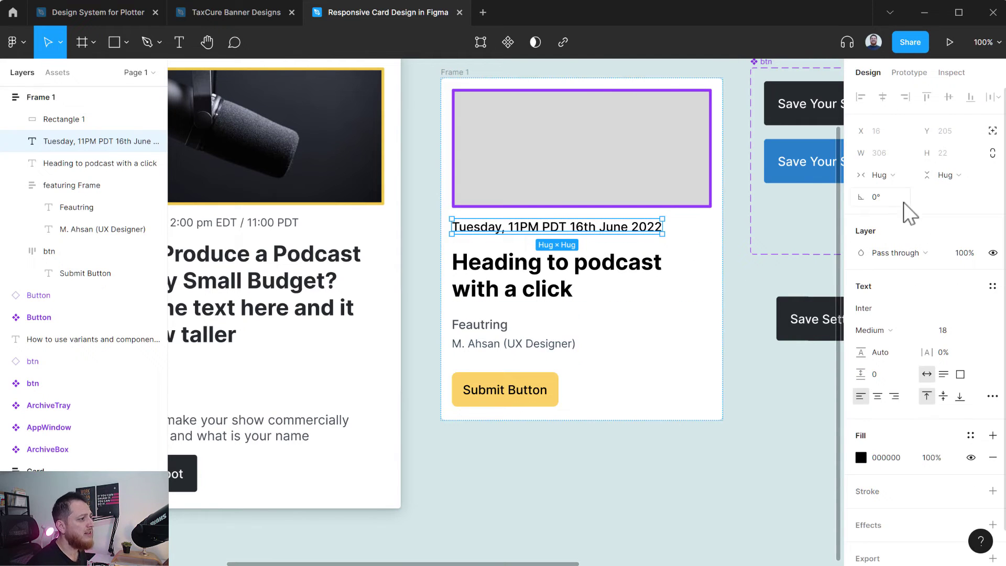
pyautogui.click(893, 176)
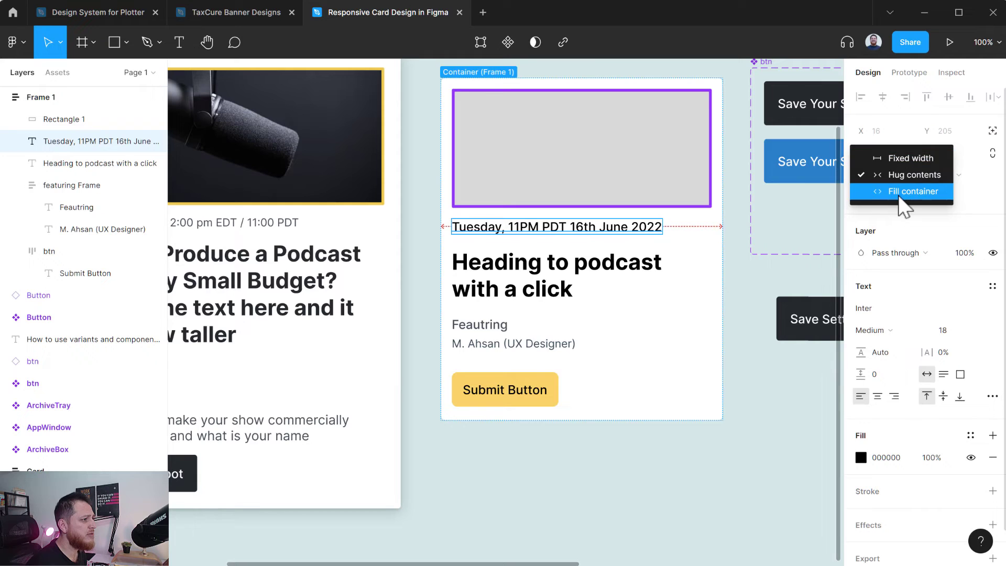
pyautogui.click(899, 193)
# Set the heading to fill width with hug height, and featuring Frame to fill width
pyautogui.click(624, 267)
pyautogui.click(878, 176)
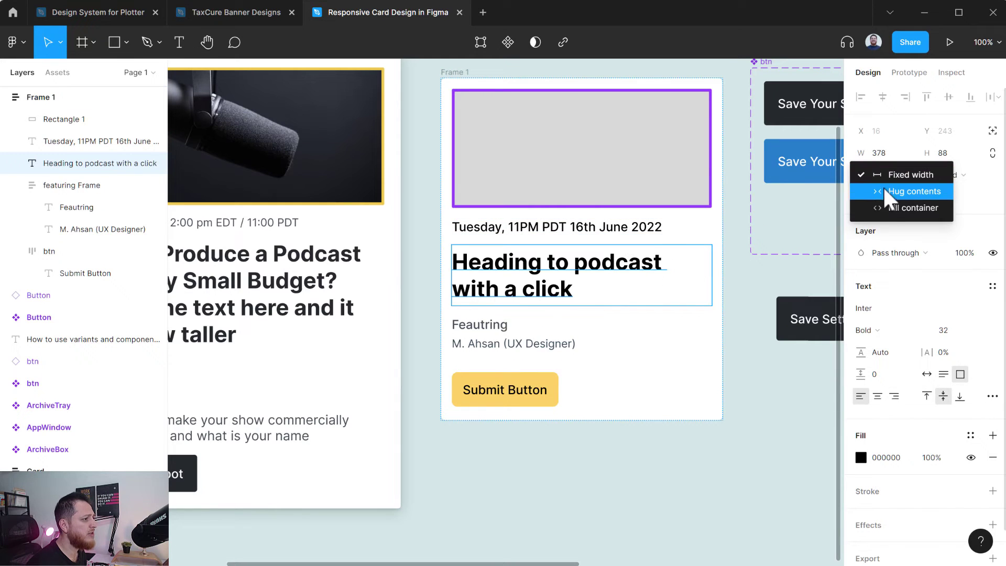
pyautogui.click(888, 208)
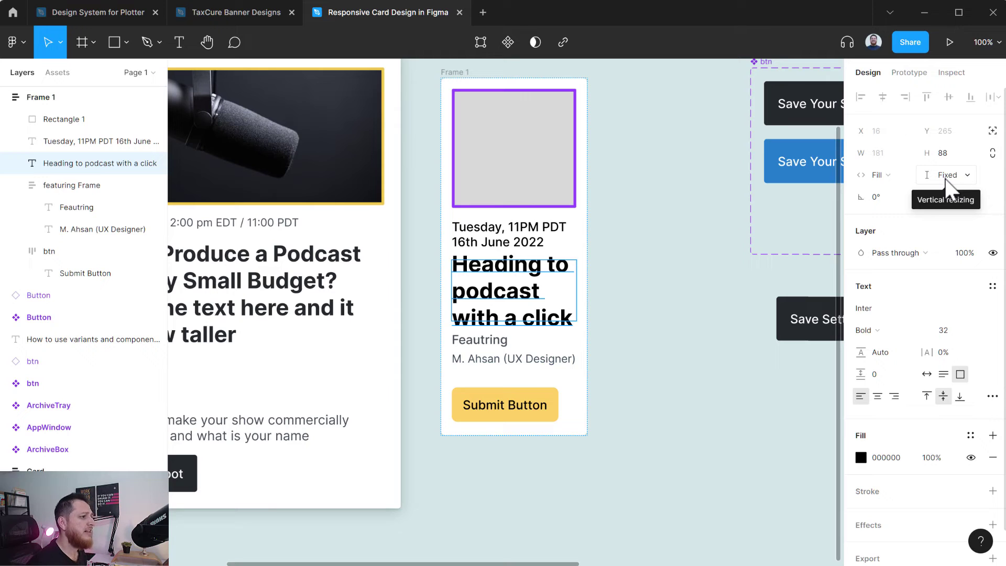
pyautogui.click(946, 178)
pyautogui.click(944, 193)
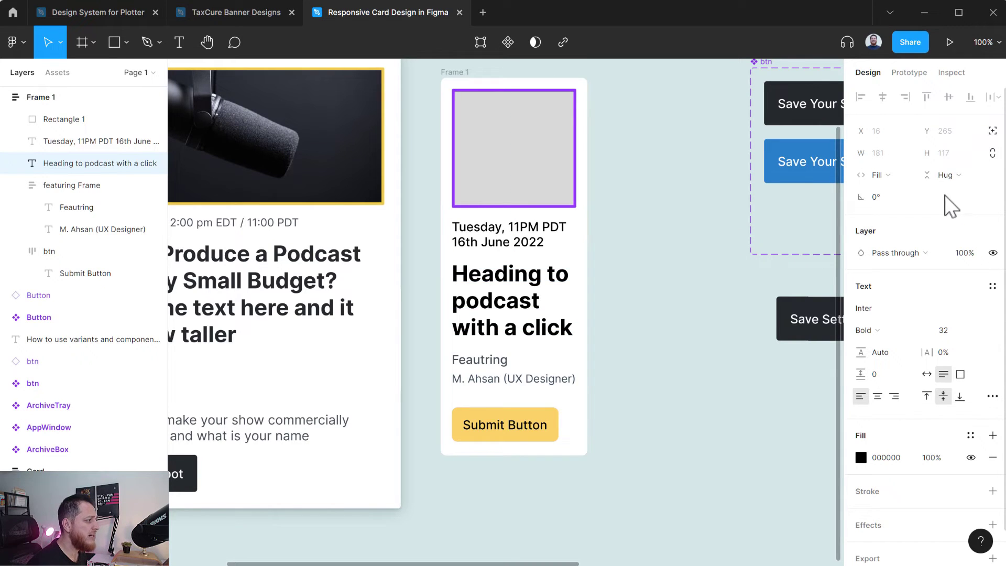
pyautogui.click(498, 379)
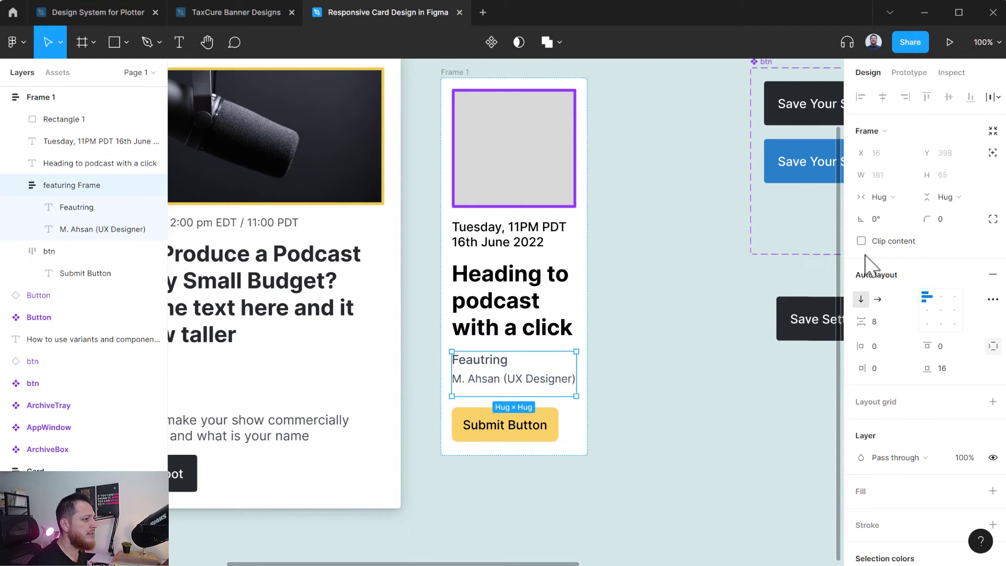
pyautogui.click(897, 195)
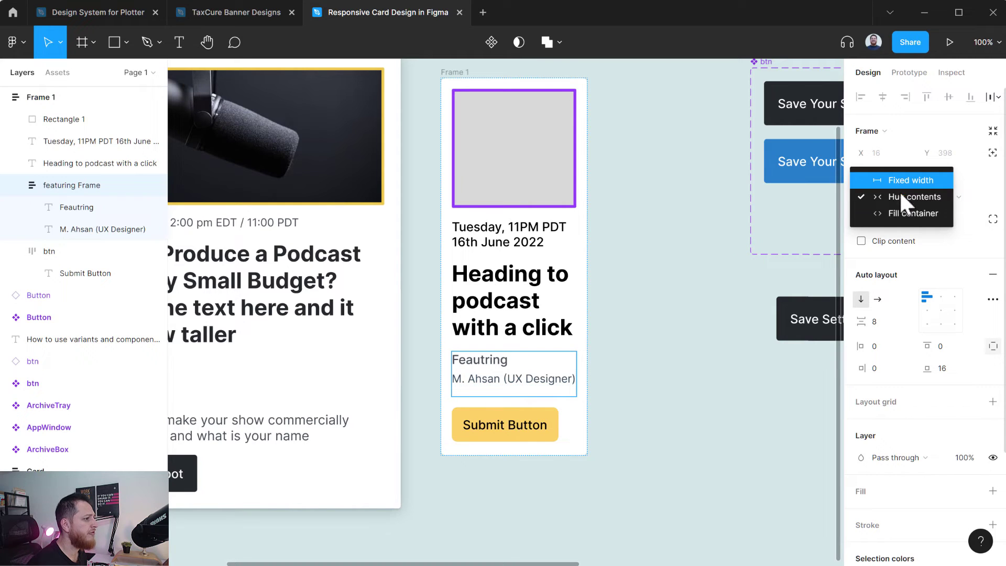
pyautogui.click(904, 212)
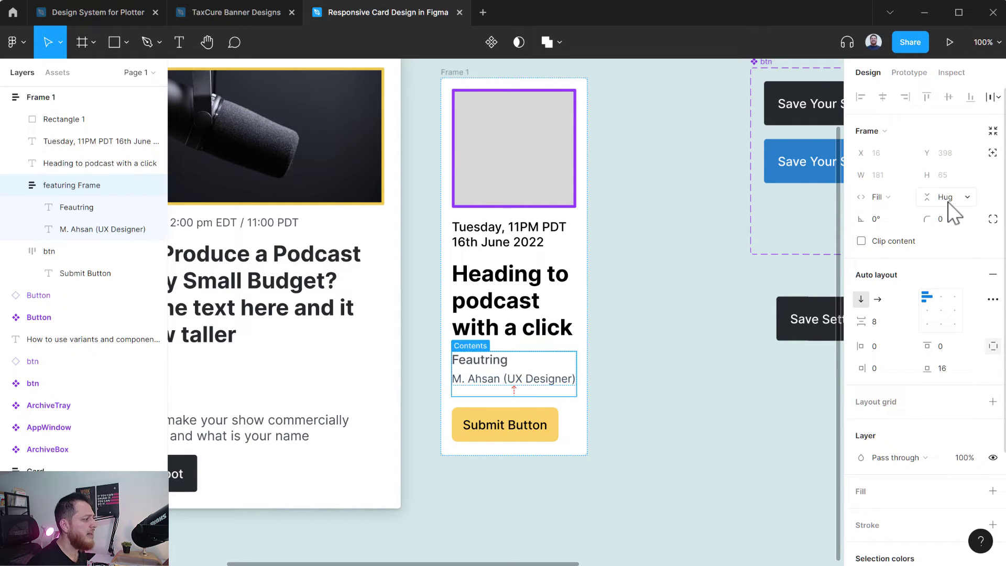
pyautogui.click(521, 427)
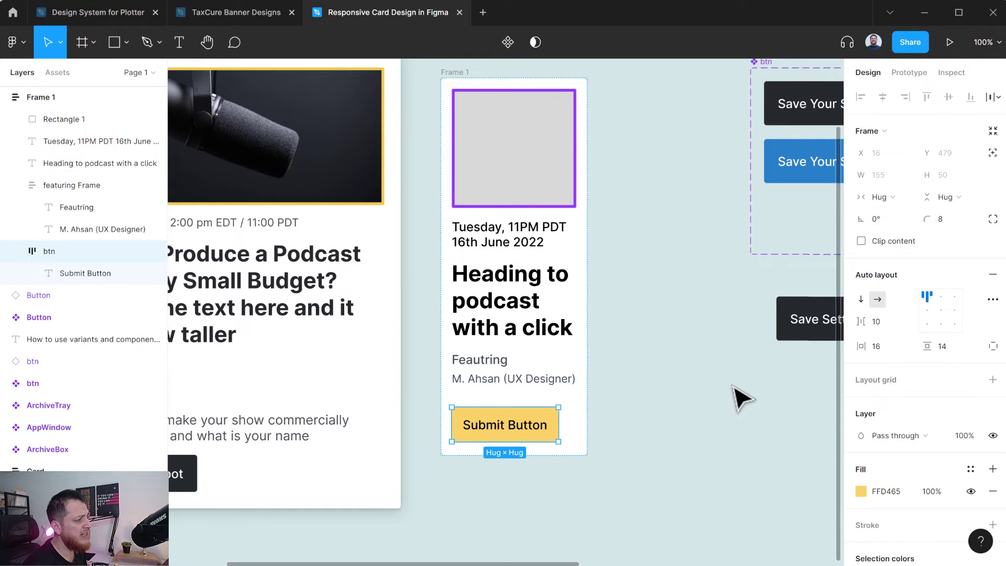
pyautogui.click(454, 72)
# Rename the card frame to 'Responvie Card'
pyautogui.write('Responvie Card')
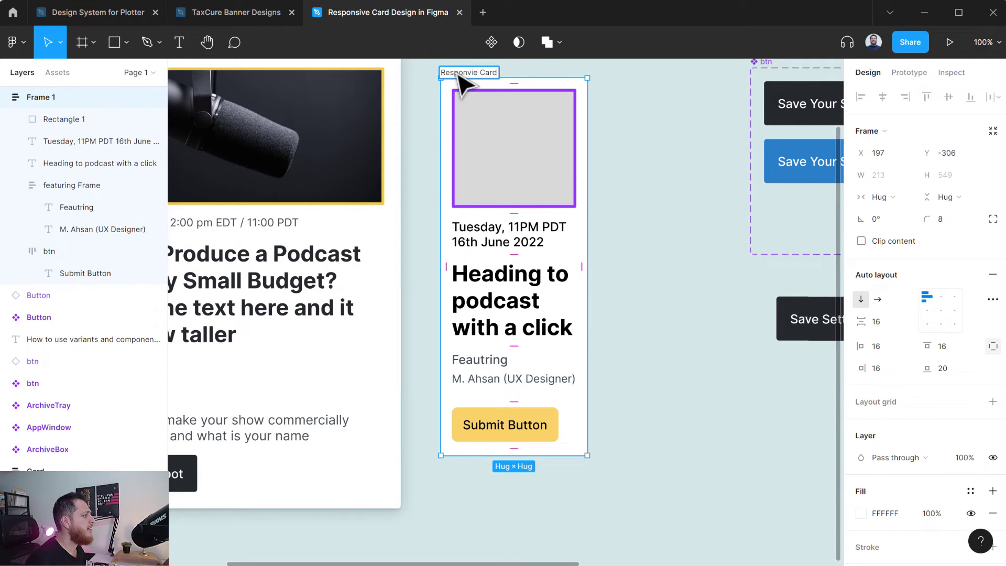
pyautogui.press('Return')
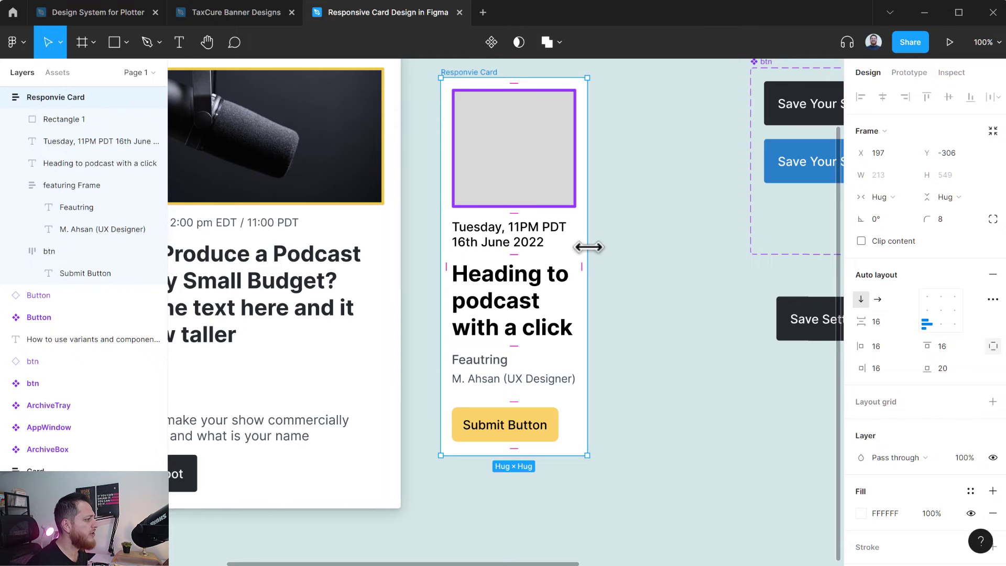
# Widen the card to test it, then set the designer credit line to font size 14
pyautogui.moveTo(588, 246); pyautogui.dragTo(703, 288)
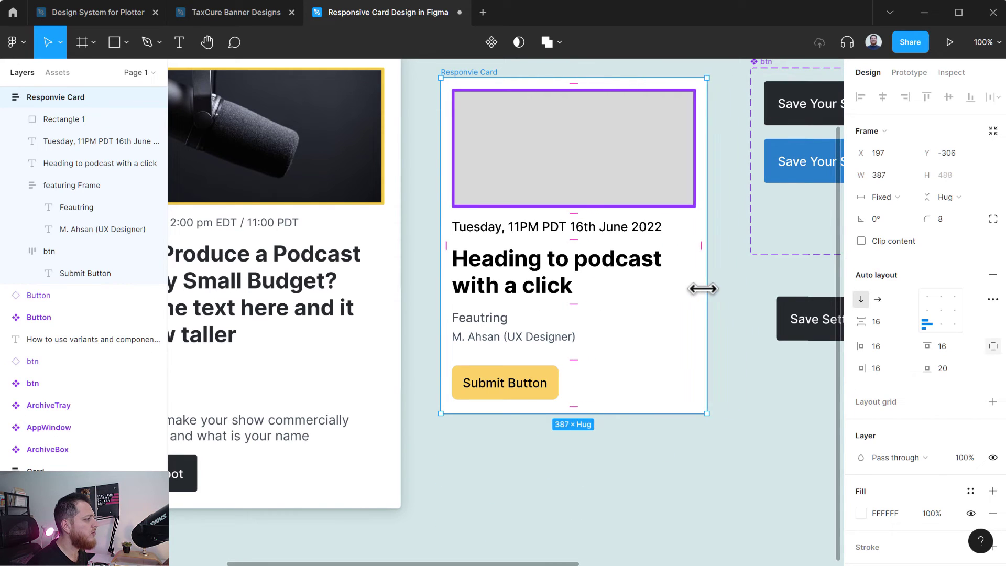
pyautogui.click(498, 343)
pyautogui.press('Return')
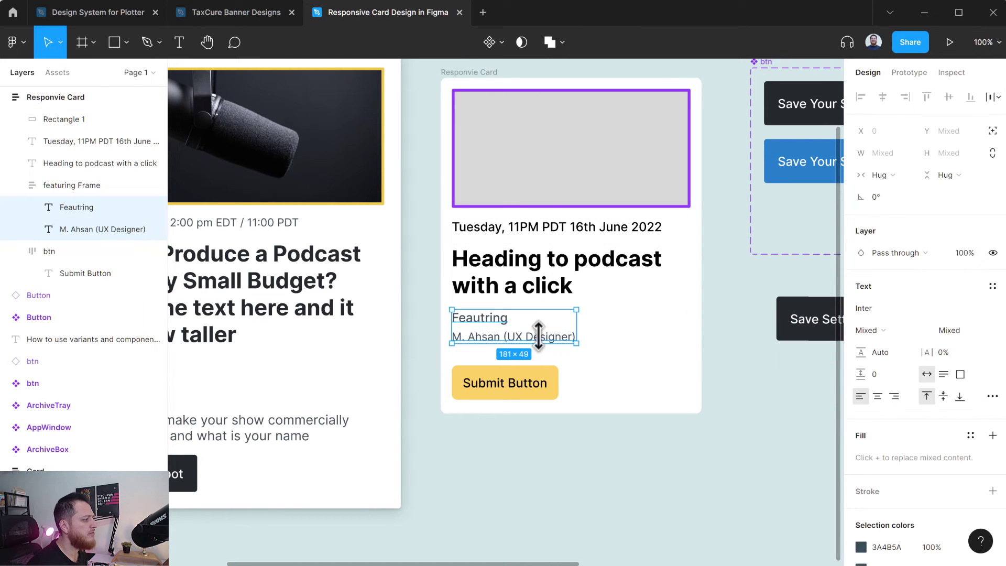
pyautogui.click(503, 322)
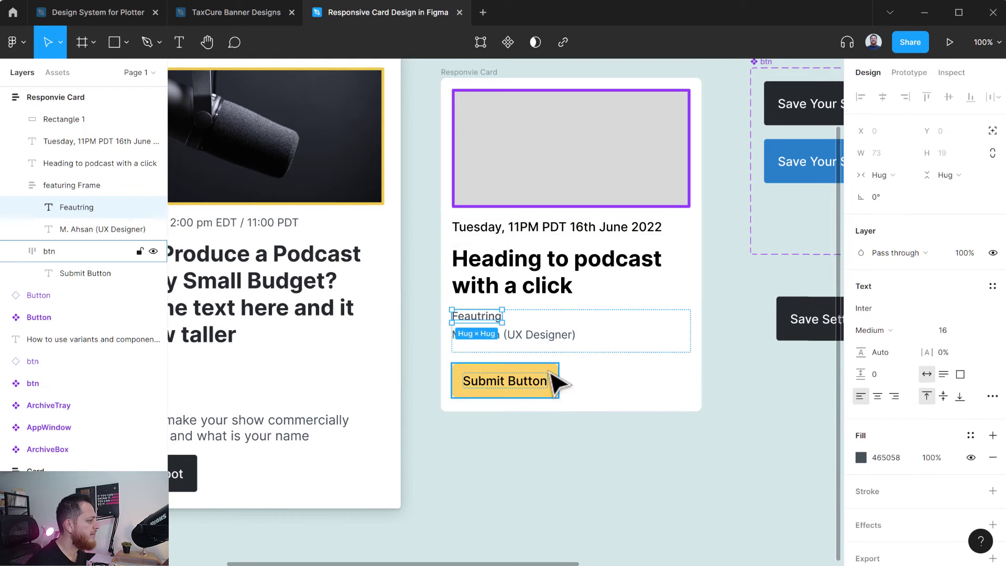
pyautogui.click(540, 338)
pyautogui.click(953, 330)
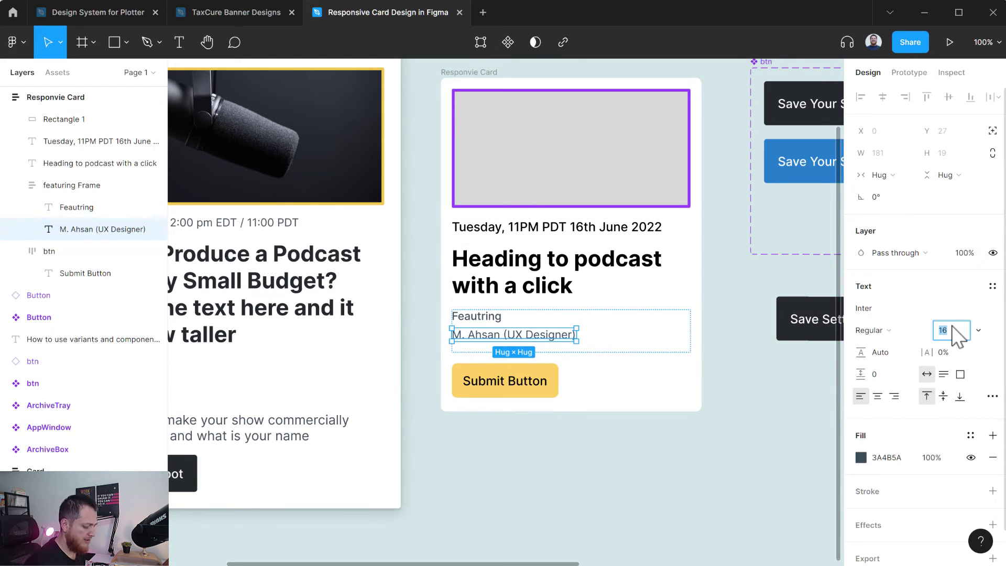
pyautogui.press('Return')
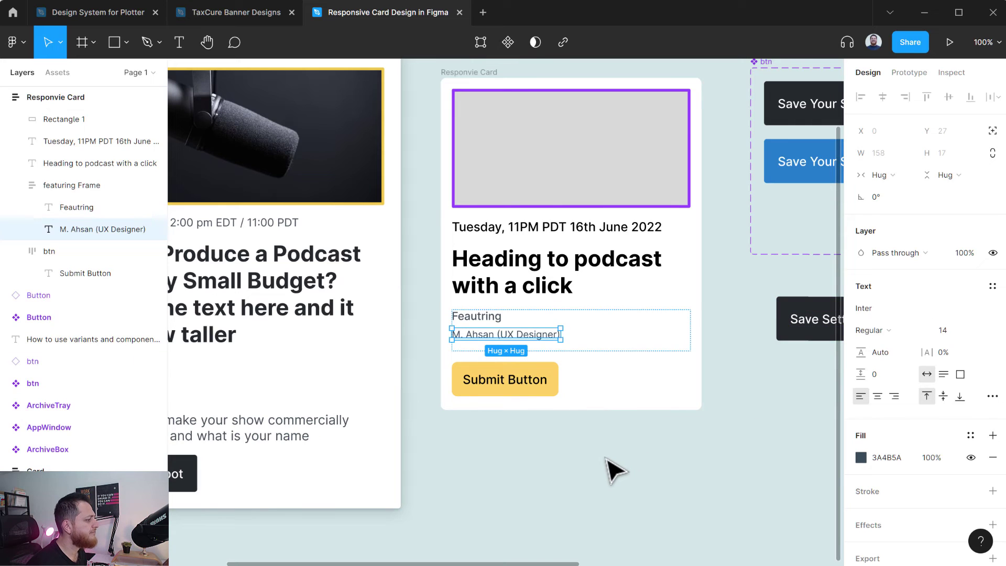
pyautogui.click(612, 470)
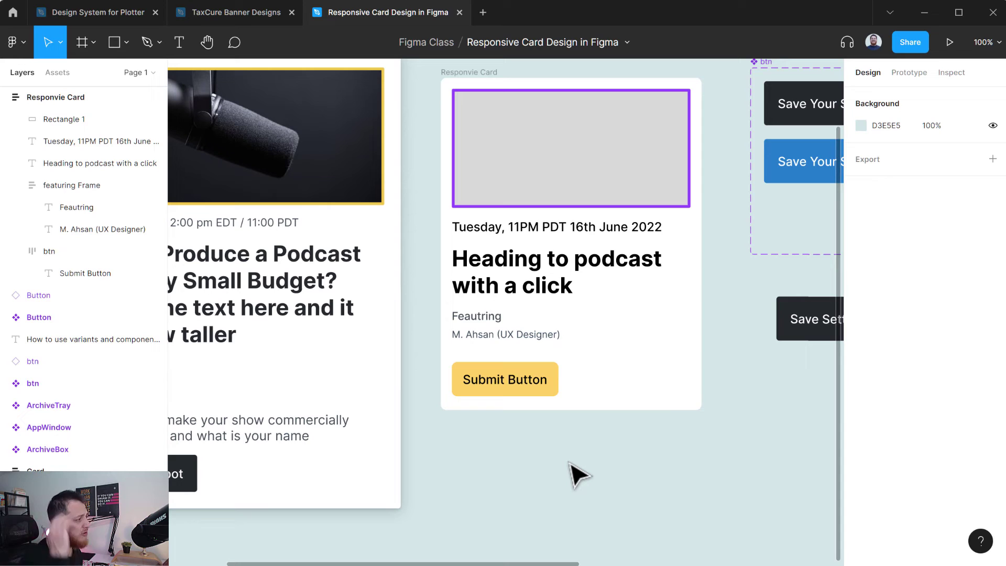
pyautogui.click(569, 173)
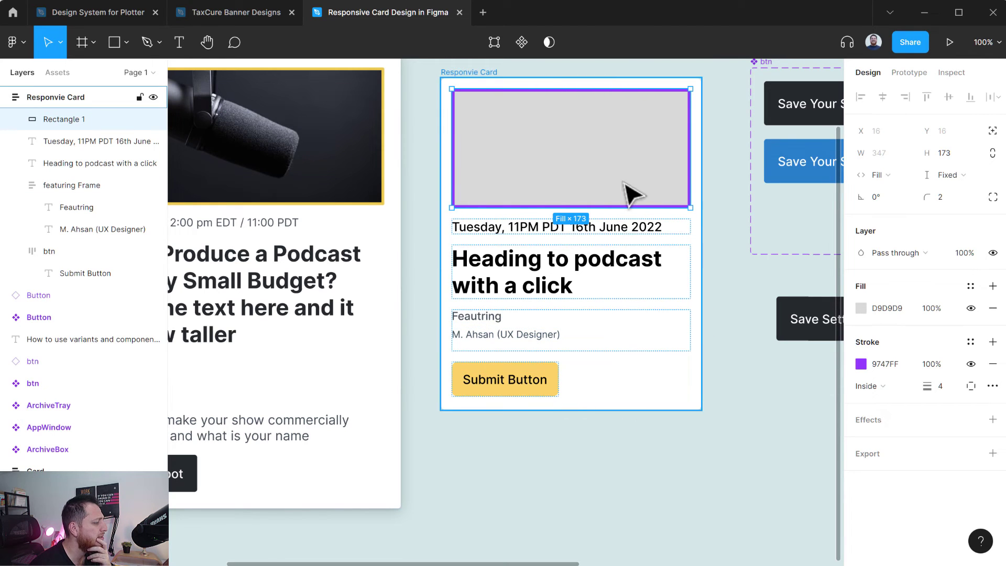
# Rename the 'Rectangle 1' placeholder layer to 'image'
pyautogui.click(478, 74)
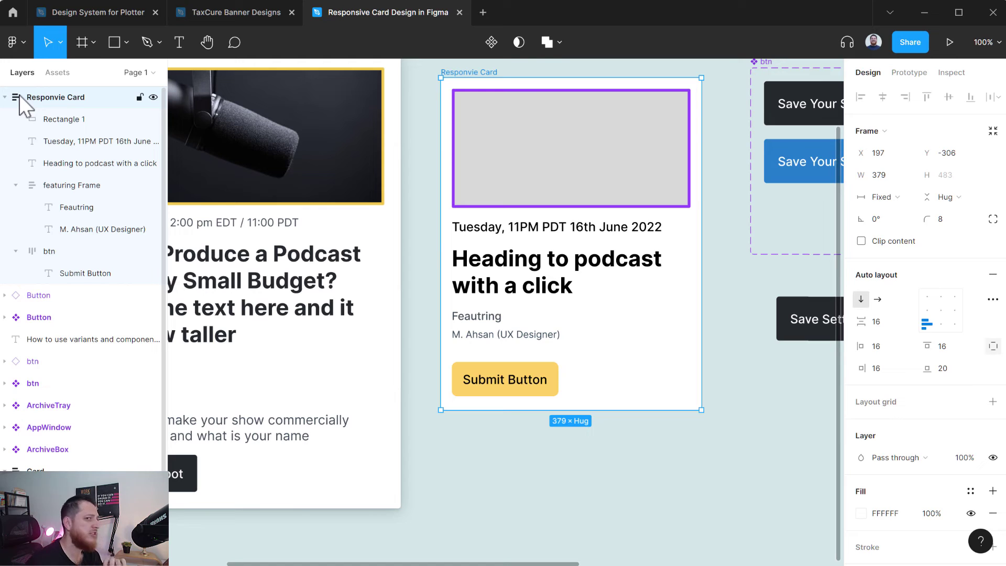
pyautogui.click(59, 191)
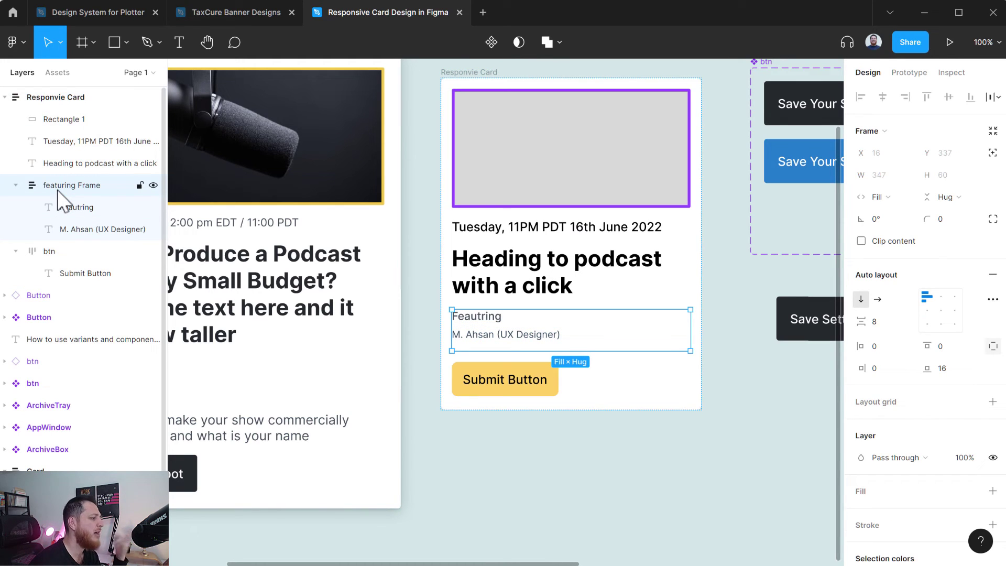
pyautogui.click(492, 294)
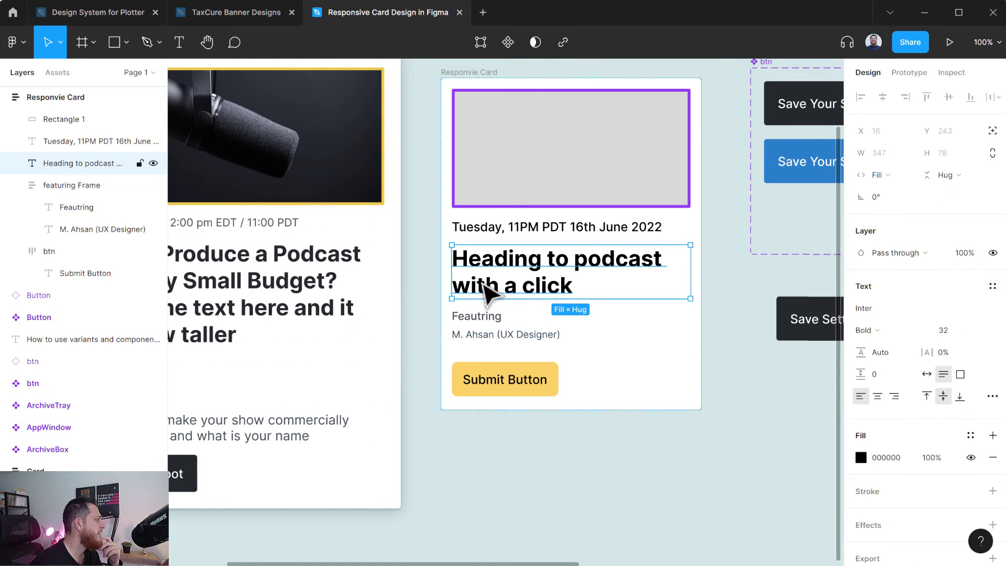
pyautogui.click(68, 119)
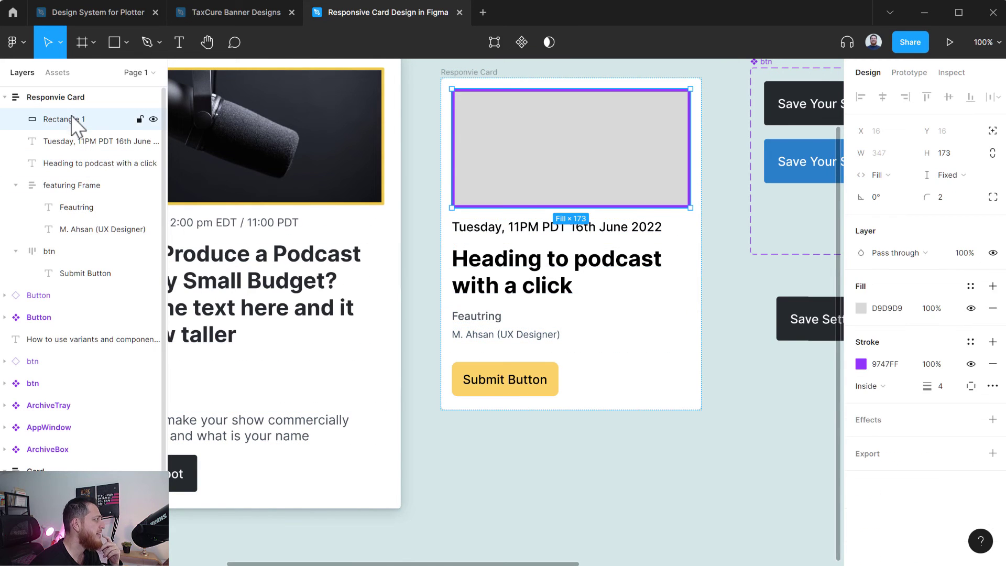
pyautogui.doubleClick(64, 120)
pyautogui.write('image')
pyautogui.press('Return')
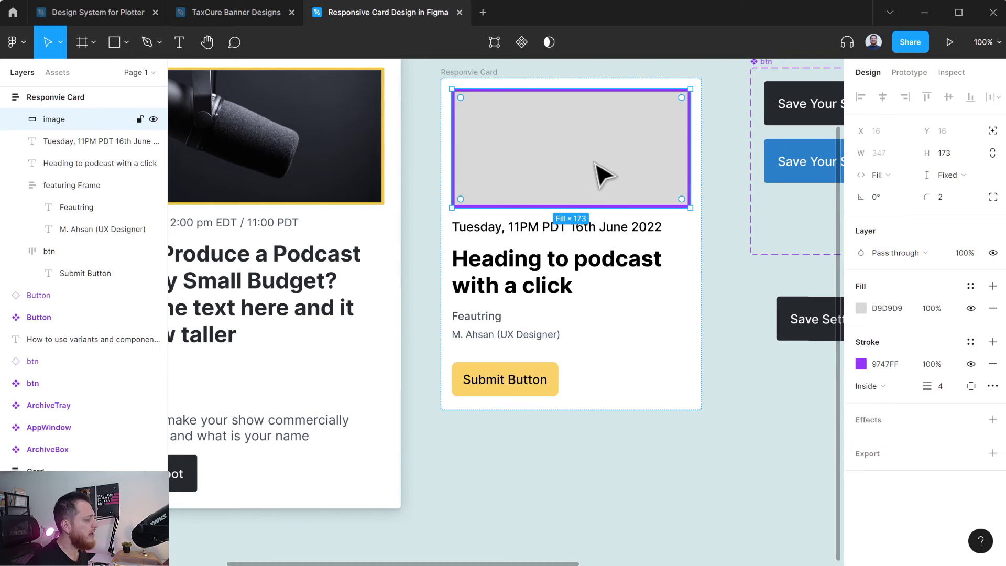
# Use the Unsplash plugin to fill the image placeholder with the 'colorful' Boxed Water cartons photo
pyautogui.hotkey('ctrl', '/')
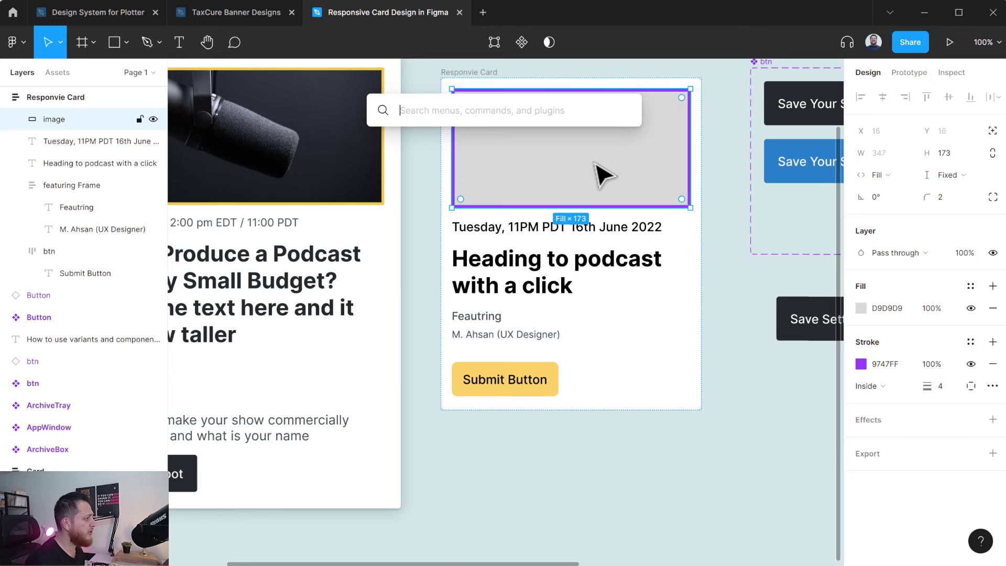
pyautogui.write('un')
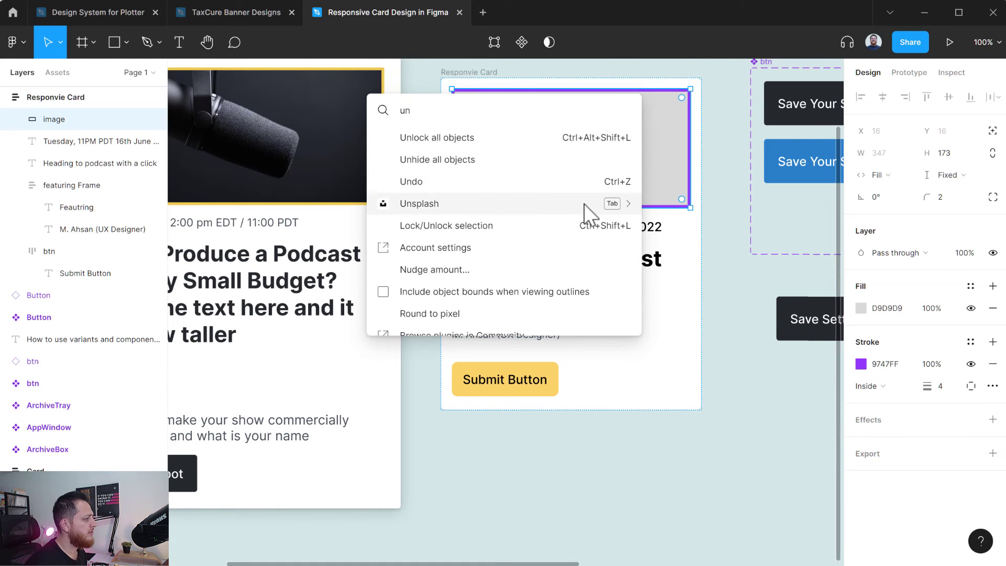
pyautogui.press('Escape')
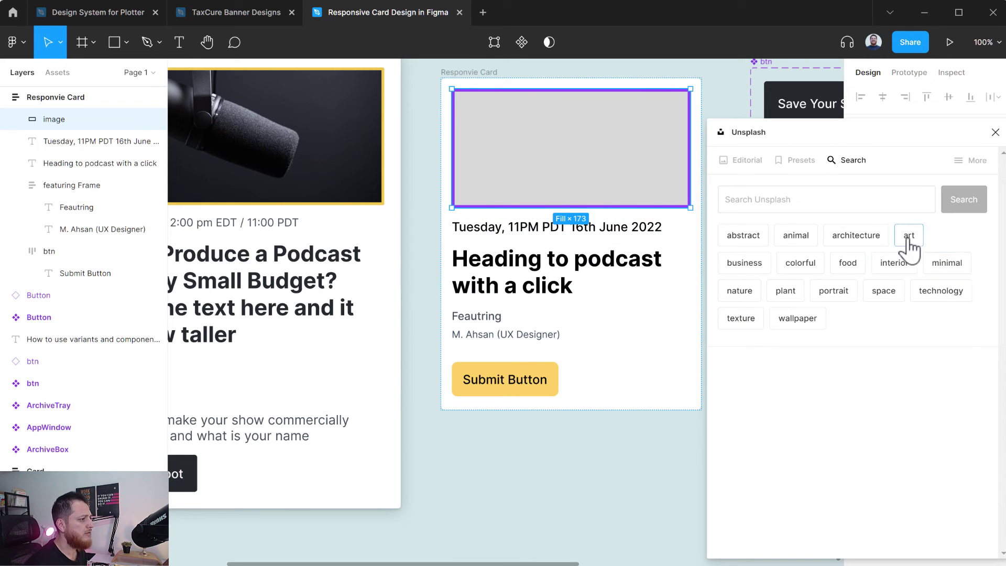
pyautogui.click(798, 264)
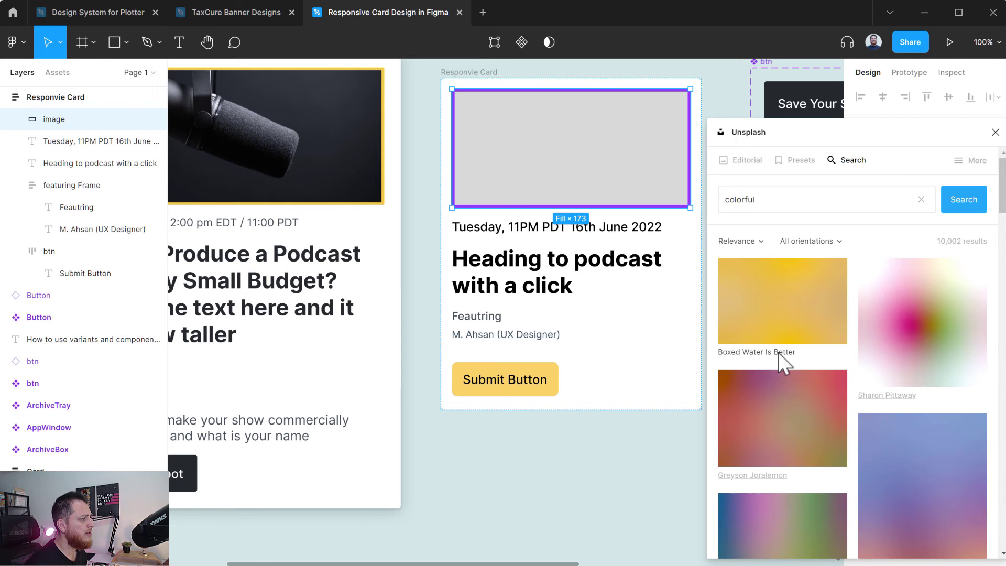
pyautogui.scroll(-2, 742, 474)
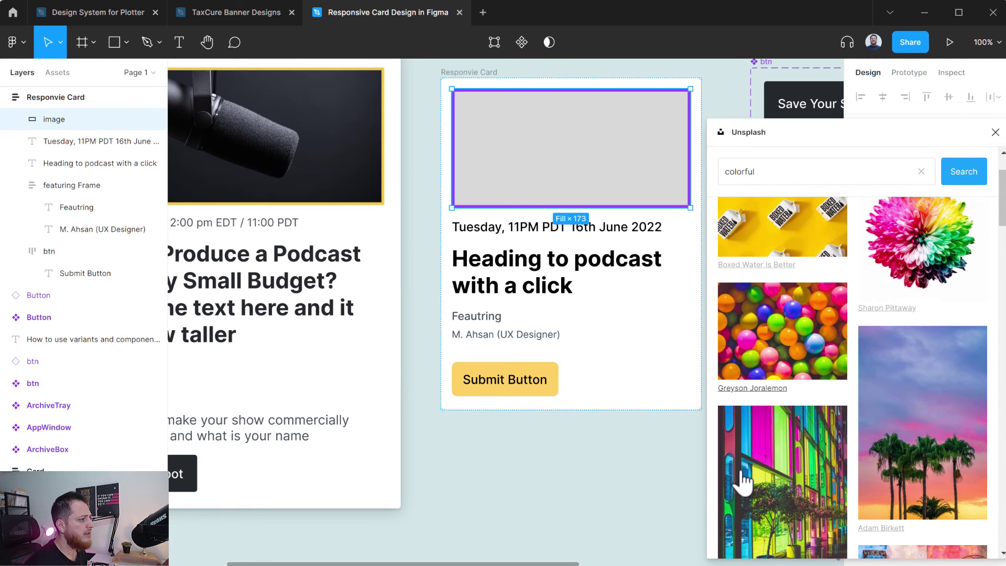
pyautogui.scroll(2, 742, 482)
pyautogui.click(785, 305)
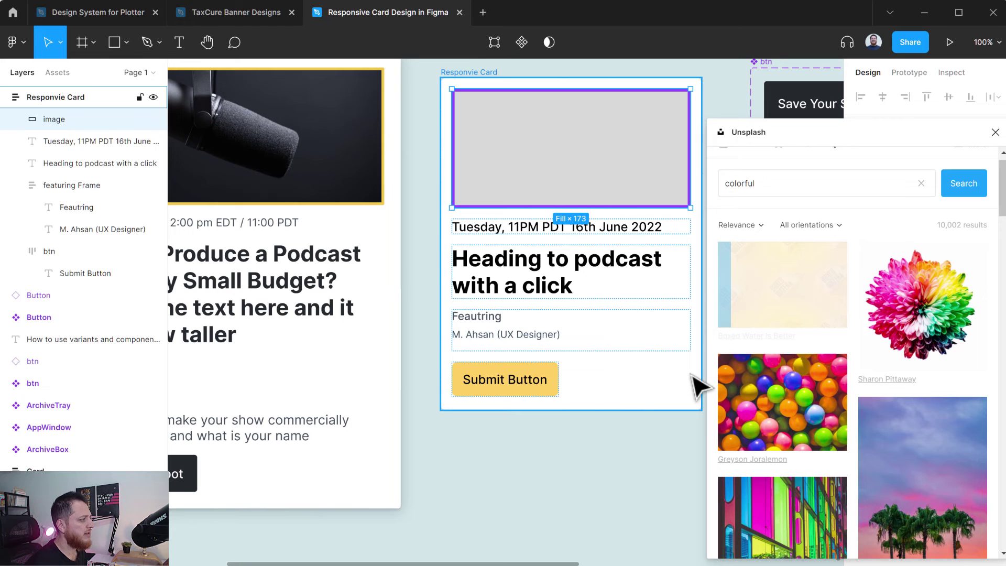
pyautogui.click(996, 133)
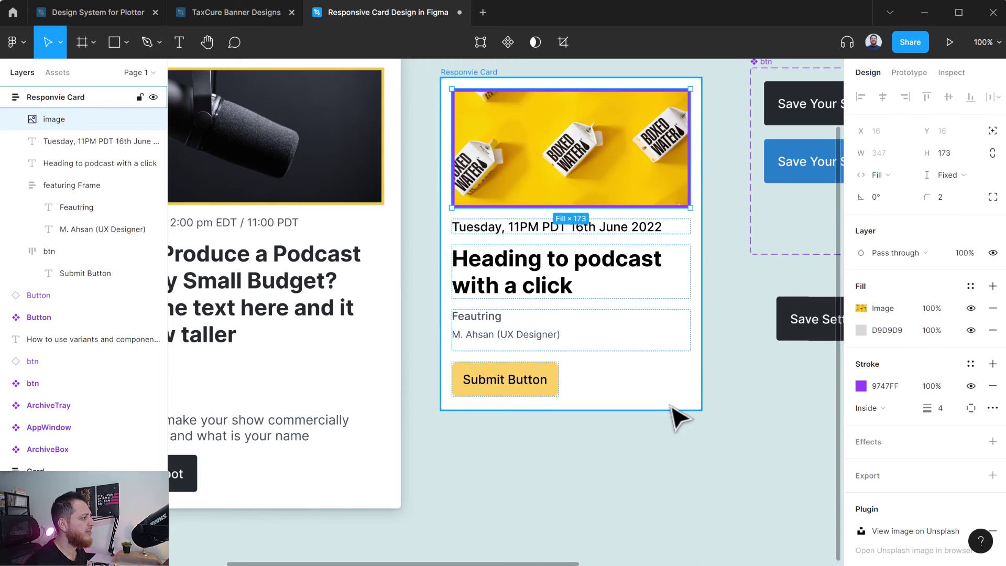
pyautogui.click(648, 447)
pyautogui.moveTo(629, 449); pyautogui.dragTo(590, 427)
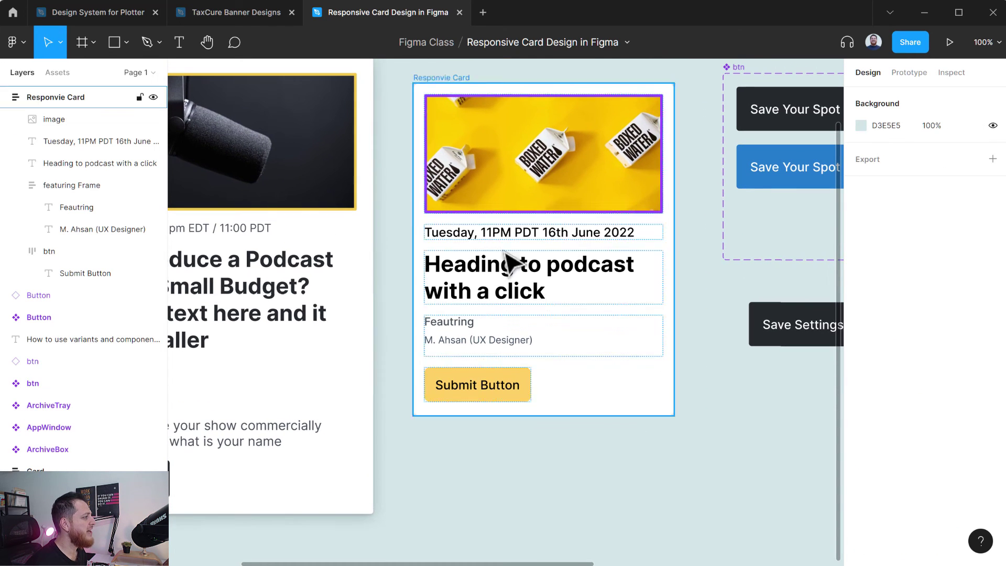
# Widen the Responvie Card to 391 and append 'and something over here' to the heading
pyautogui.click(448, 79)
pyautogui.moveTo(674, 241)
pyautogui.mouseDown()
pyautogui.moveTo(708, 241)
pyautogui.moveTo(598, 247)
pyautogui.moveTo(698, 253)
pyautogui.moveTo(640, 253)
pyautogui.moveTo(681, 256)
pyautogui.mouseUp()
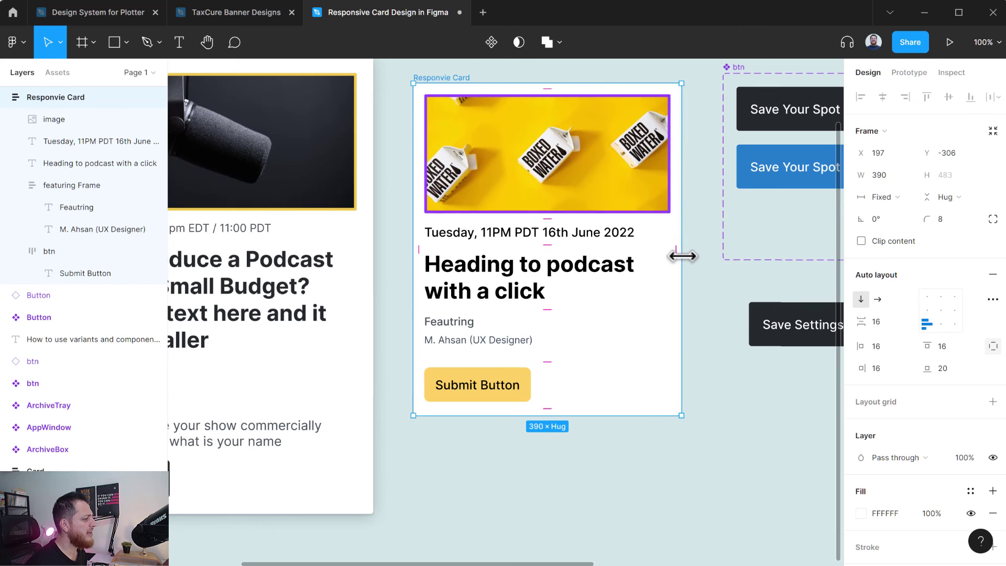
pyautogui.doubleClick(543, 297)
pyautogui.click(543, 295)
pyautogui.write('and ')
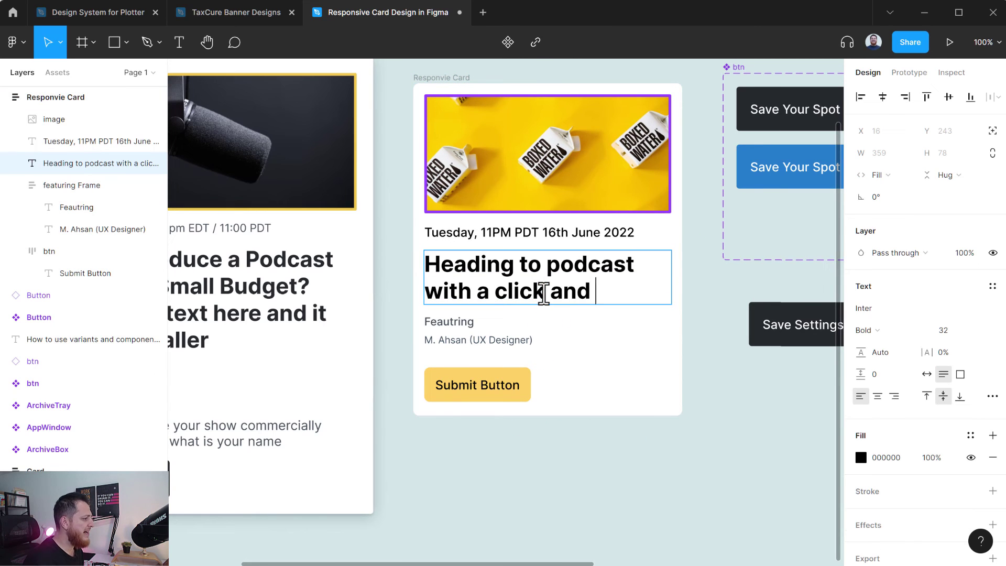
pyautogui.write('something over here')
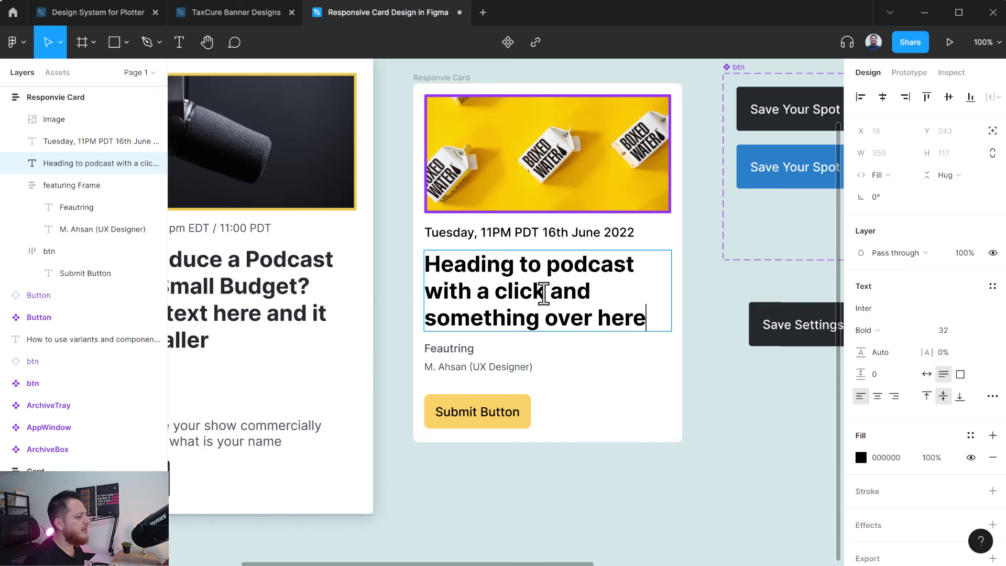
pyautogui.press('Escape')
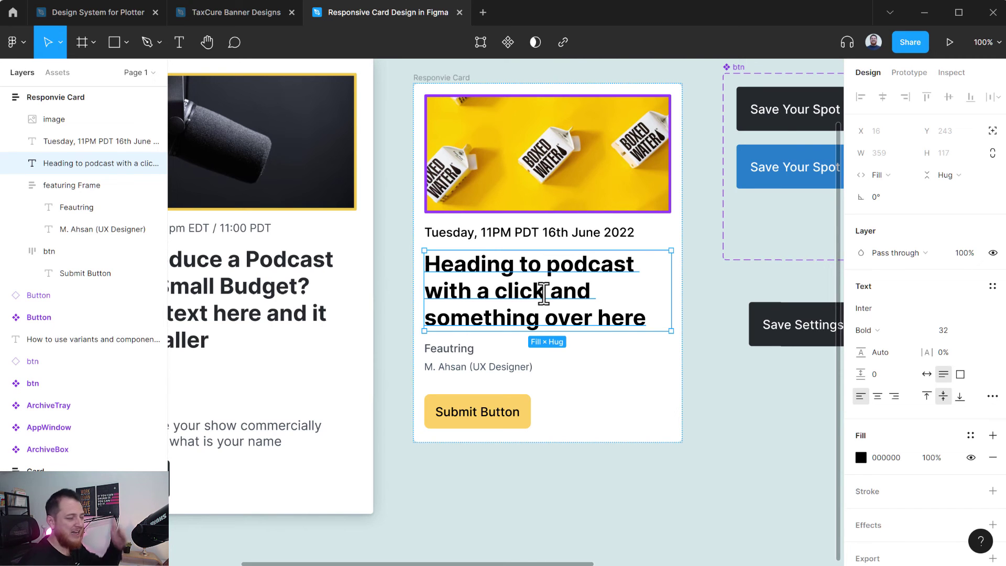
pyautogui.click(558, 497)
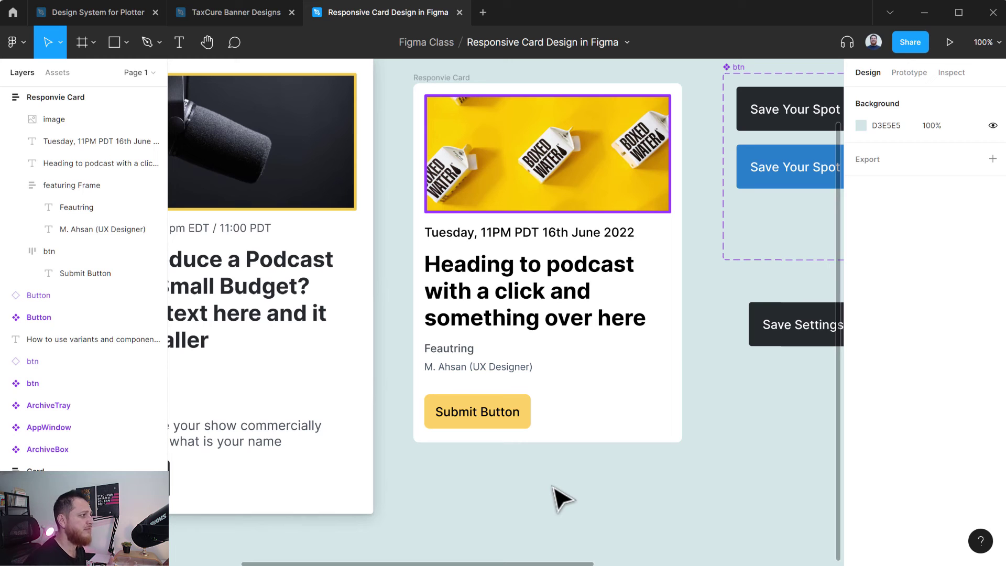
pyautogui.click(447, 80)
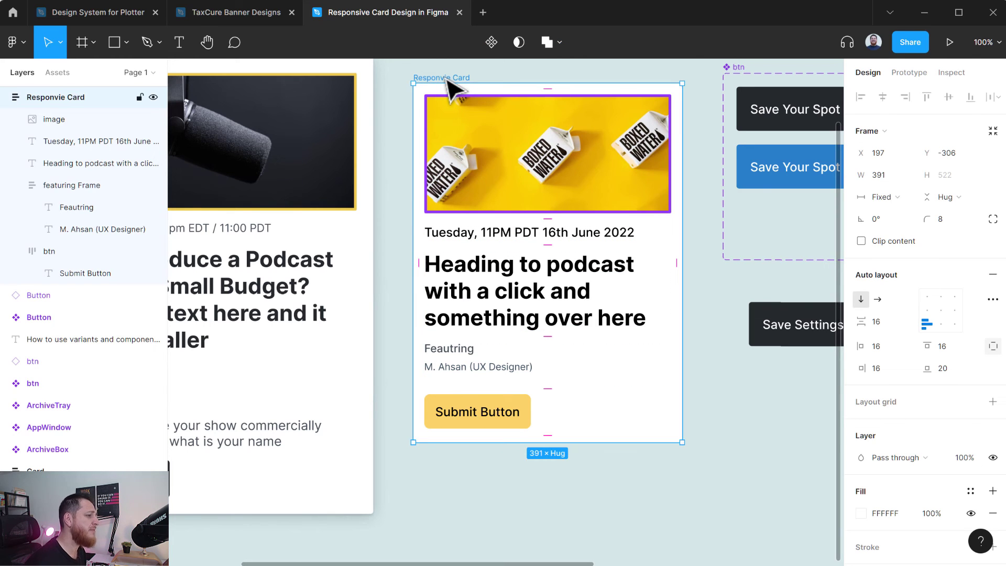